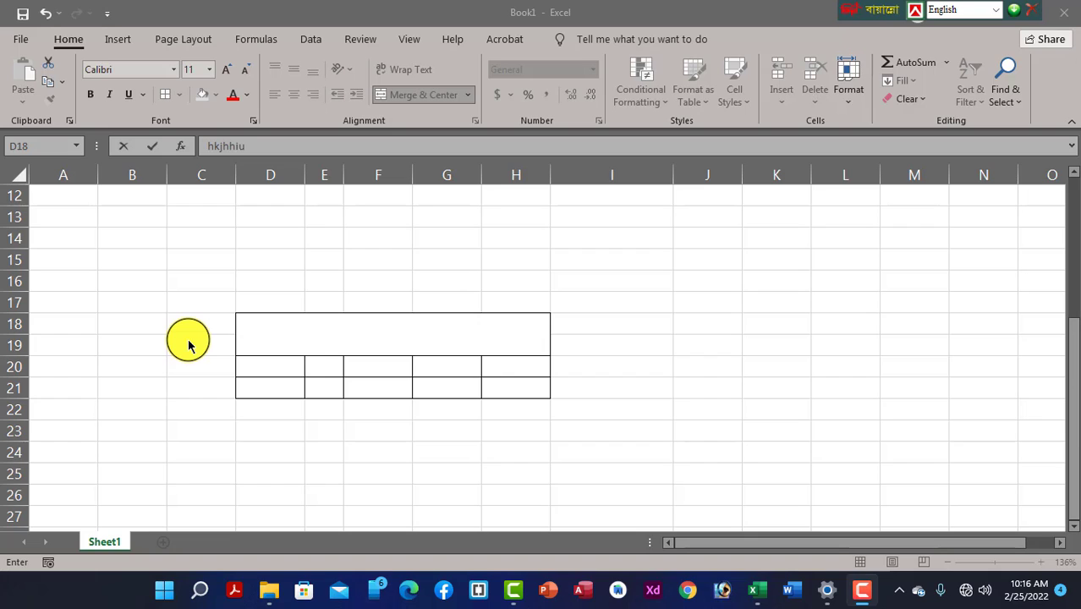
Commit 'hkjhhiu' as the title in merged cell D18:H19 and reselect it
{"action": "left_click", "coordinate": [370, 261]}
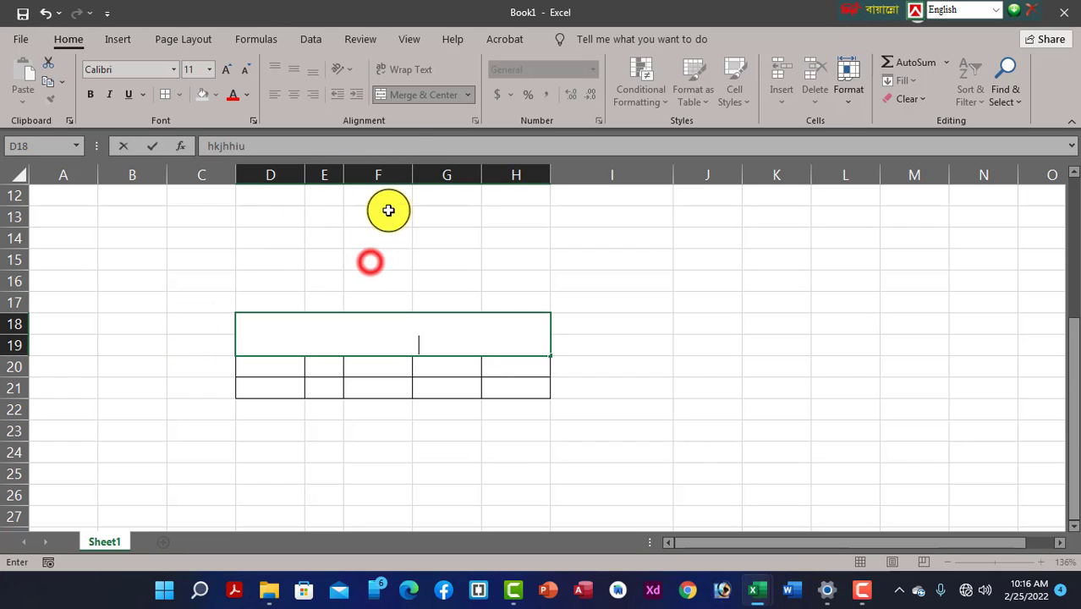
{"action": "left_click", "coordinate": [379, 365]}
{"action": "left_click", "coordinate": [386, 324]}
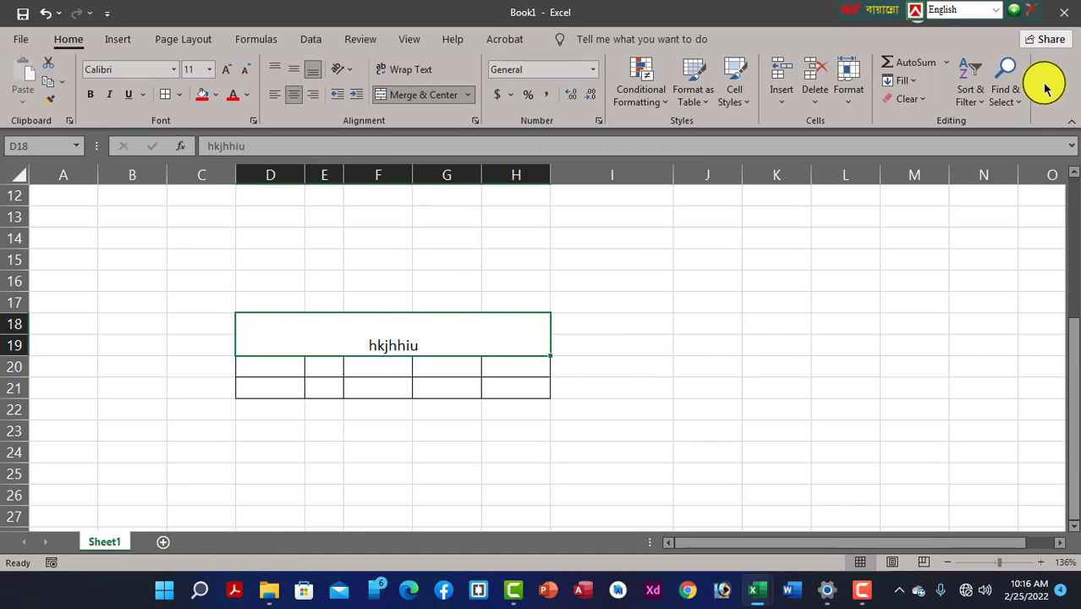
Delete the Bangladesh text from cell I9
{"action": "scroll", "coordinate": [679, 375], "scroll_direction": "down", "scroll_amount": 4}
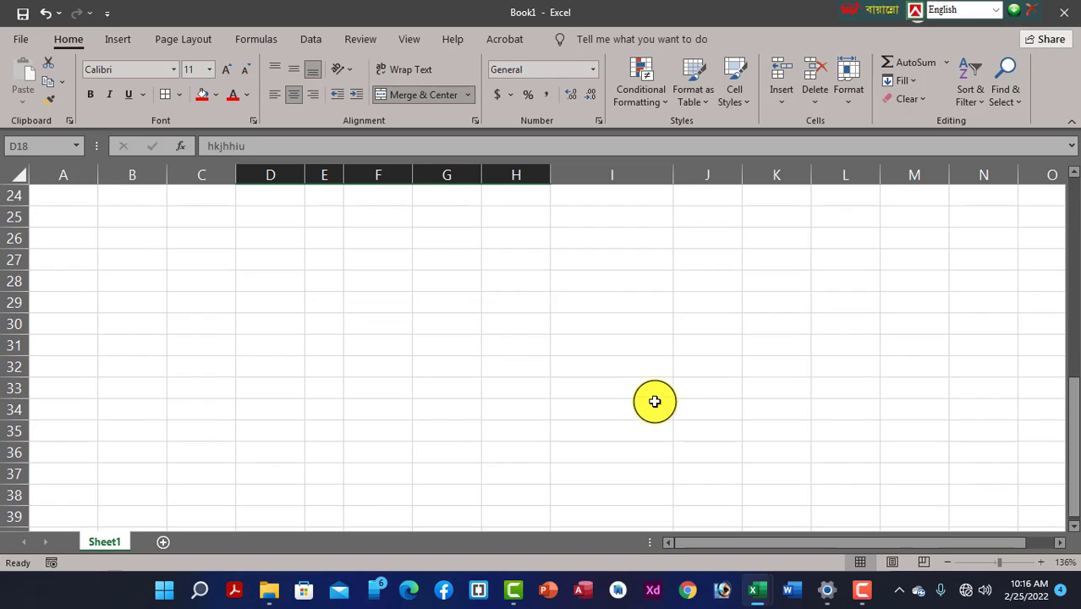
{"action": "scroll", "coordinate": [654, 401], "scroll_direction": "up", "scroll_amount": 6}
{"action": "left_click", "coordinate": [142, 318]}
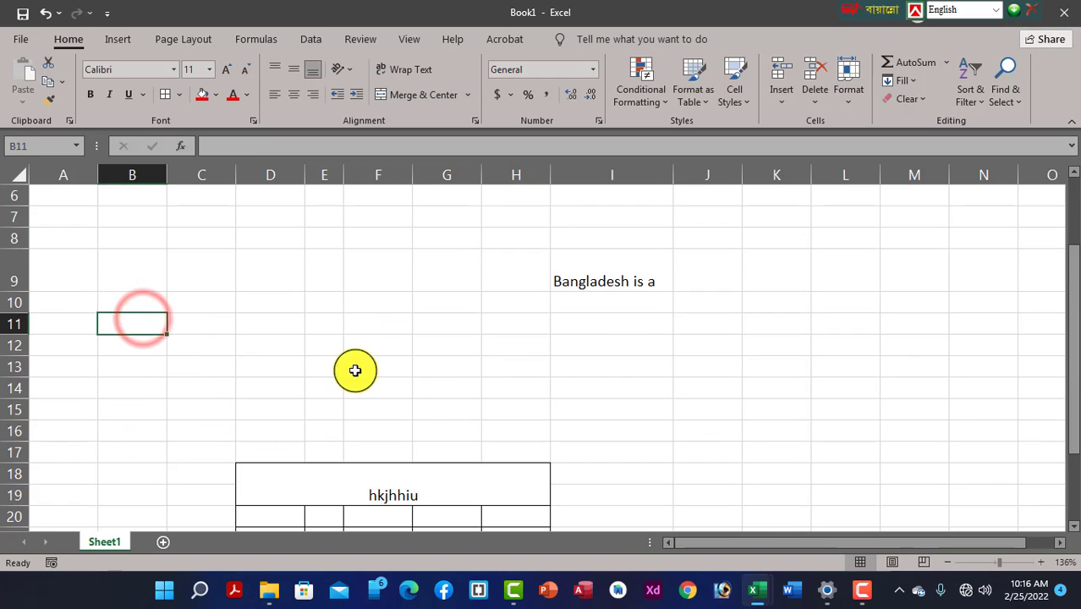
{"action": "left_click", "coordinate": [579, 281]}
{"action": "key", "text": "Delete"}
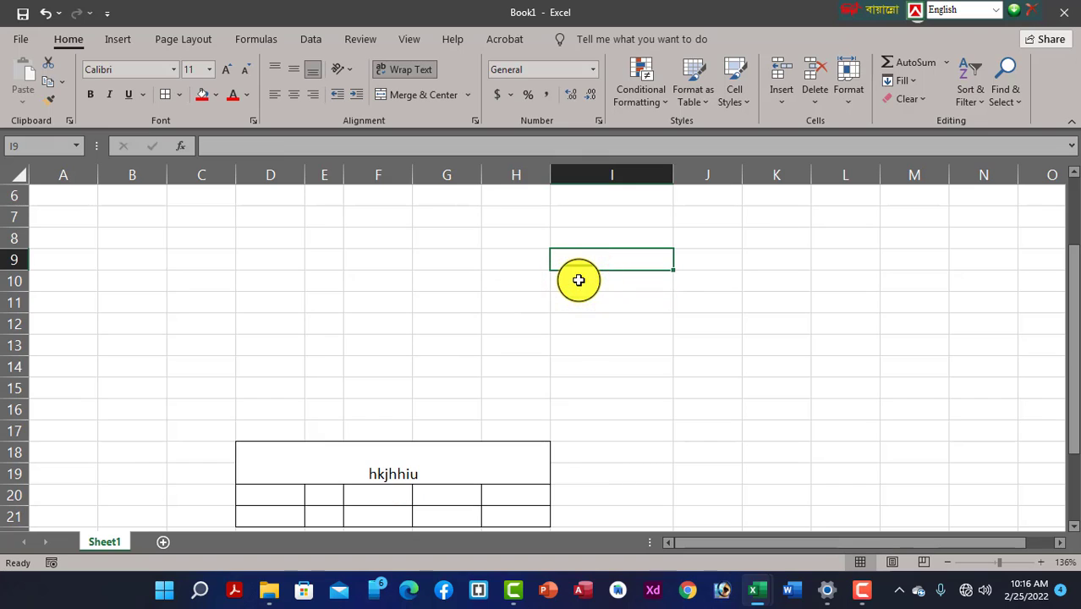
Unmerge the D18:H19 title block back into separate cells
{"action": "left_click", "coordinate": [464, 457]}
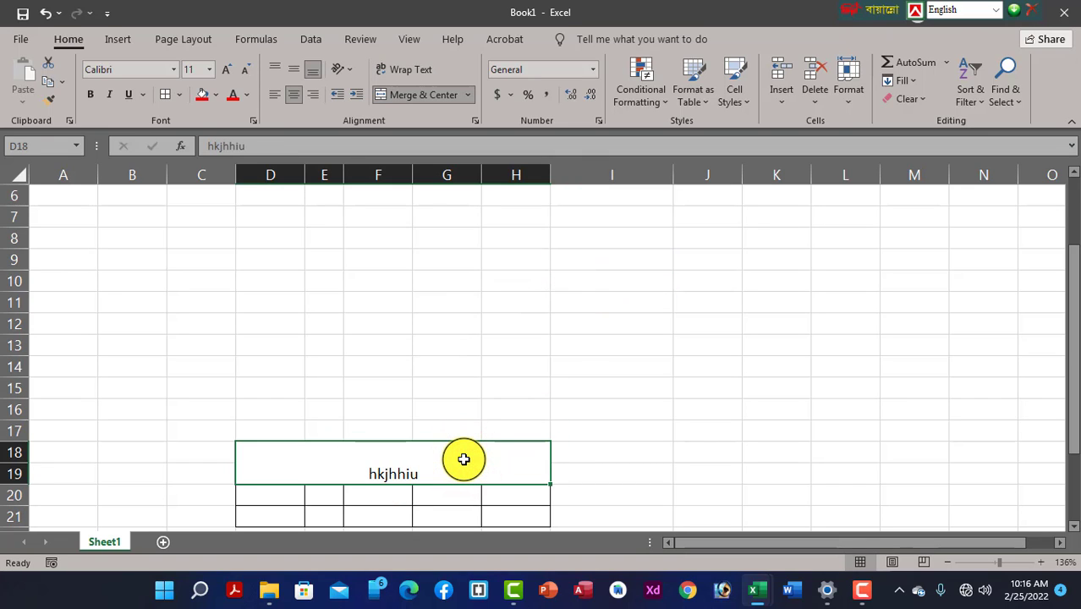
{"action": "left_click", "coordinate": [467, 93]}
{"action": "left_click", "coordinate": [457, 191]}
{"action": "scroll", "coordinate": [385, 406], "scroll_direction": "down", "scroll_amount": 3}
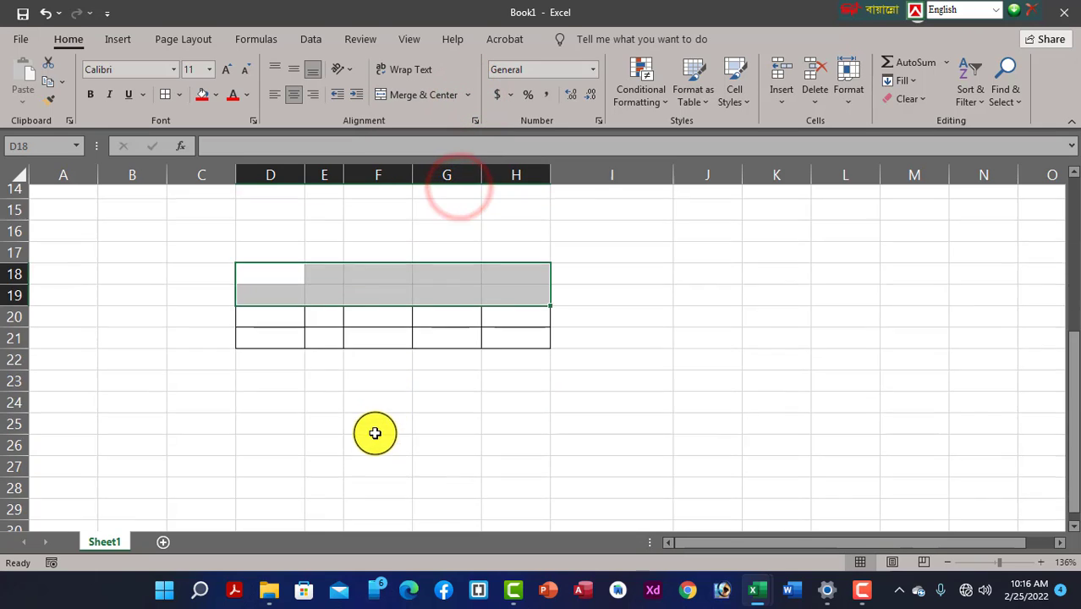
{"action": "left_click", "coordinate": [265, 264]}
{"action": "left_click", "coordinate": [322, 384]}
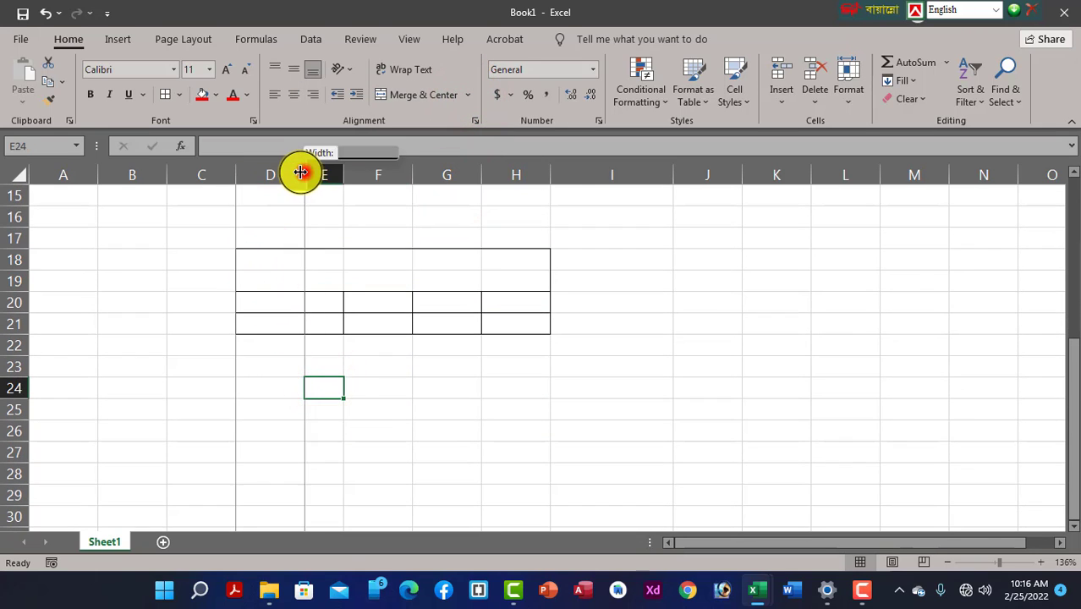
Narrow column D and adjust the column widths, ending on cell G10
{"action": "left_click_drag", "start_coordinate": [304, 174], "coordinate": [275, 174]}
{"action": "left_click", "coordinate": [360, 284]}
{"action": "scroll", "coordinate": [596, 314], "scroll_direction": "up", "scroll_amount": 4}
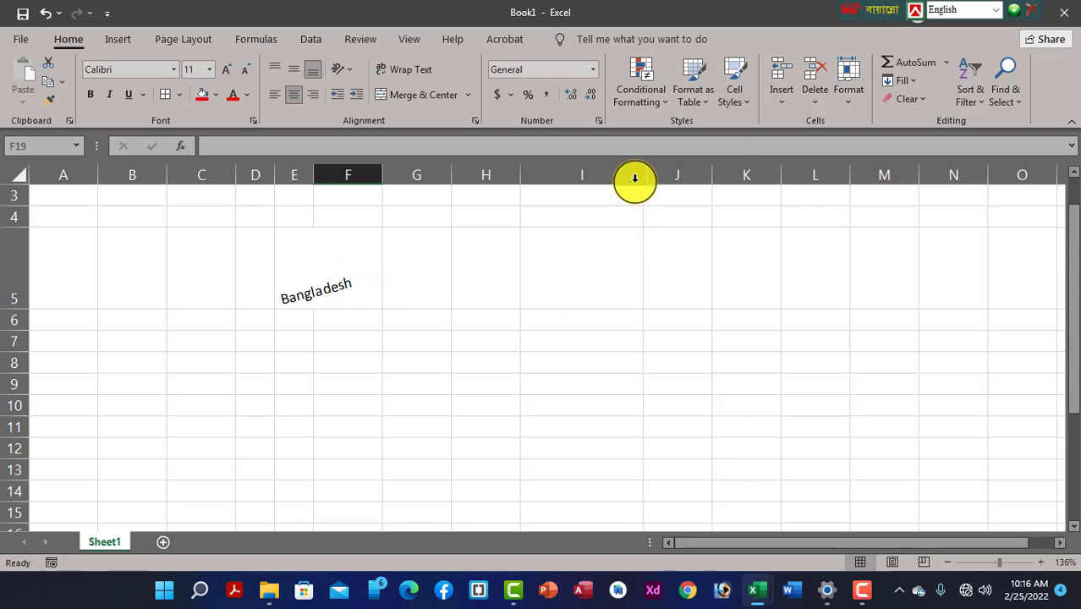
{"action": "left_click_drag", "start_coordinate": [641, 176], "coordinate": [584, 183]}
{"action": "left_click", "coordinate": [588, 382]}
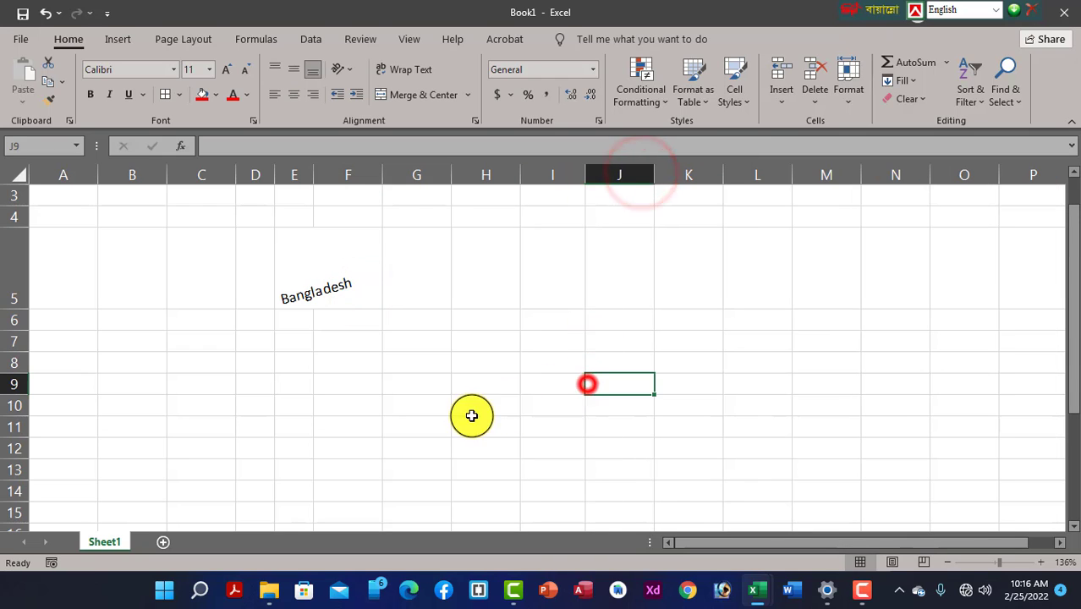
{"action": "left_click", "coordinate": [411, 405]}
{"action": "scroll", "coordinate": [415, 398], "scroll_direction": "down", "scroll_amount": 1}
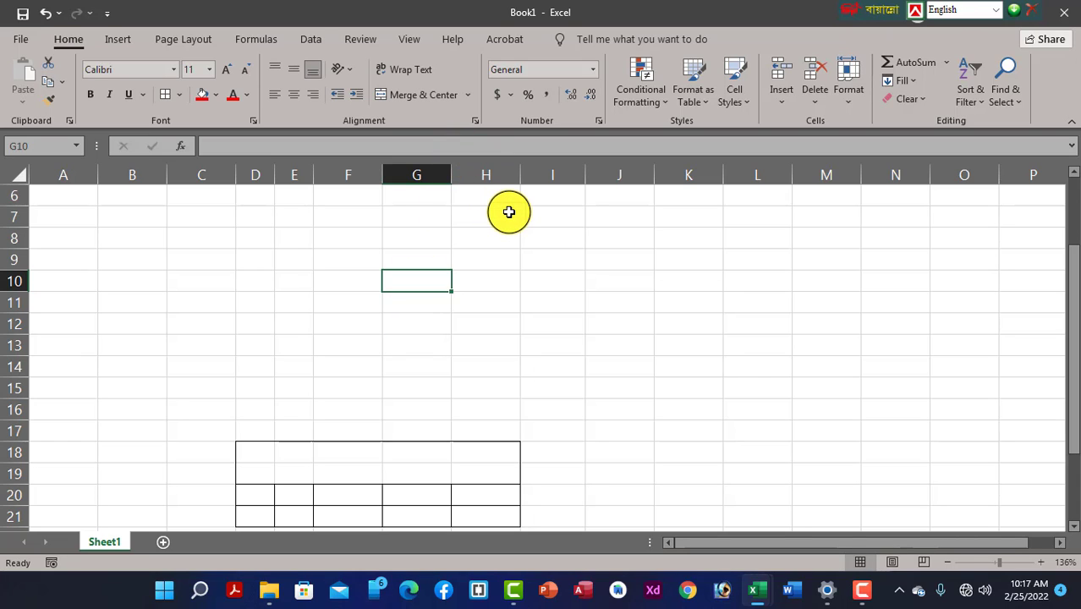
Enter 12, 15, 17, 19 and 20 down cells G10 to G14
{"action": "type", "text": "12"}
{"action": "key", "text": "Return"}
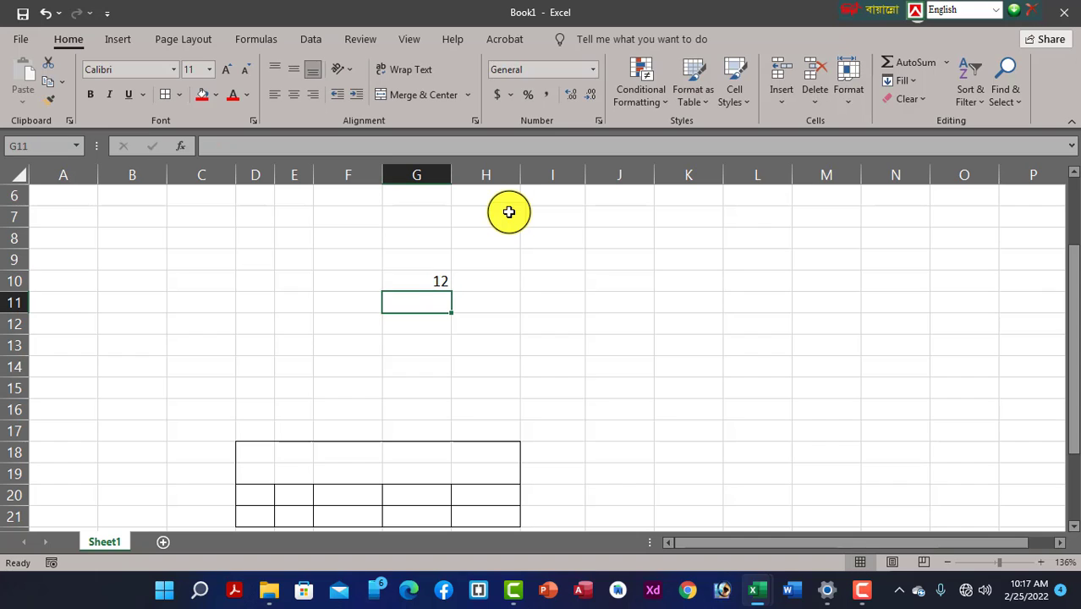
{"action": "type", "text": "15"}
{"action": "key", "text": "Return"}
{"action": "key", "text": "Return"}
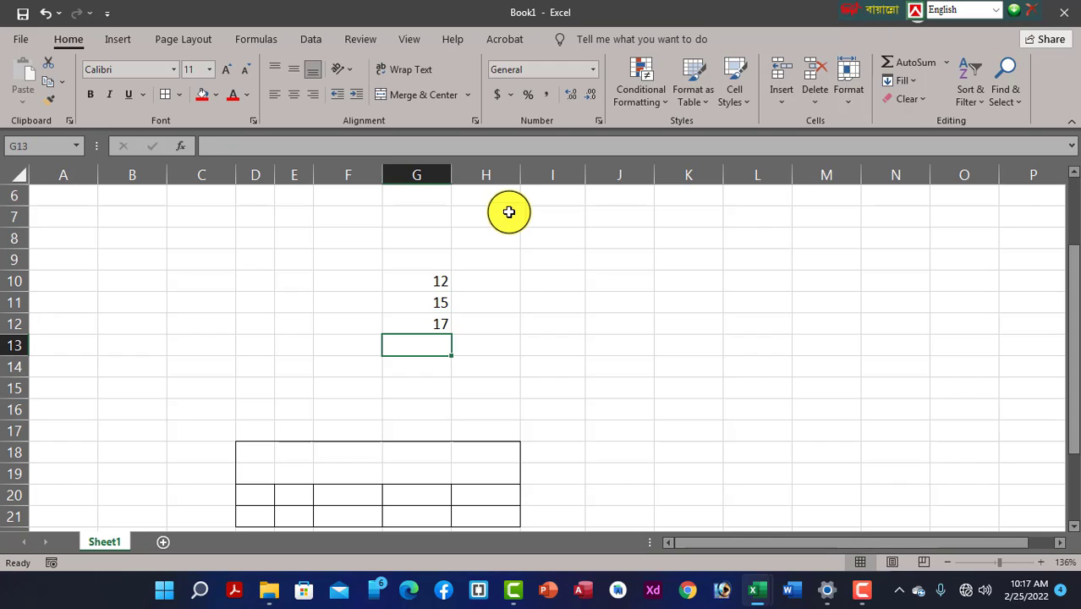
{"action": "type", "text": "19"}
{"action": "key", "text": "Return"}
{"action": "type", "text": "20"}
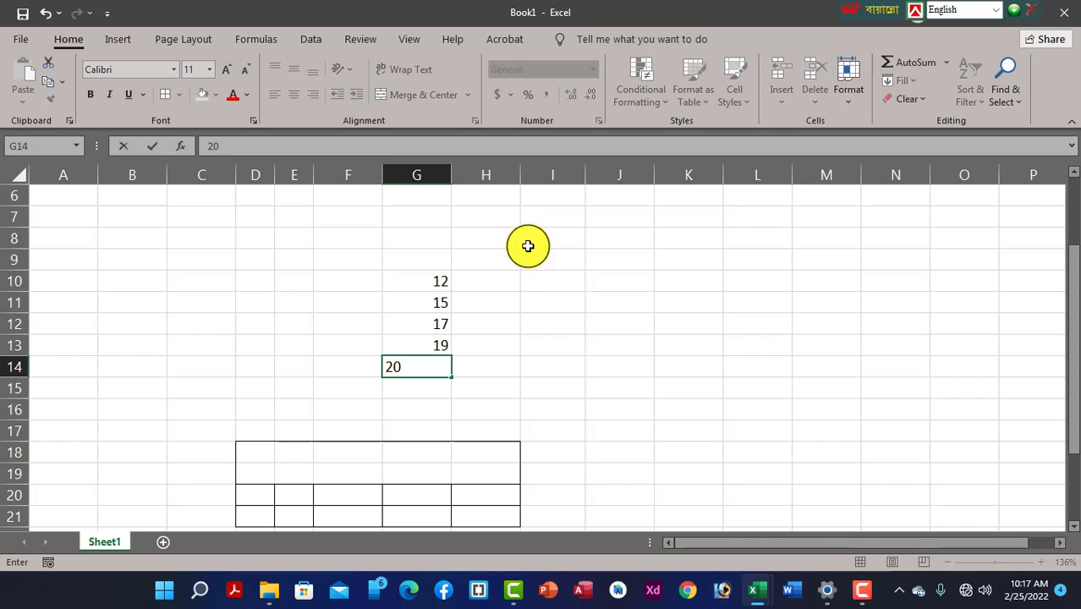
{"action": "left_click", "coordinate": [449, 405]}
Select G10:G14 and browse the number format list without changing anything
{"action": "left_click_drag", "start_coordinate": [444, 283], "coordinate": [425, 379]}
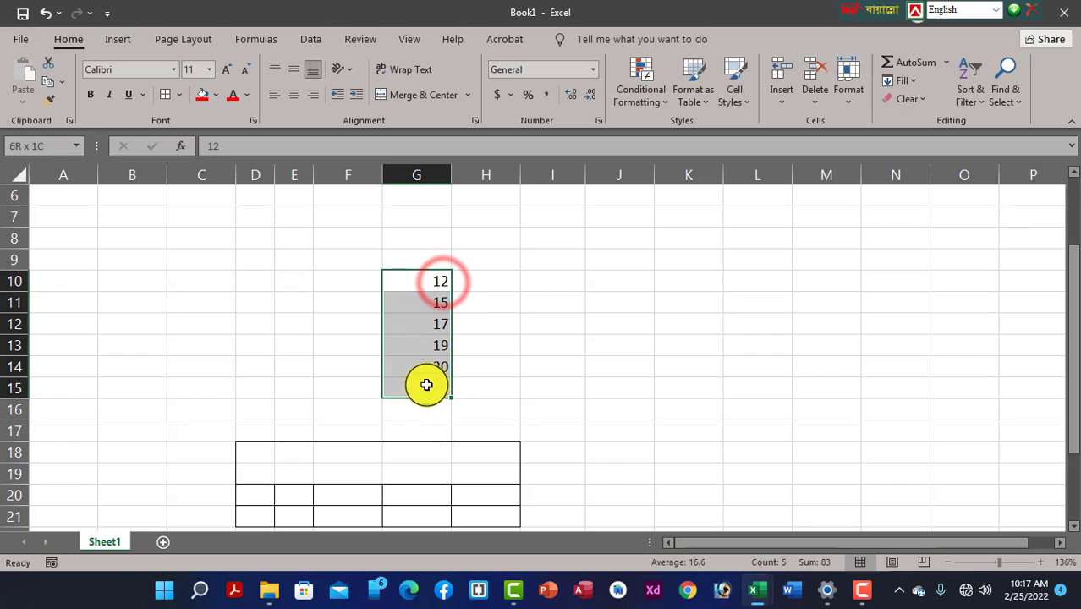
{"action": "left_click", "coordinate": [415, 432]}
{"action": "left_click", "coordinate": [430, 300]}
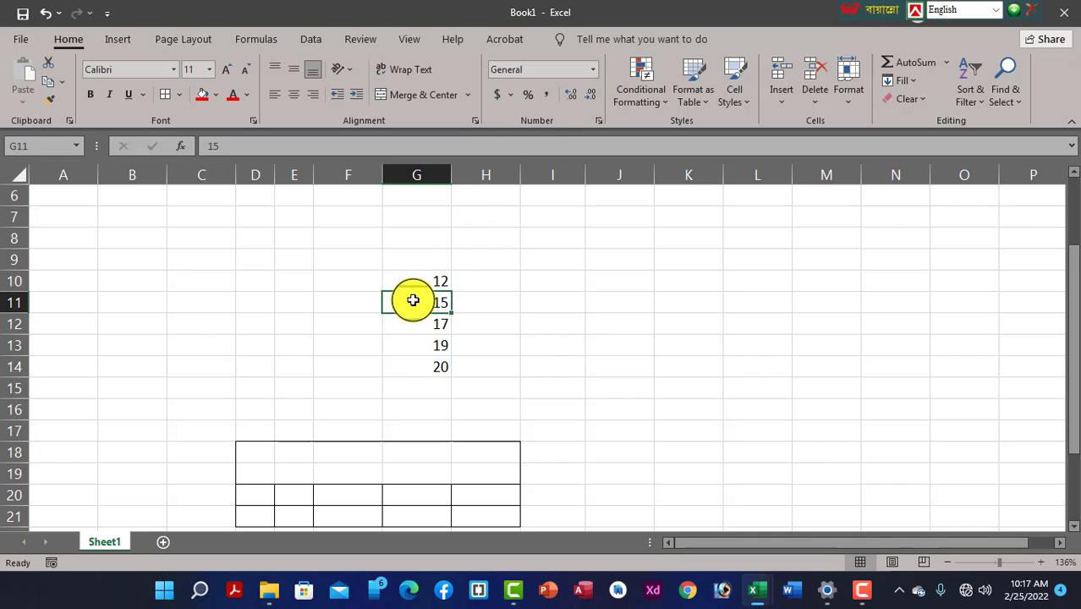
{"action": "left_click", "coordinate": [593, 71]}
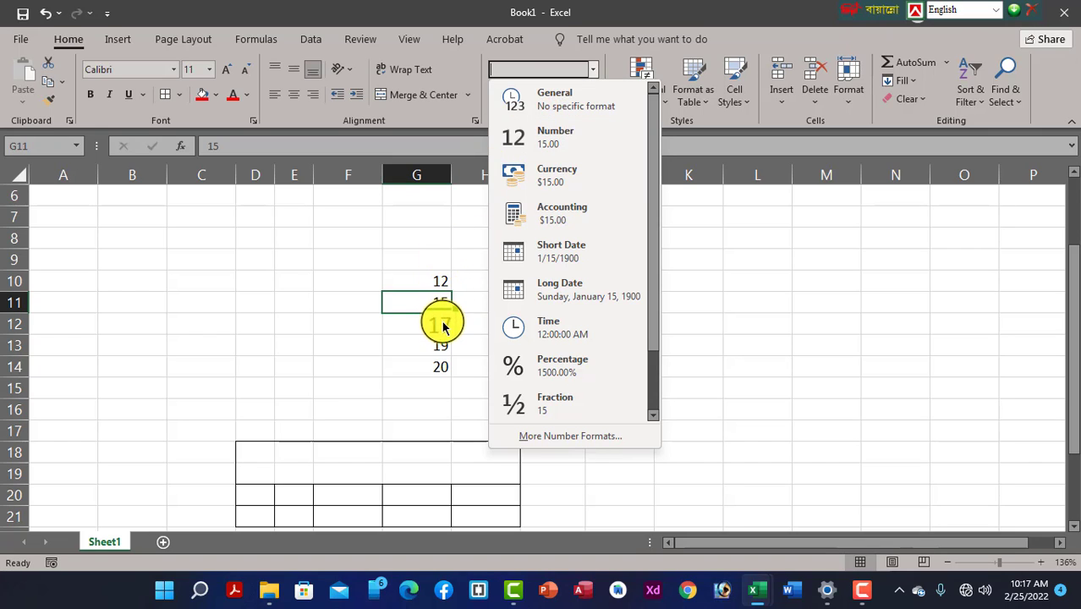
{"action": "left_click", "coordinate": [767, 302]}
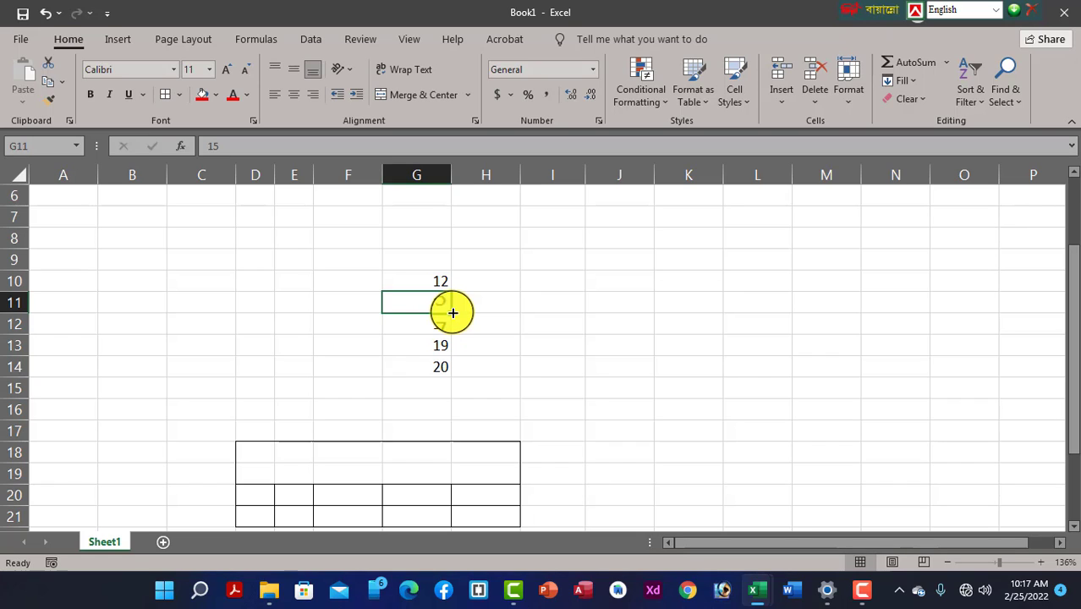
{"action": "left_click_drag", "start_coordinate": [429, 280], "coordinate": [443, 366]}
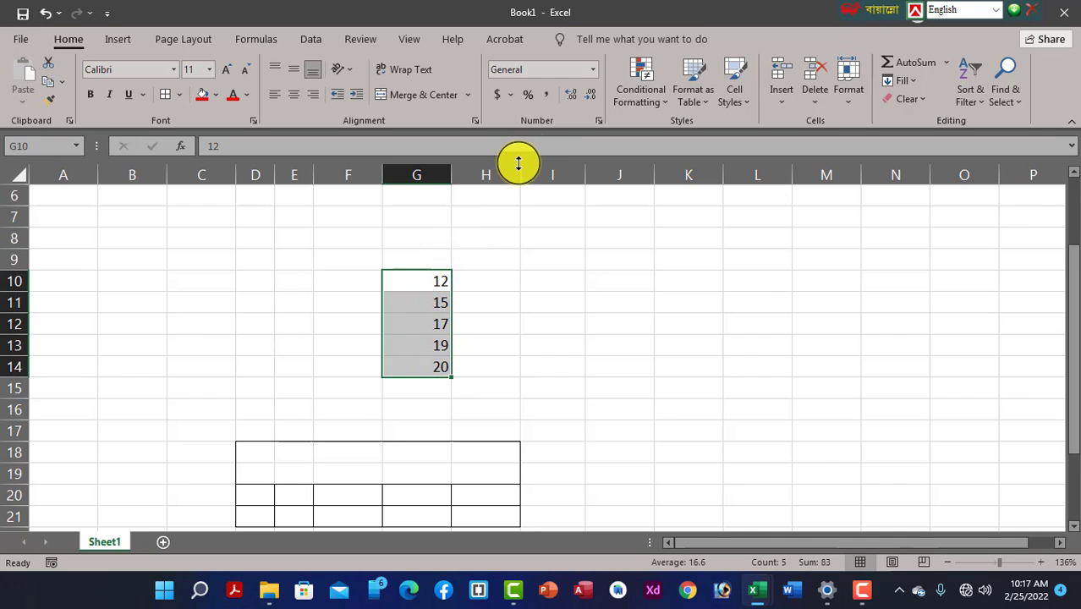
{"action": "left_click", "coordinate": [507, 286]}
{"action": "left_click", "coordinate": [691, 179]}
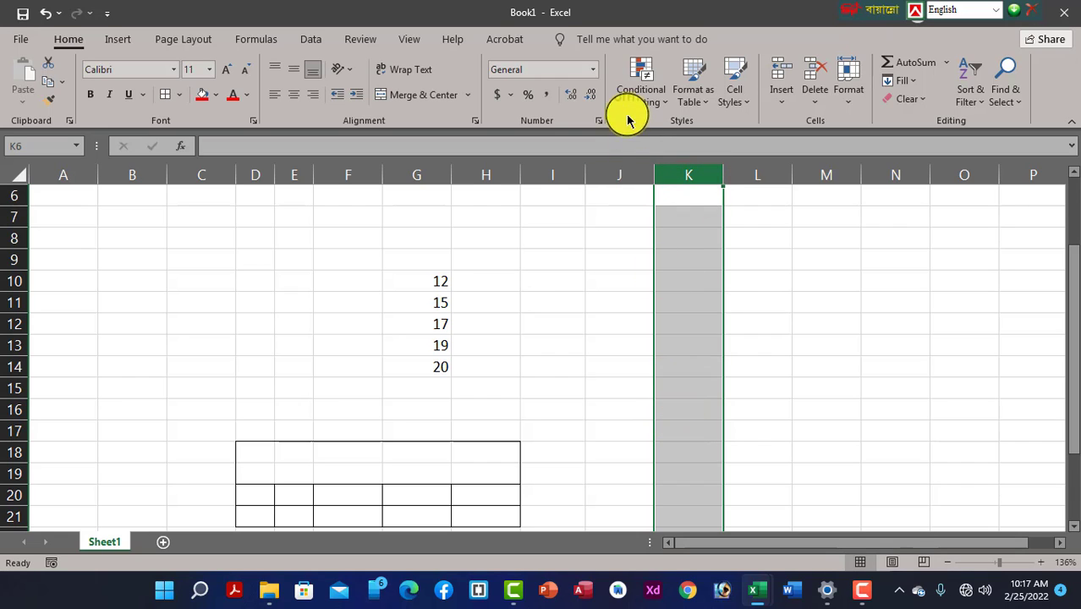
Apply the Number format to column K and enter 10 in K6, shown as 10.00
{"action": "left_click", "coordinate": [595, 71]}
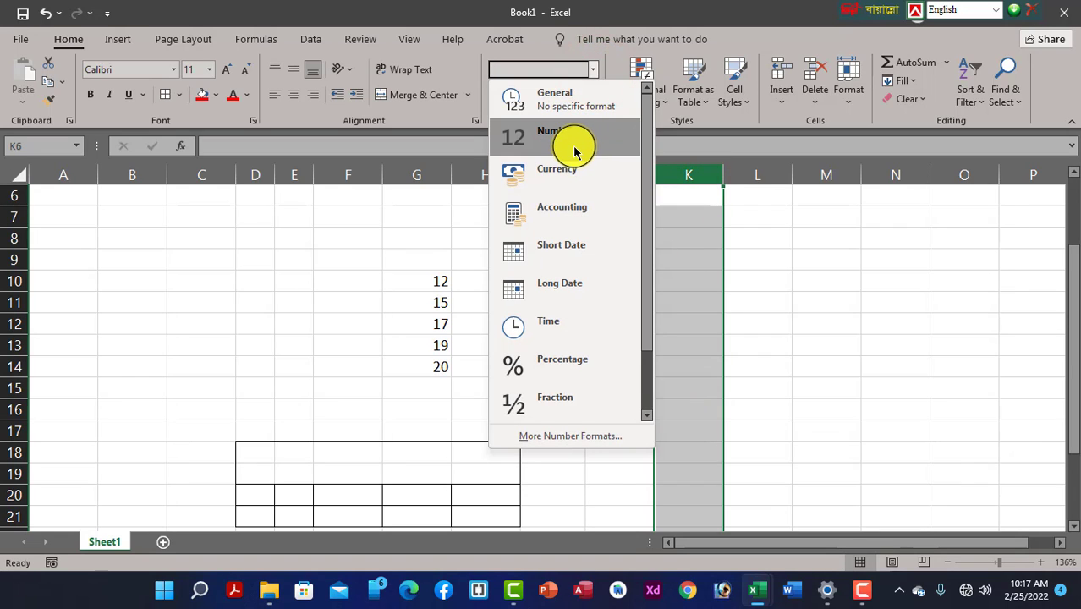
{"action": "left_click", "coordinate": [526, 141]}
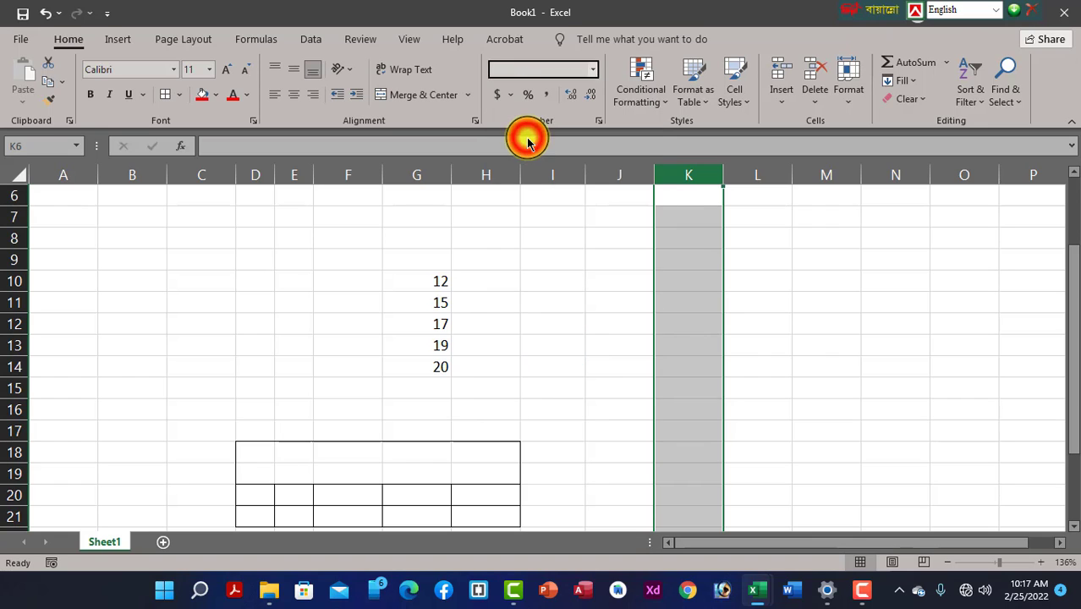
{"action": "left_click", "coordinate": [683, 220]}
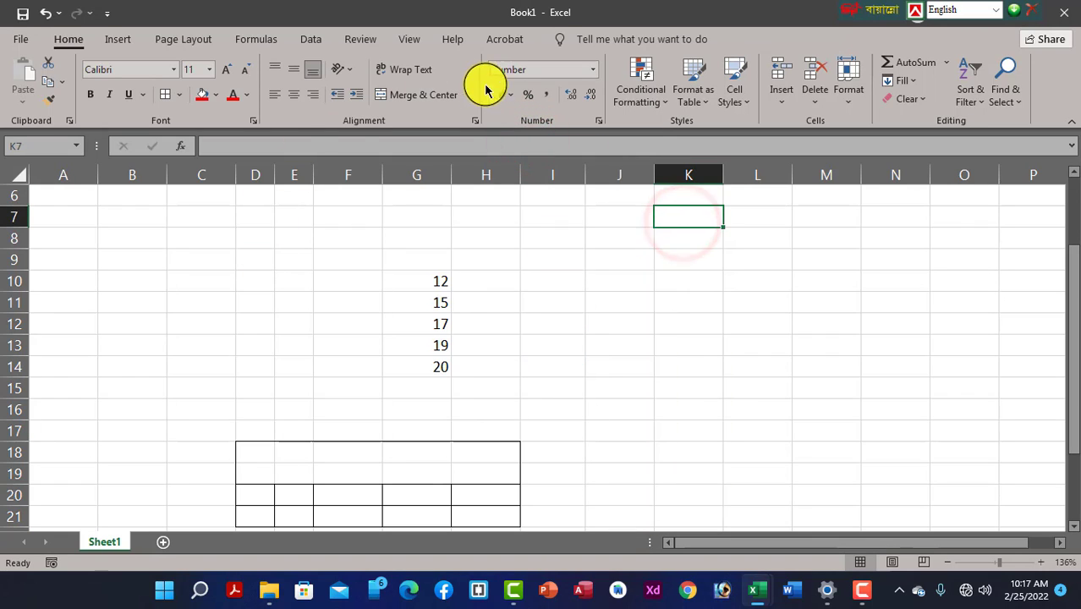
{"action": "left_click", "coordinate": [689, 200]}
{"action": "type", "text": "10"}
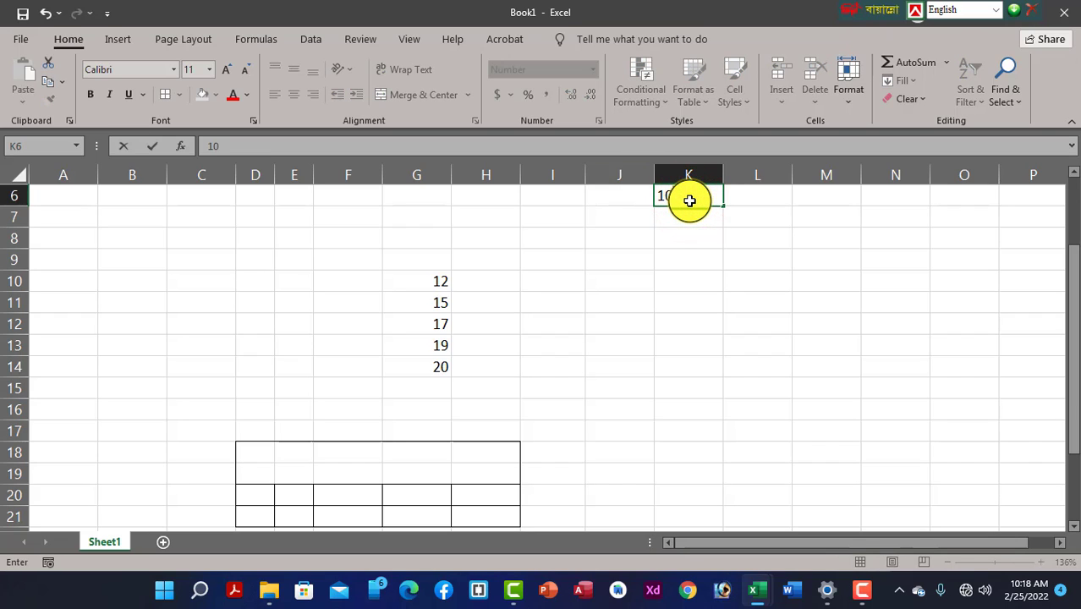
{"action": "key", "text": "Return"}
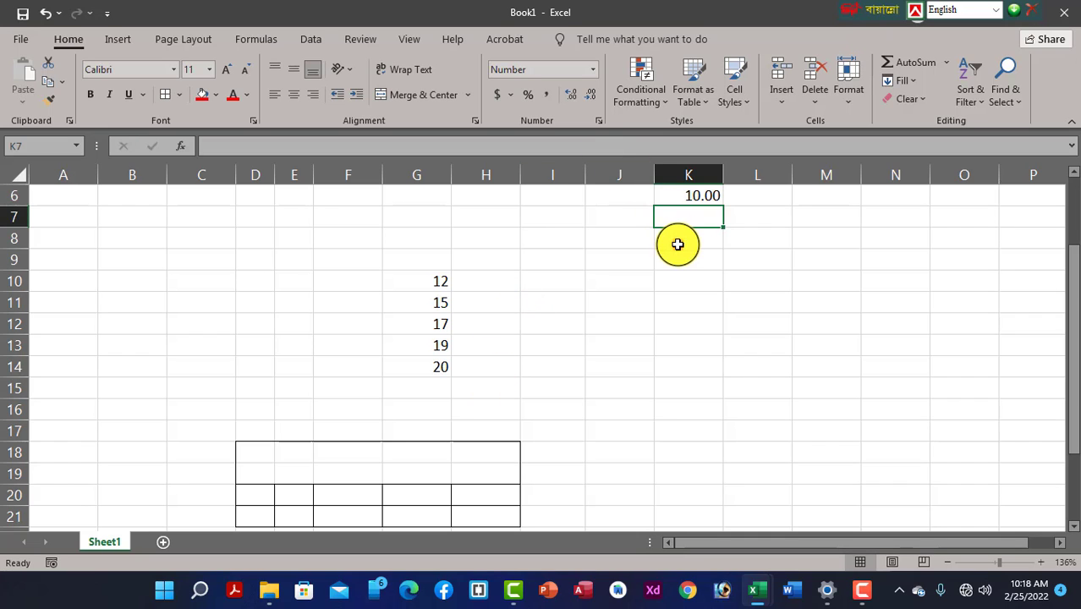
Check the number format list from K8 without changes, then reselect K6
{"action": "left_click", "coordinate": [681, 240]}
{"action": "left_click", "coordinate": [594, 67]}
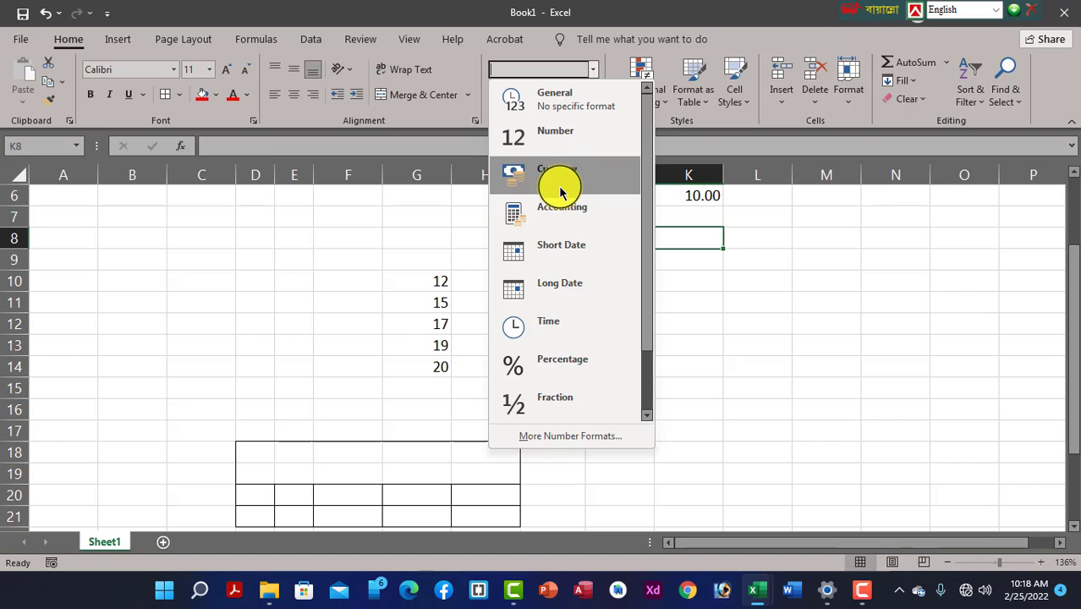
{"action": "left_click", "coordinate": [737, 352]}
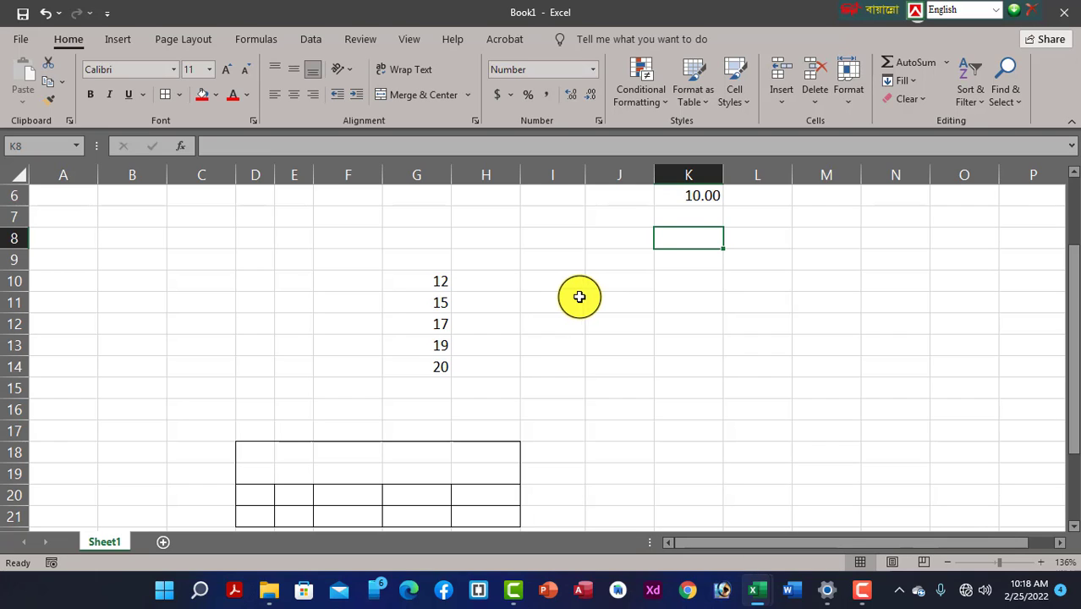
{"action": "left_click", "coordinate": [680, 198]}
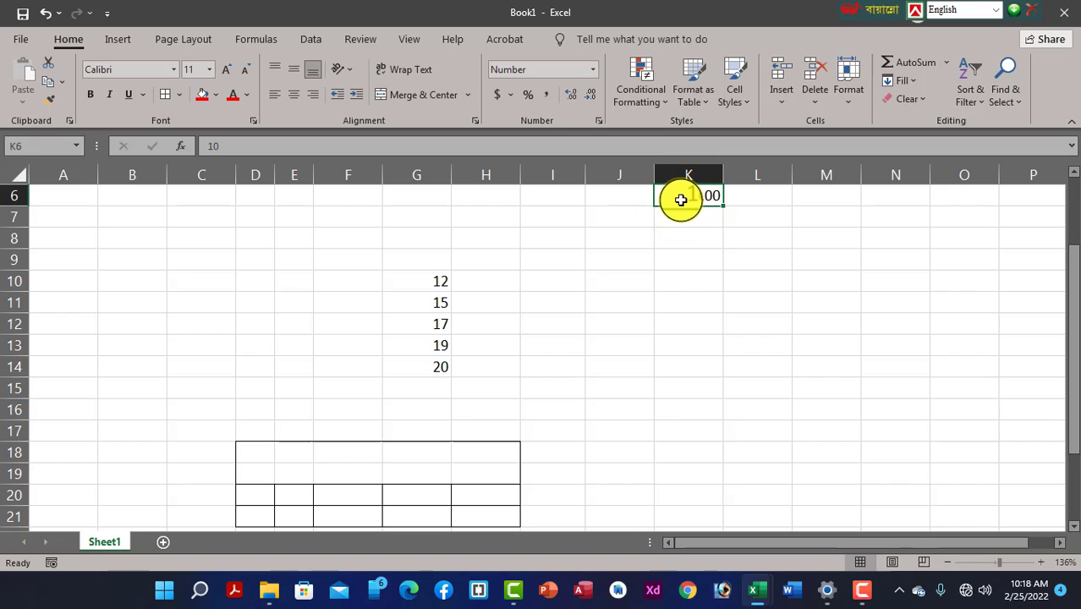
Apply the Currency format to K6 so it reads $10.00
{"action": "left_click", "coordinate": [593, 71]}
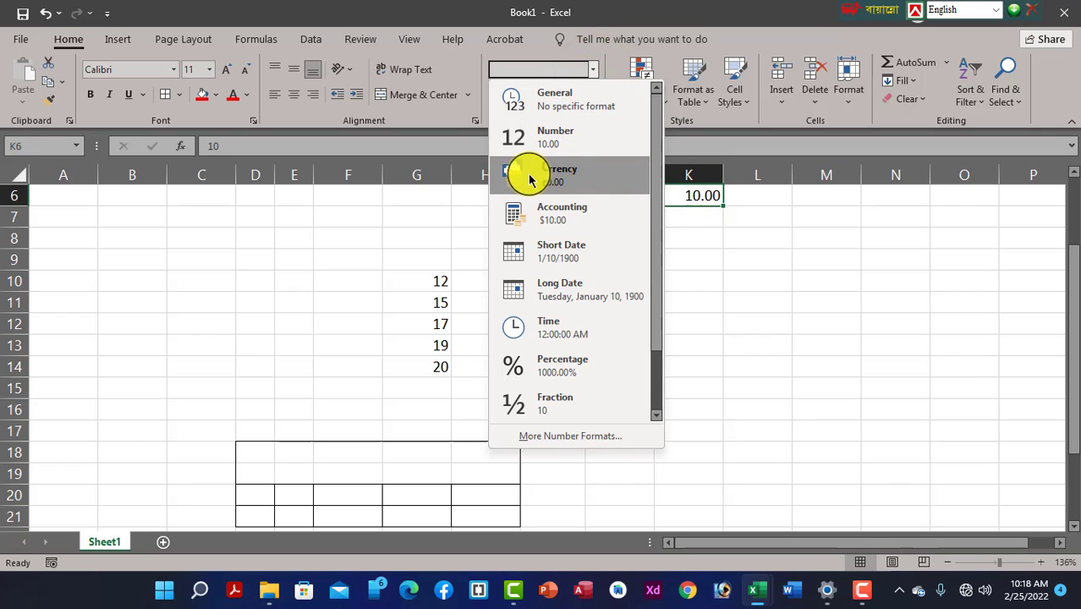
{"action": "left_click", "coordinate": [563, 174]}
{"action": "left_click", "coordinate": [598, 281]}
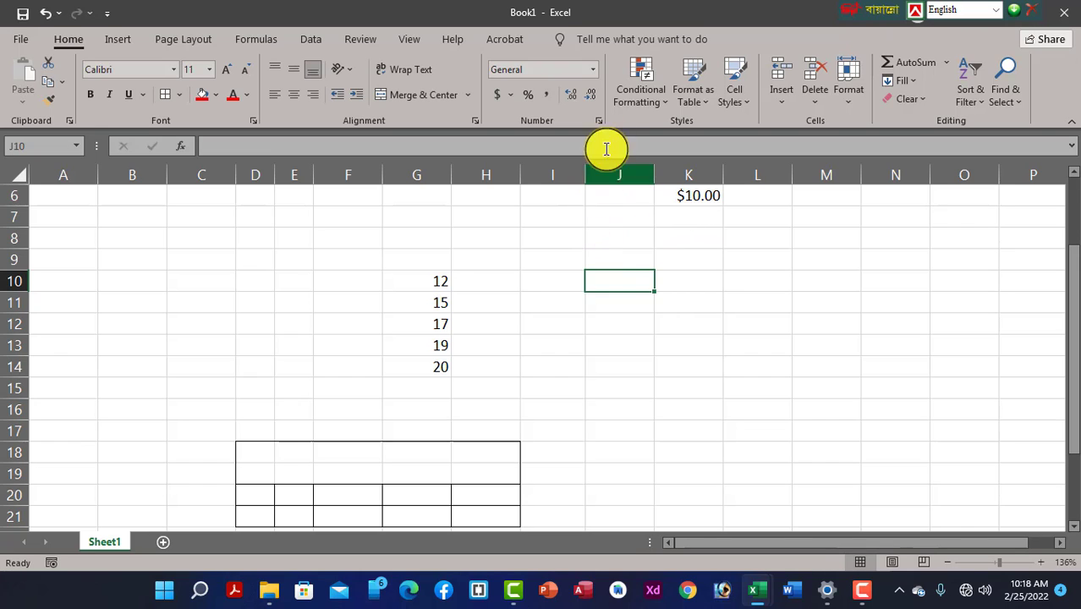
Recheck K6's format in the list without changing it, then select cell M6
{"action": "left_click", "coordinate": [680, 201]}
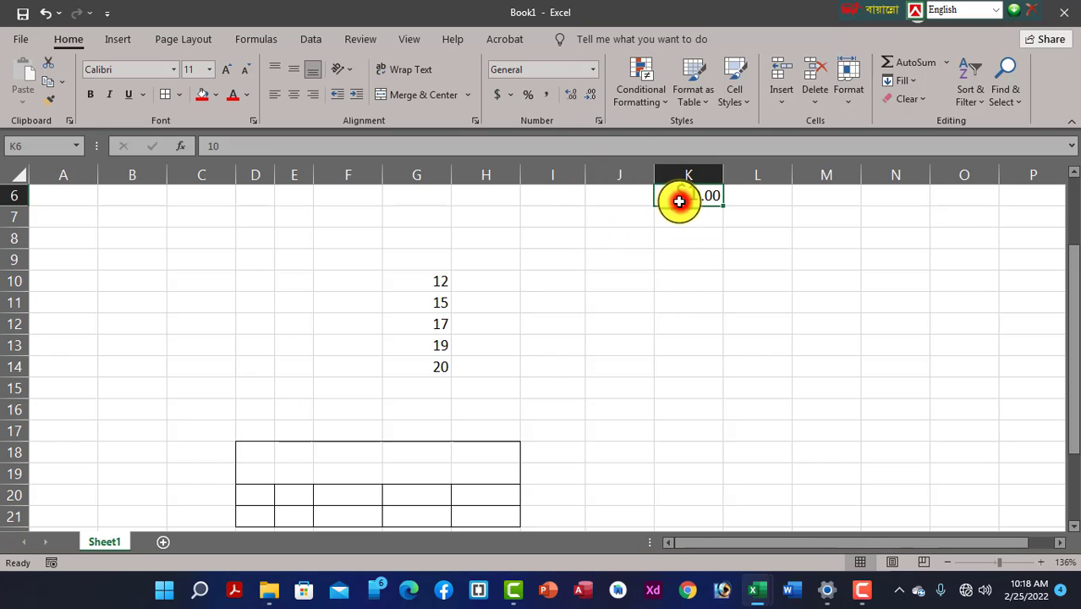
{"action": "left_click", "coordinate": [593, 70]}
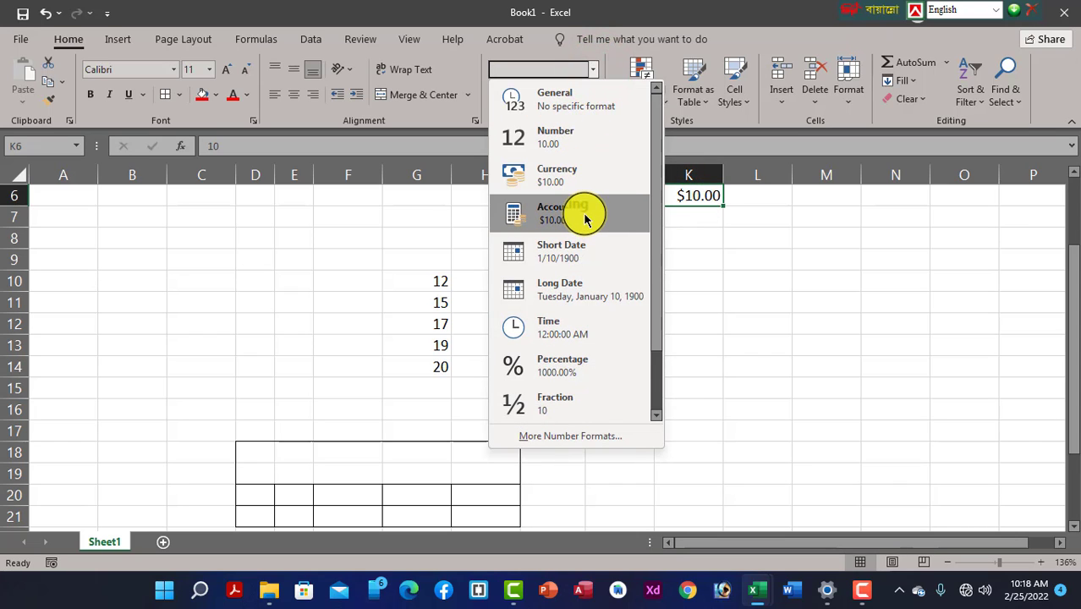
{"action": "left_click", "coordinate": [738, 301]}
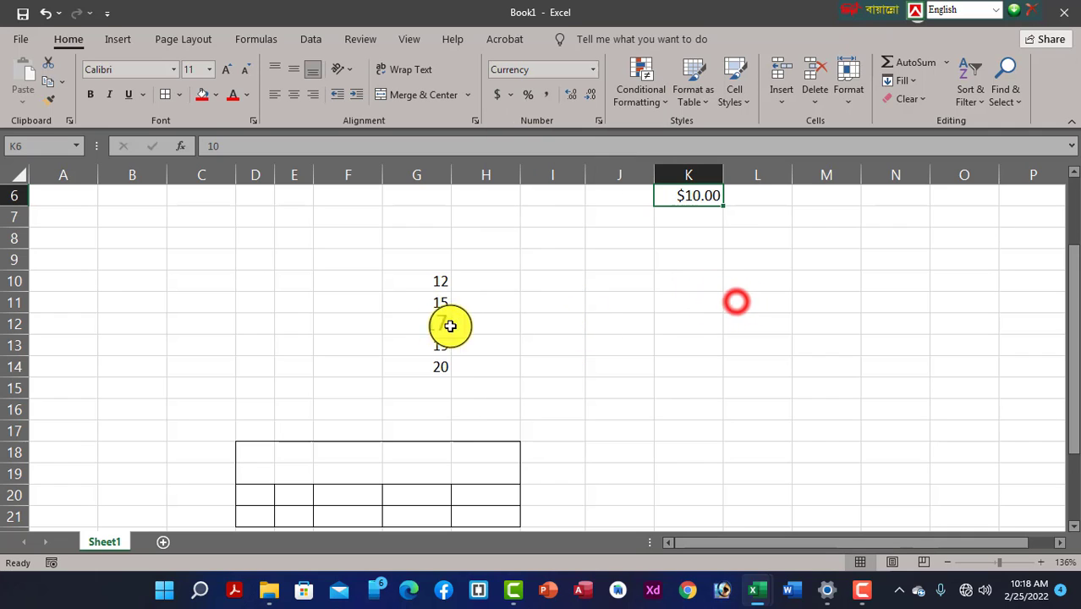
{"action": "left_click", "coordinate": [827, 215]}
{"action": "left_click", "coordinate": [826, 196]}
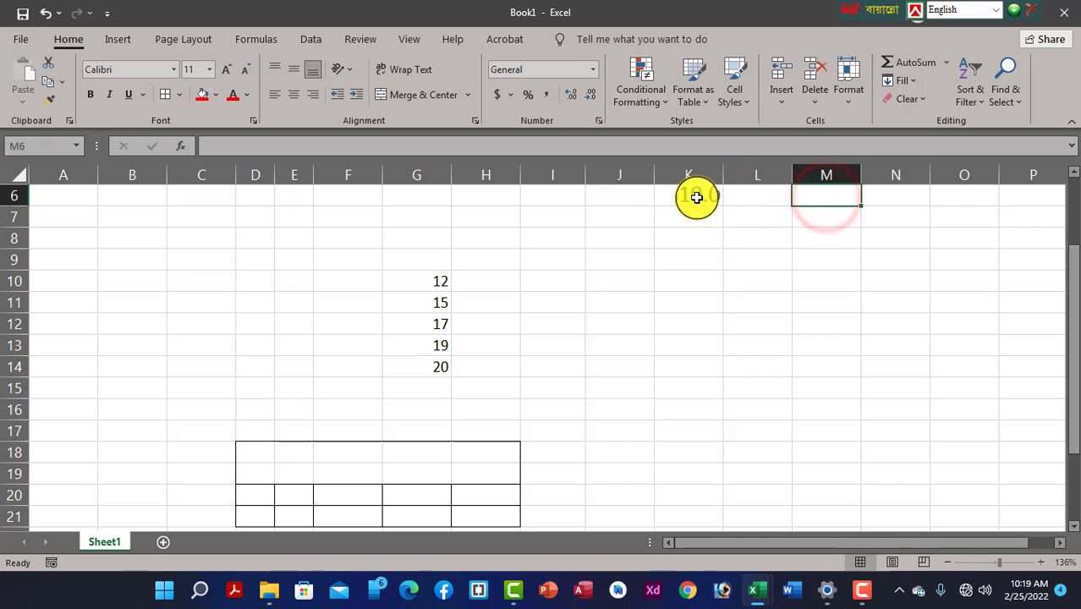
Format column M as Short Date and start a date entry in M9
{"action": "left_click", "coordinate": [826, 174]}
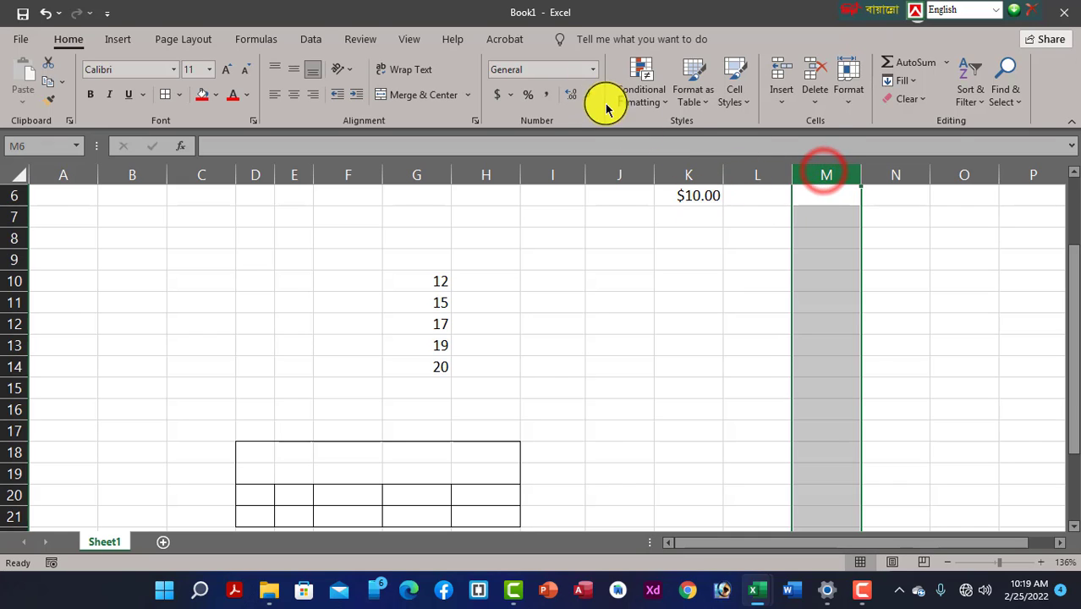
{"action": "left_click", "coordinate": [593, 69]}
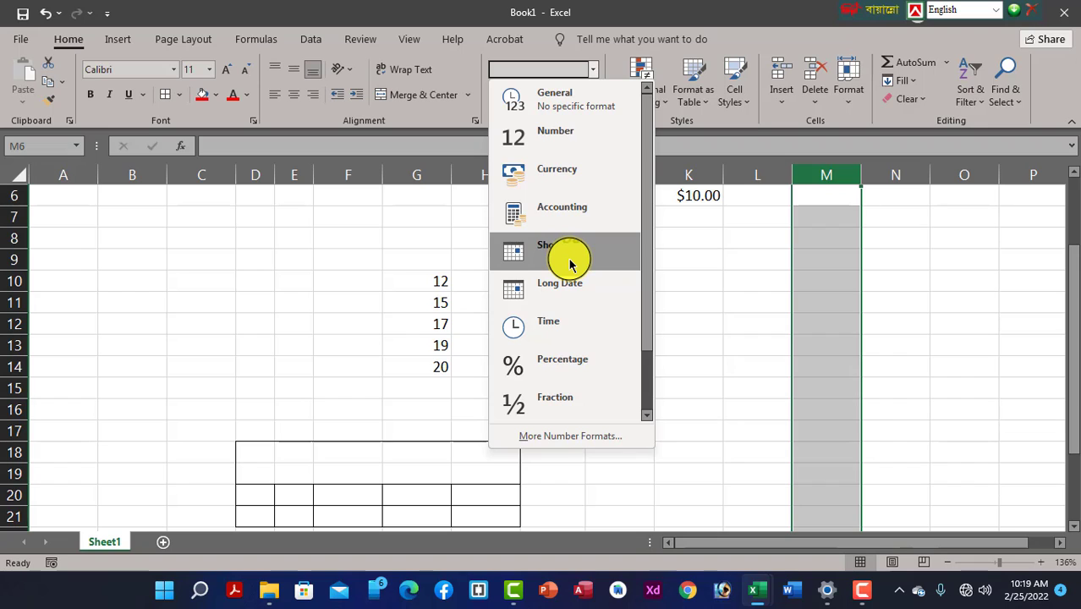
{"action": "left_click", "coordinate": [569, 264]}
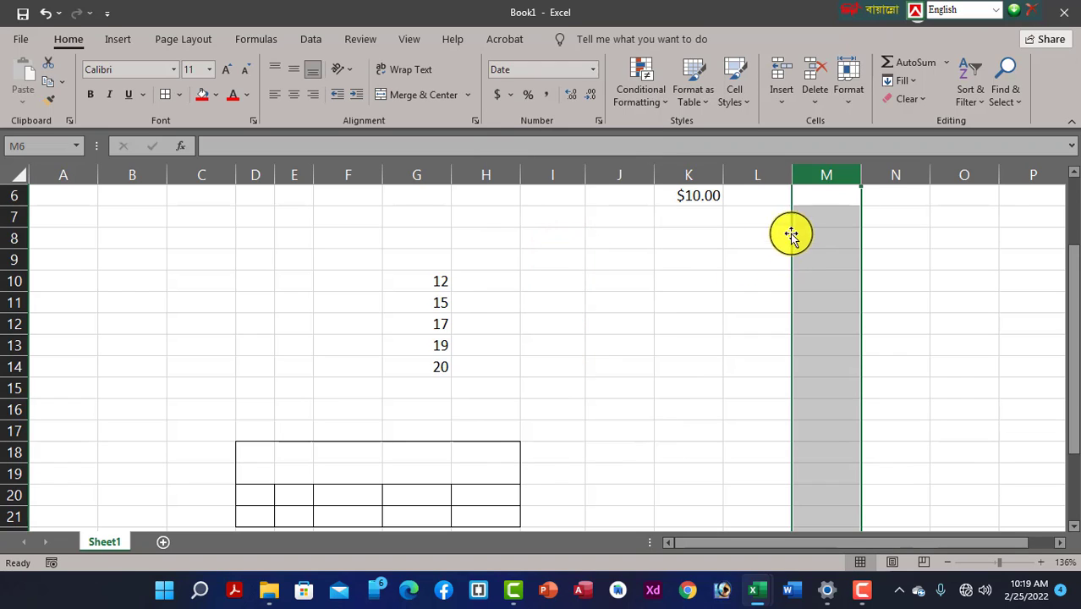
{"action": "left_click", "coordinate": [824, 204]}
{"action": "left_click", "coordinate": [817, 267]}
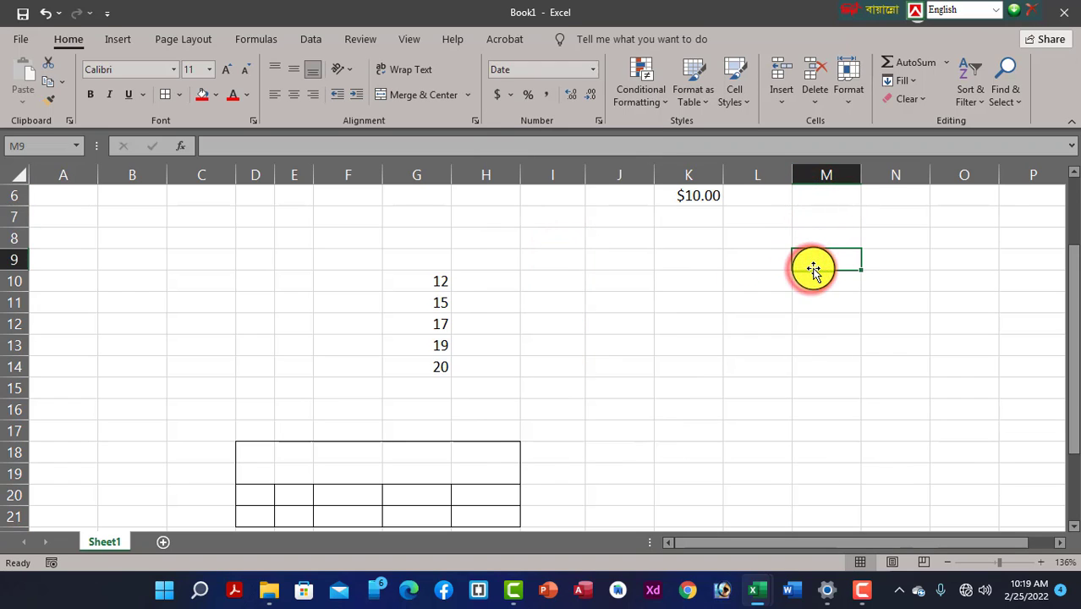
{"action": "type", "text": "25-02-2022"}
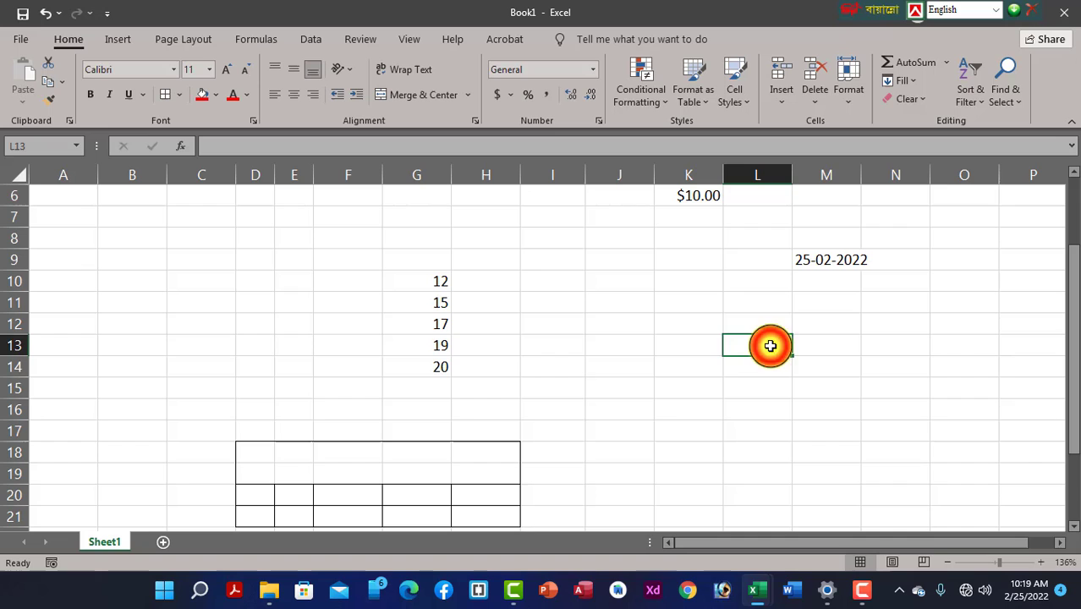
{"action": "left_click", "coordinate": [809, 305]}
{"action": "left_click", "coordinate": [829, 258]}
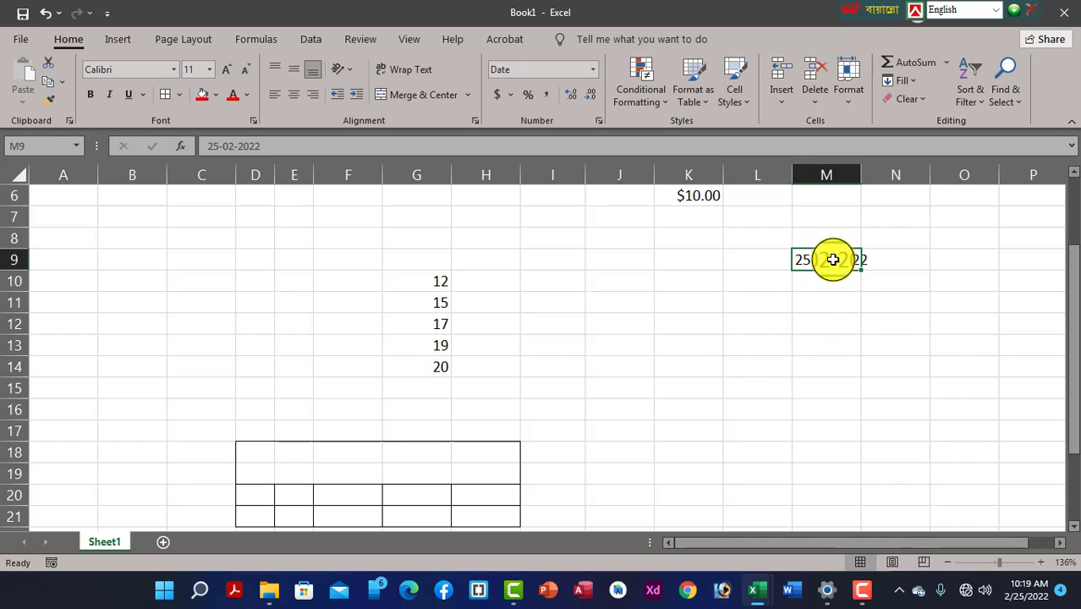
Switch column M to the Long Date format
{"action": "left_click", "coordinate": [836, 176]}
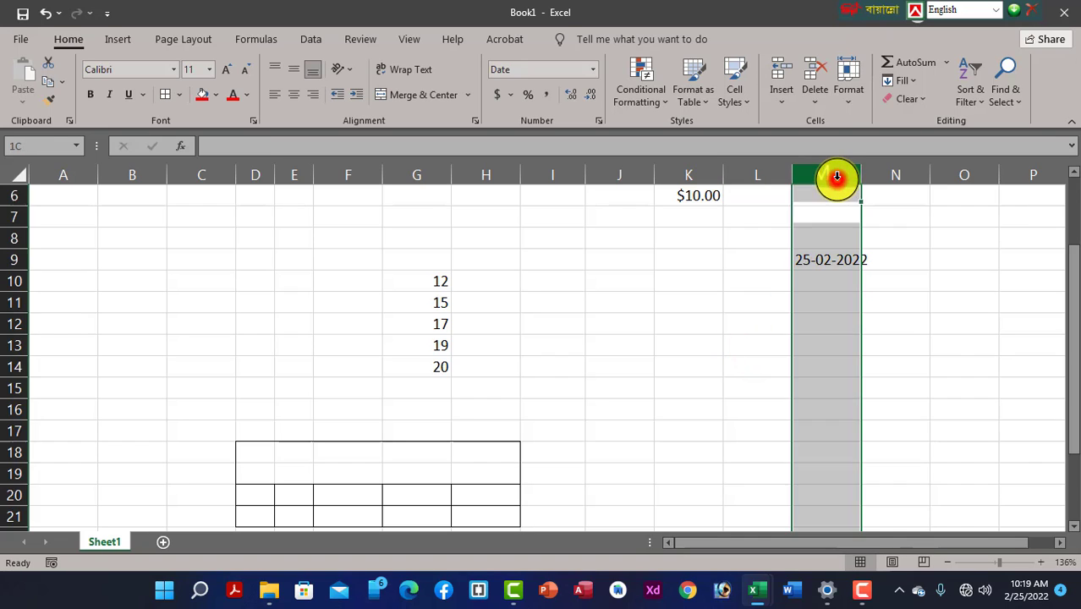
{"action": "left_click", "coordinate": [593, 70]}
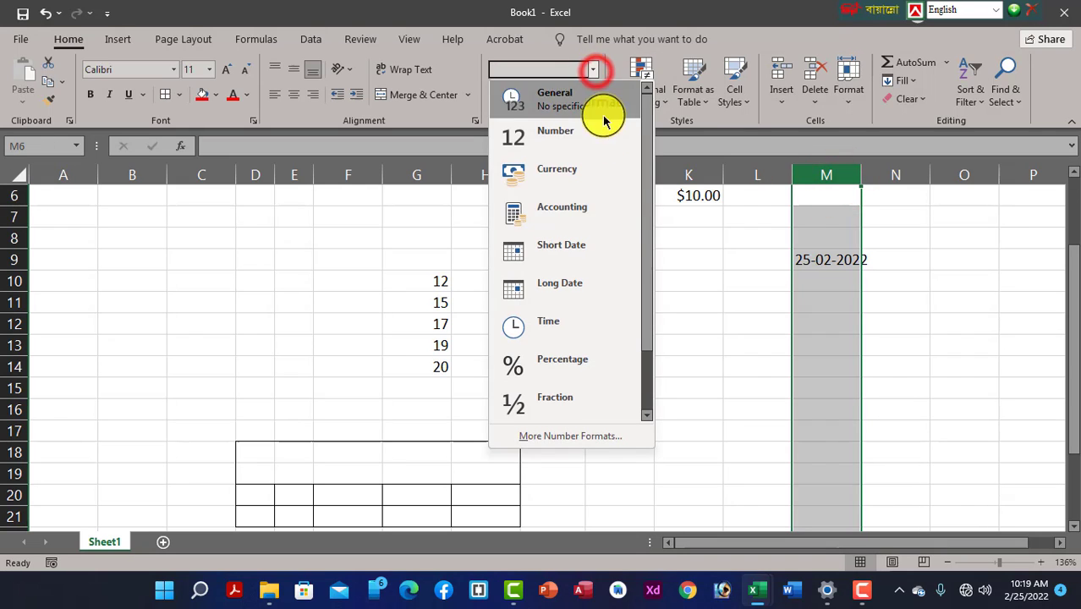
{"action": "left_click", "coordinate": [564, 291]}
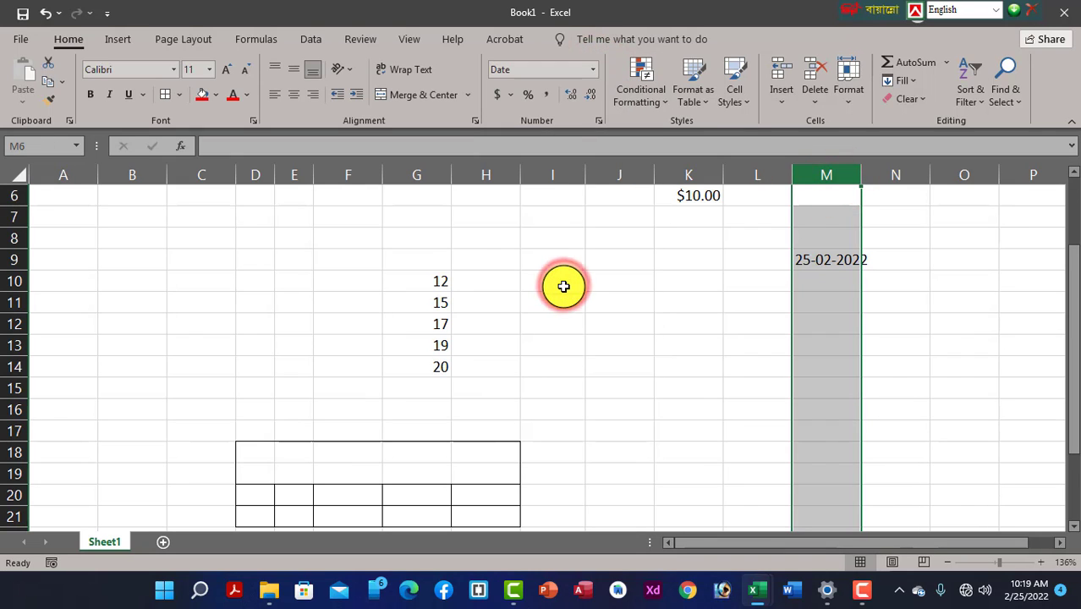
{"action": "left_click", "coordinate": [685, 320]}
{"action": "left_click", "coordinate": [846, 263]}
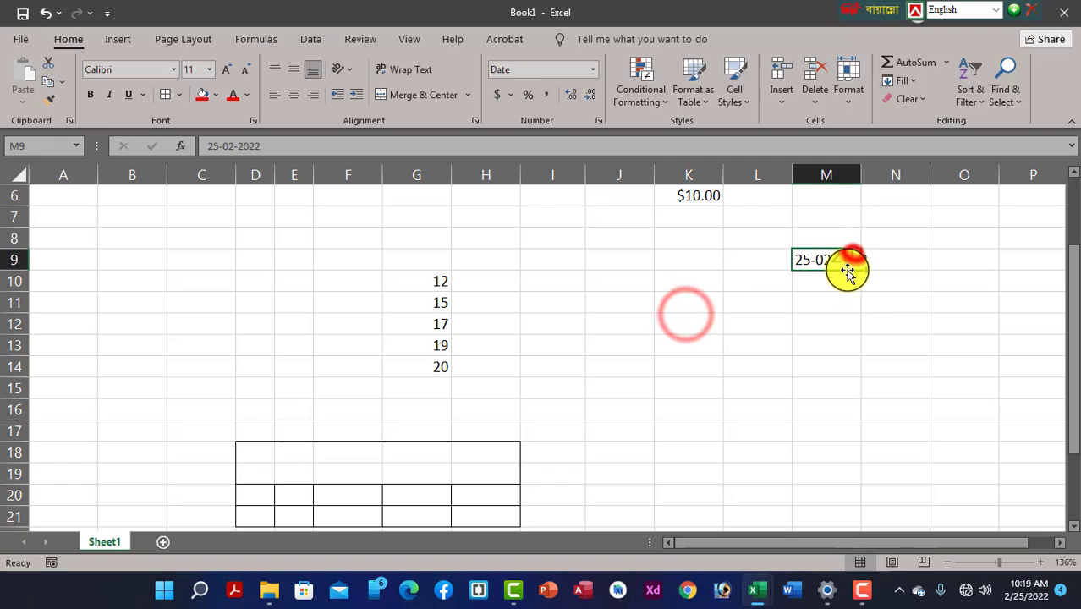
Widen column M and enter the date 25-02-2022 in M9
{"action": "left_click_drag", "start_coordinate": [861, 175], "coordinate": [886, 177]}
{"action": "left_click", "coordinate": [850, 264]}
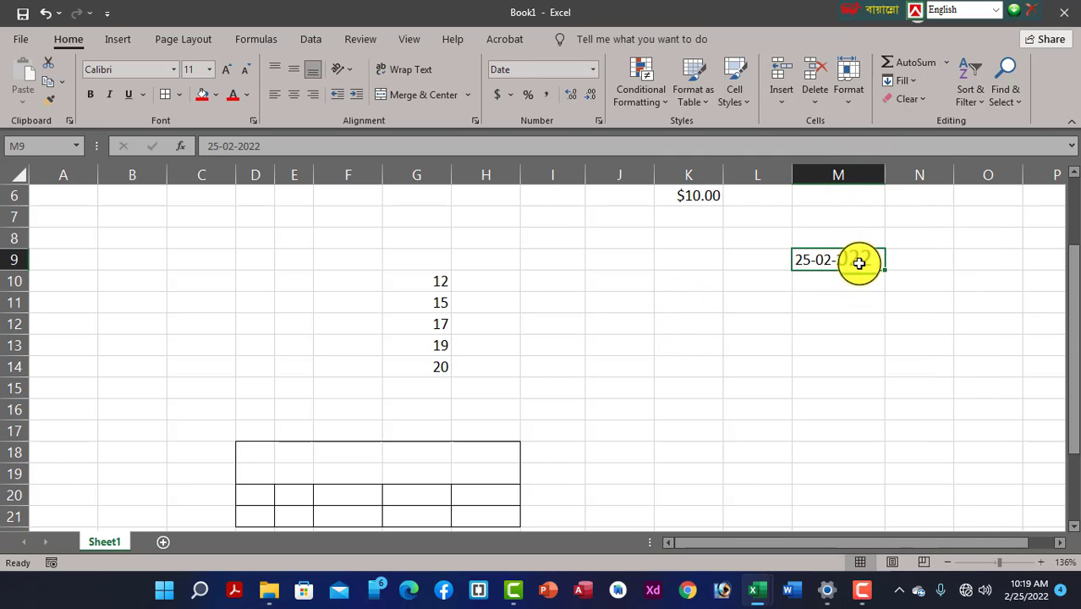
{"action": "type", "text": "25-02-"}
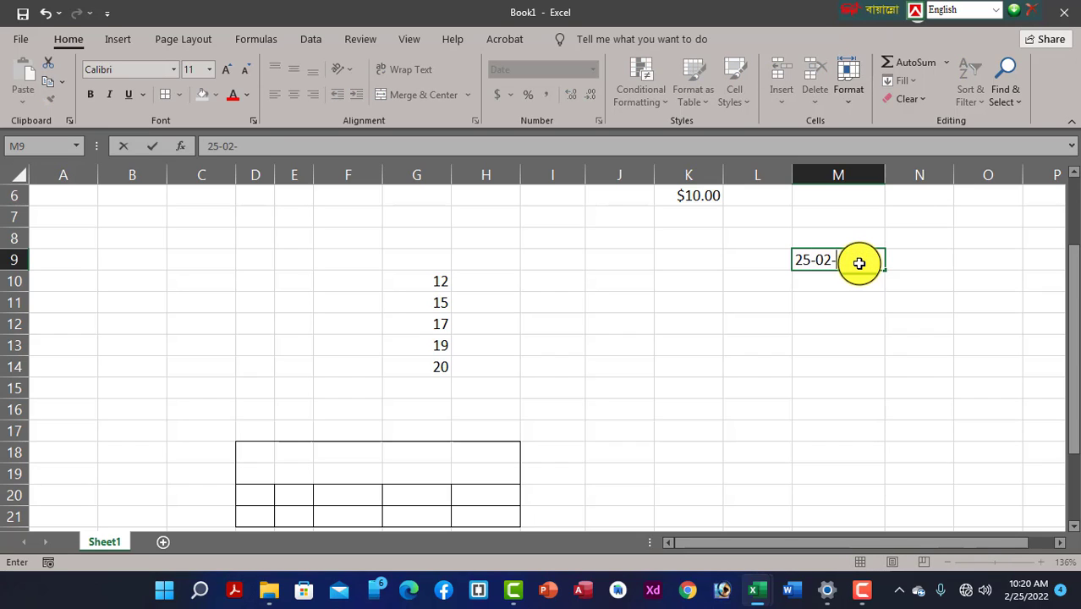
{"action": "type", "text": "2022"}
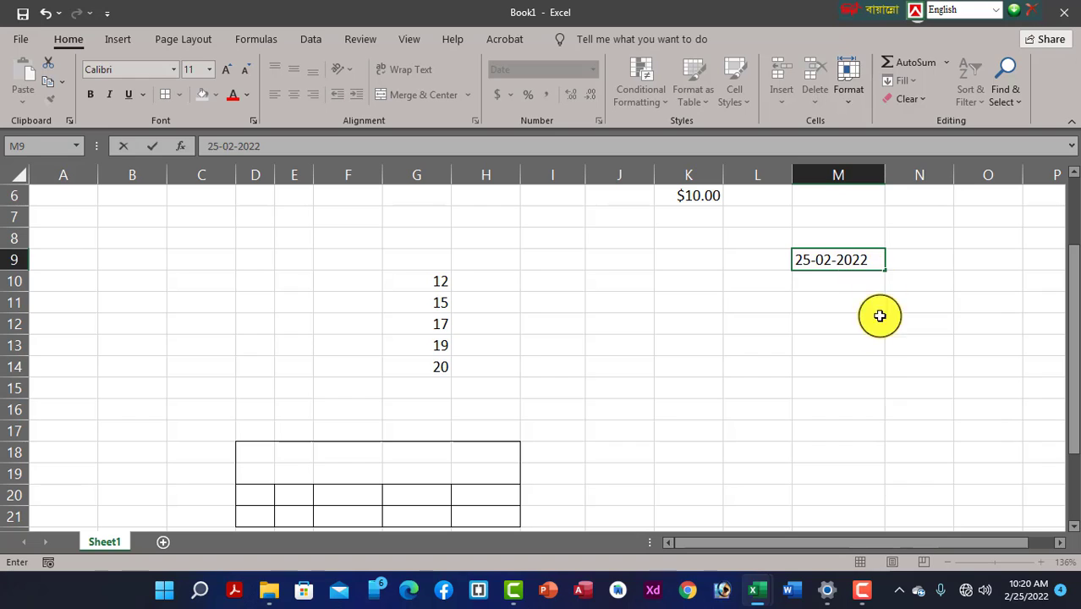
{"action": "left_click", "coordinate": [863, 324]}
{"action": "left_click", "coordinate": [832, 261]}
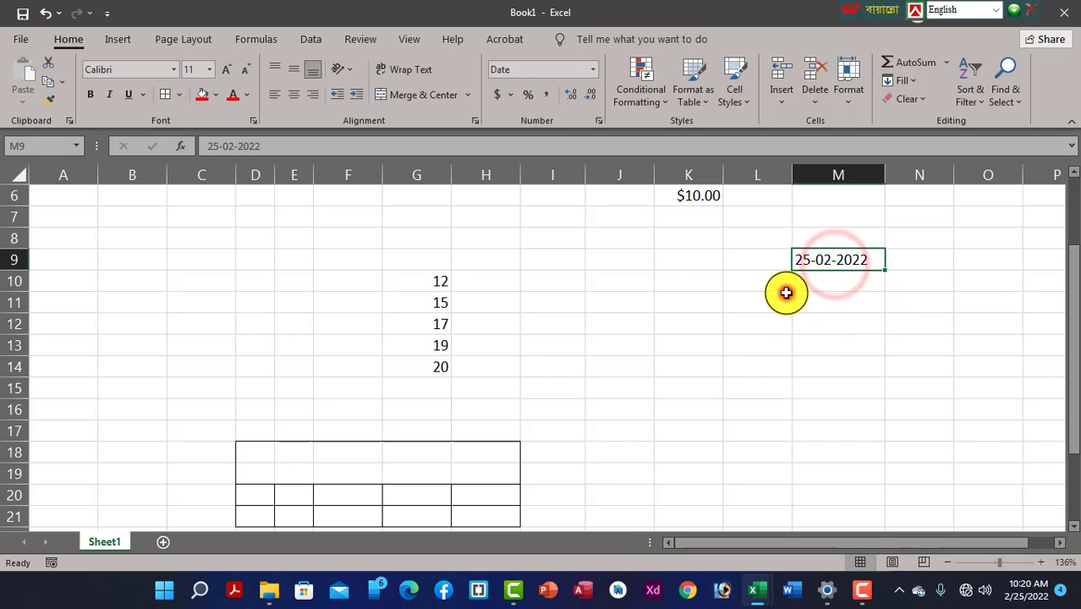
Apply the Long Date format to column L
{"action": "left_click", "coordinate": [785, 296]}
{"action": "left_click", "coordinate": [749, 173]}
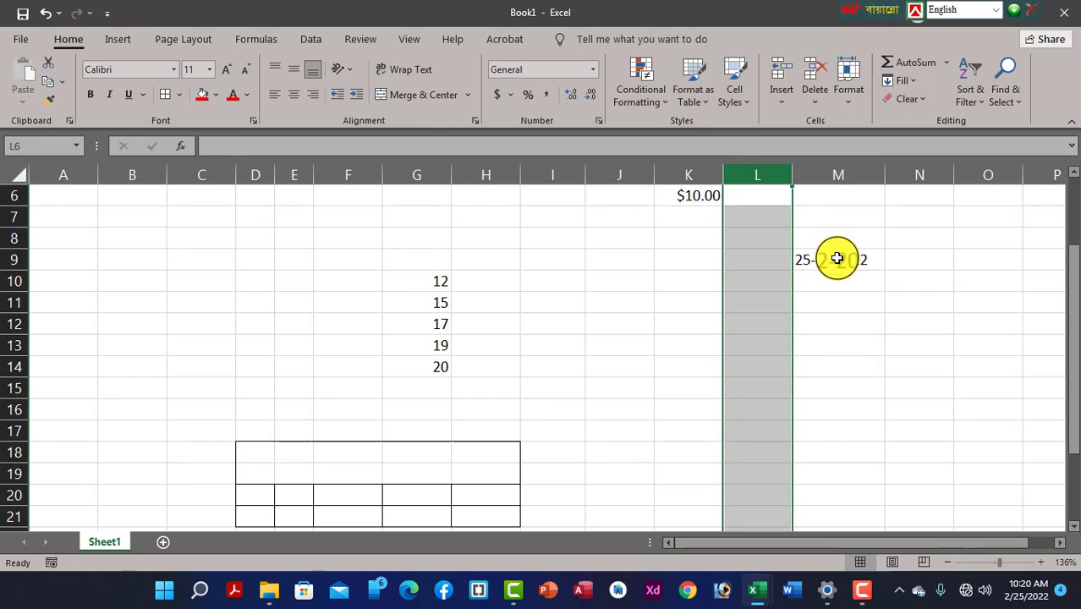
{"action": "left_click", "coordinate": [593, 71]}
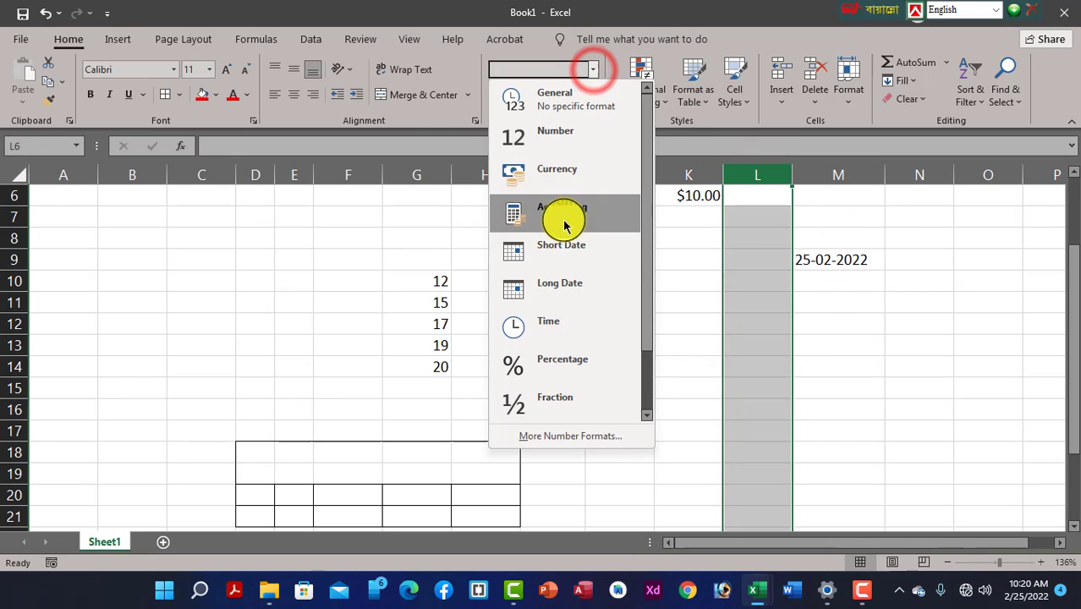
{"action": "left_click", "coordinate": [565, 285]}
{"action": "left_click", "coordinate": [758, 240]}
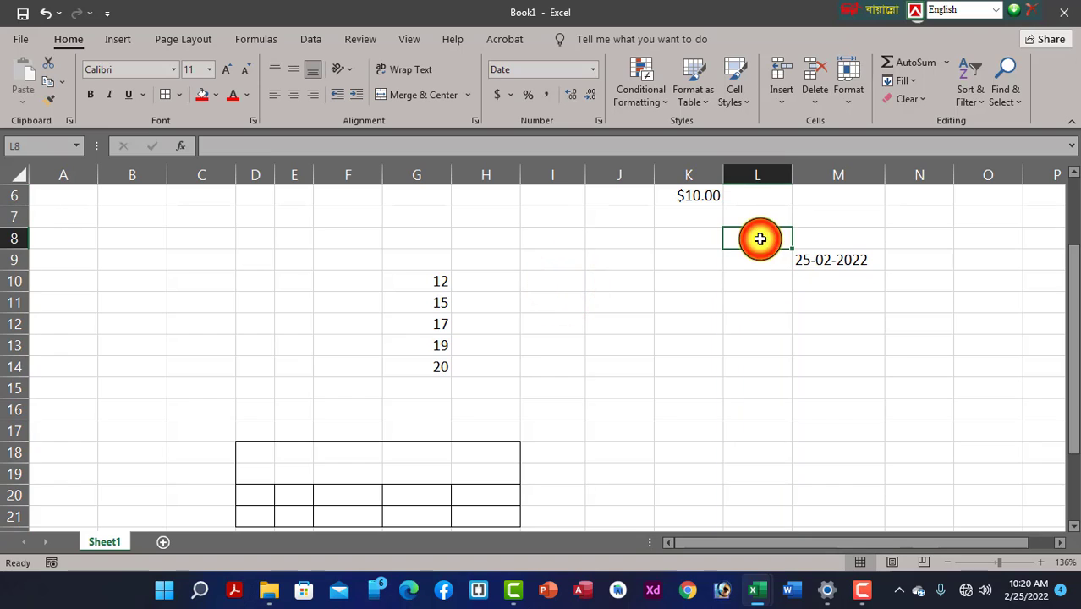
Enter 2/25/2022 in L7 so it shows Friday, February 25, 2022
{"action": "left_click", "coordinate": [752, 218]}
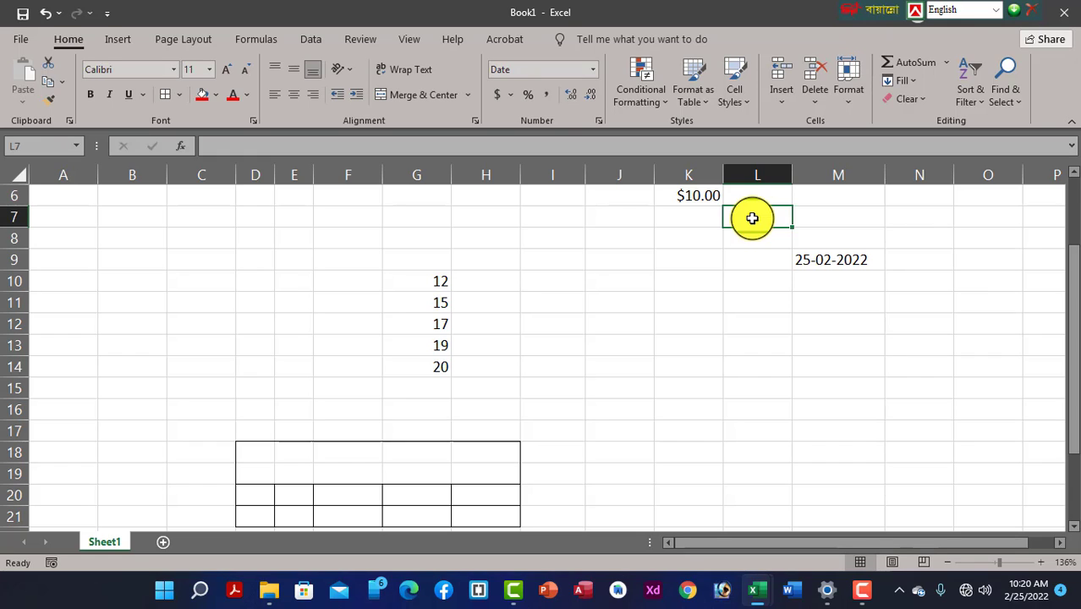
{"action": "type", "text": "02/25/202"}
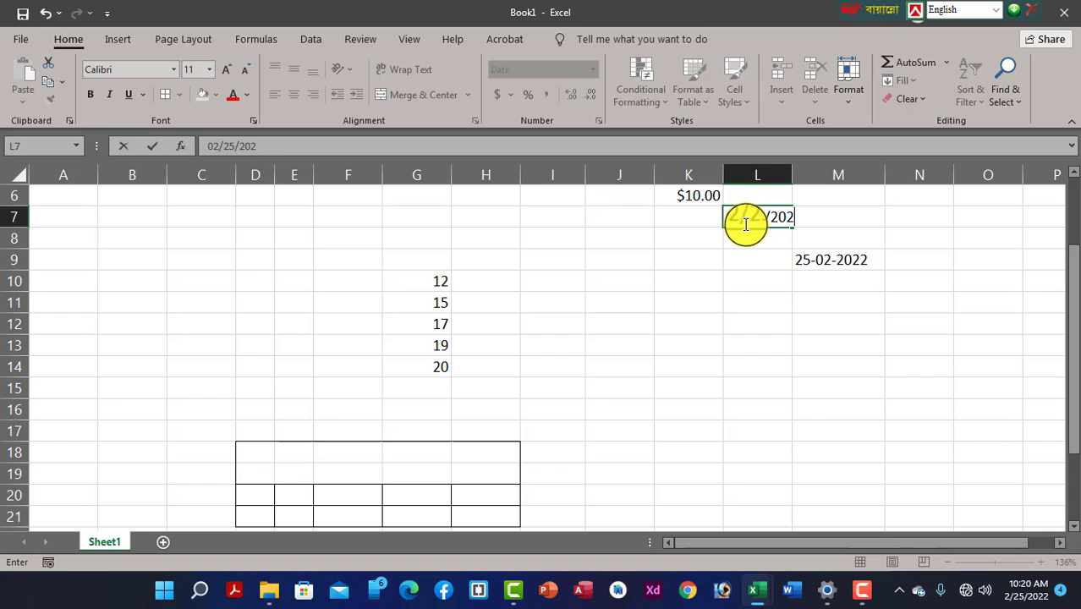
{"action": "type", "text": "2"}
{"action": "left_click", "coordinate": [746, 290]}
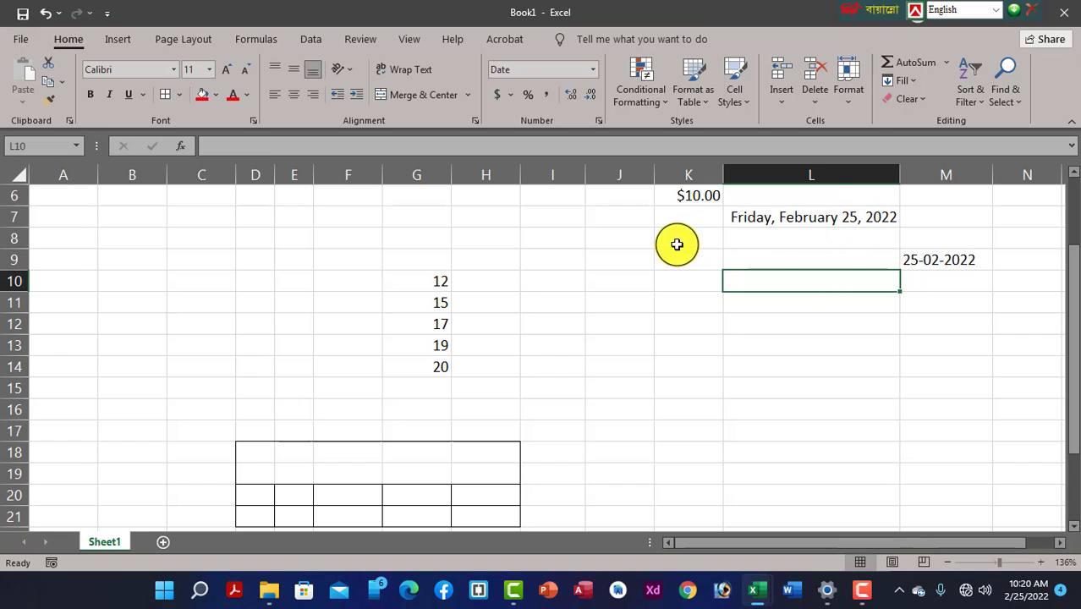
Edit the date in M9, typing 02 into it
{"action": "left_click", "coordinate": [932, 259]}
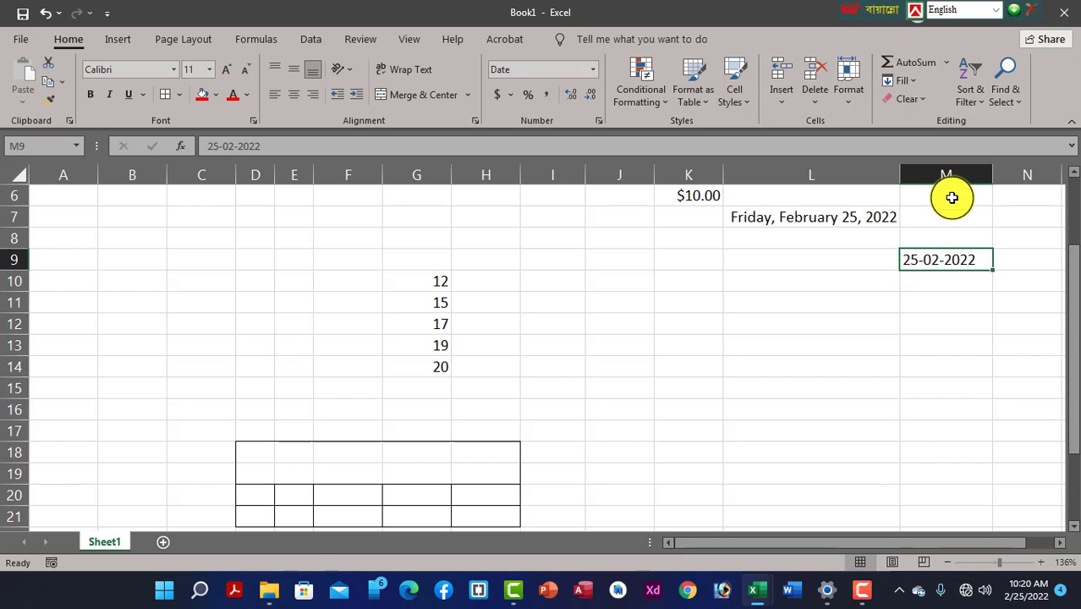
{"action": "type", "text": "02/25/"}
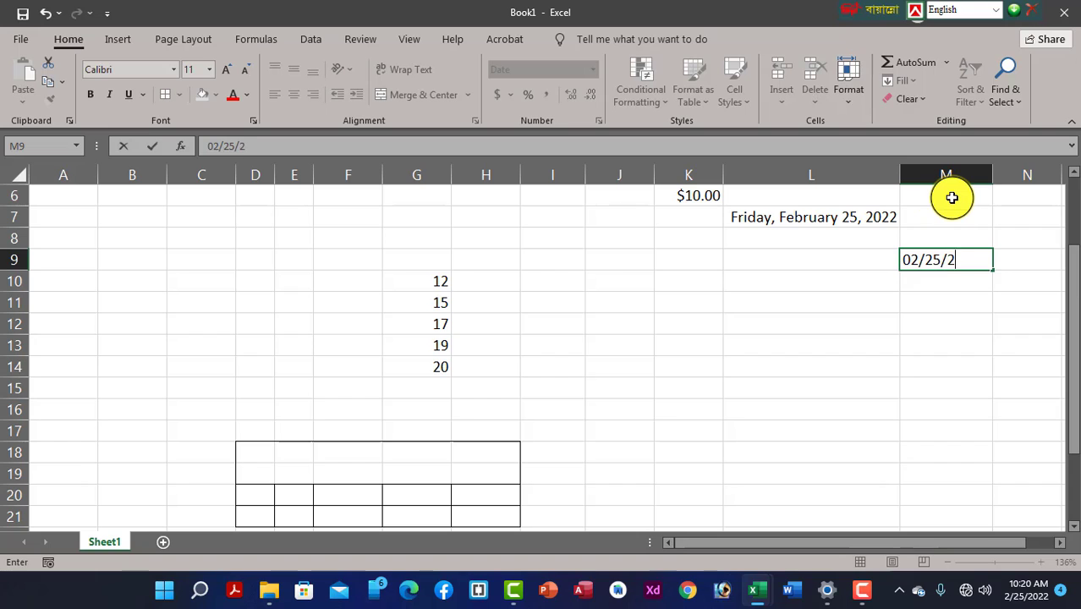
{"action": "left_click", "coordinate": [954, 385]}
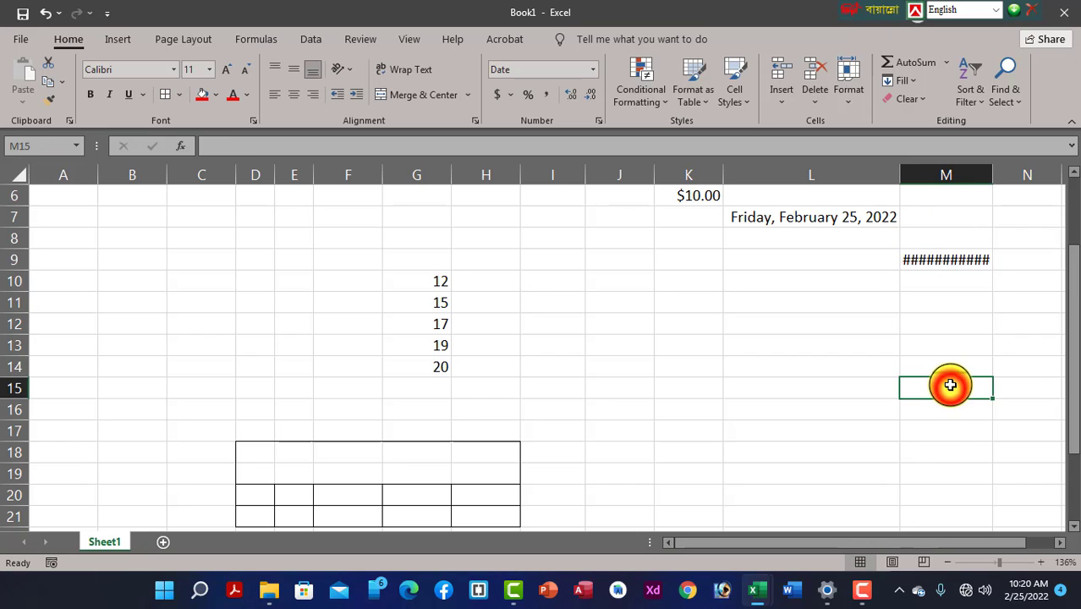
{"action": "left_click", "coordinate": [943, 275]}
{"action": "left_click", "coordinate": [945, 260]}
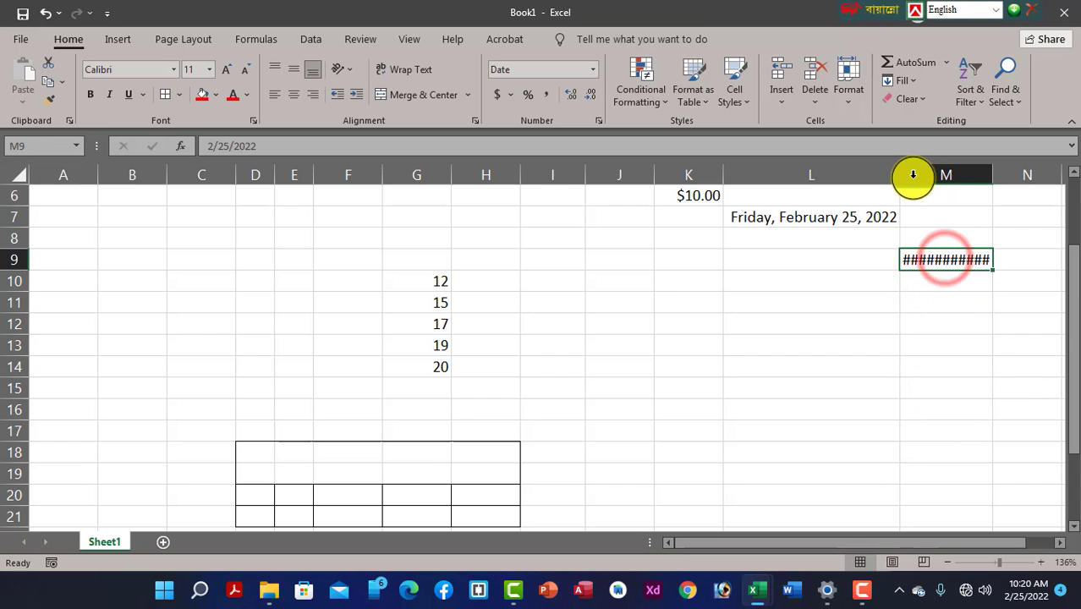
Narrow column L, widen column M and format column M as Short Date, showing 2/25/2022
{"action": "left_click_drag", "start_coordinate": [900, 174], "coordinate": [850, 176]}
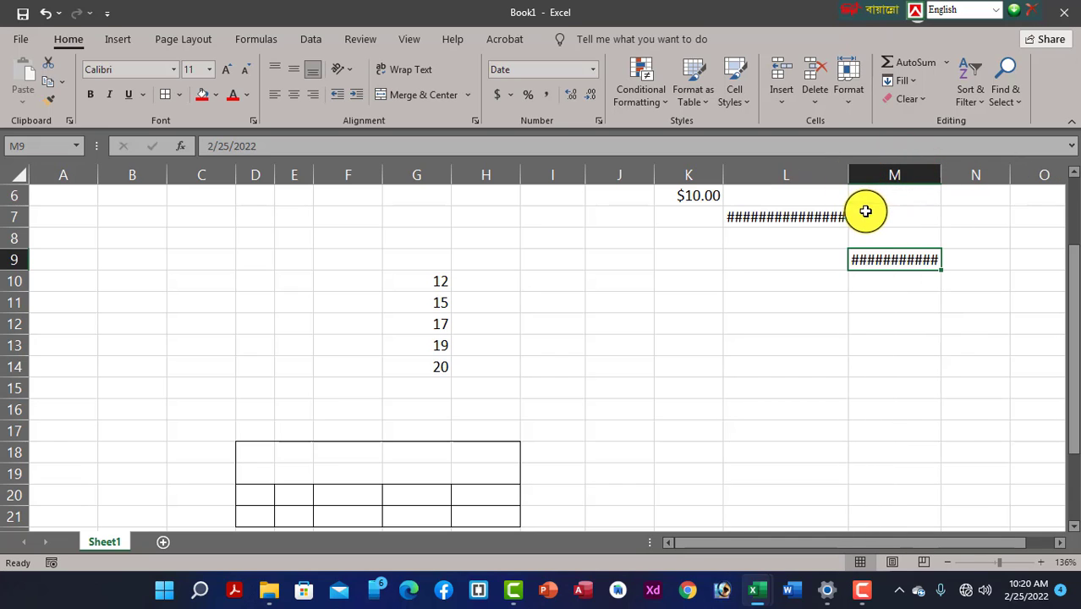
{"action": "left_click_drag", "start_coordinate": [941, 171], "coordinate": [1037, 180]}
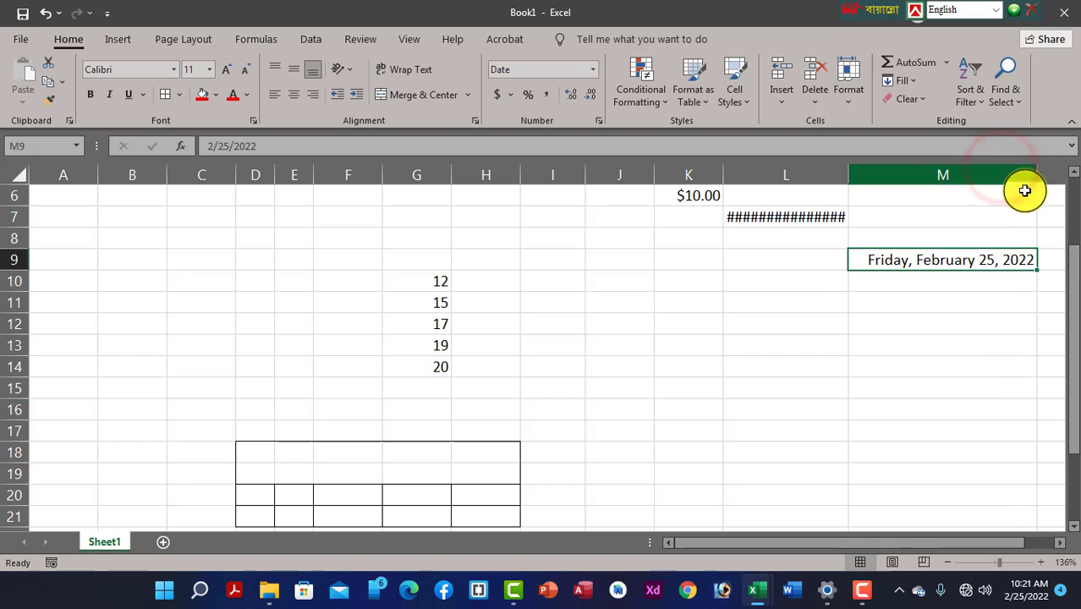
{"action": "left_click", "coordinate": [926, 175]}
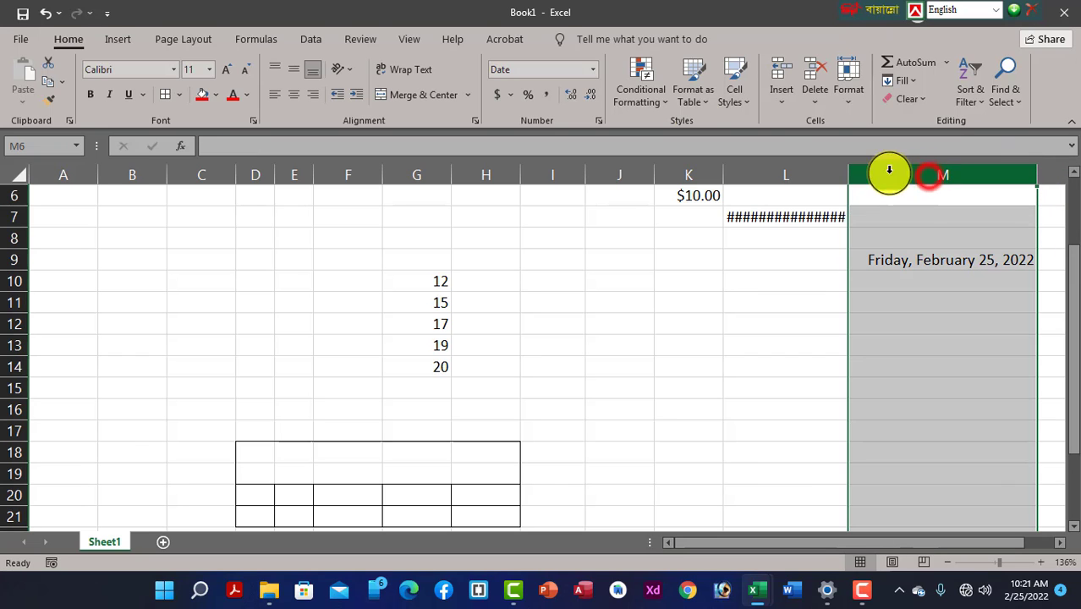
{"action": "left_click", "coordinate": [594, 69]}
{"action": "left_click", "coordinate": [563, 249]}
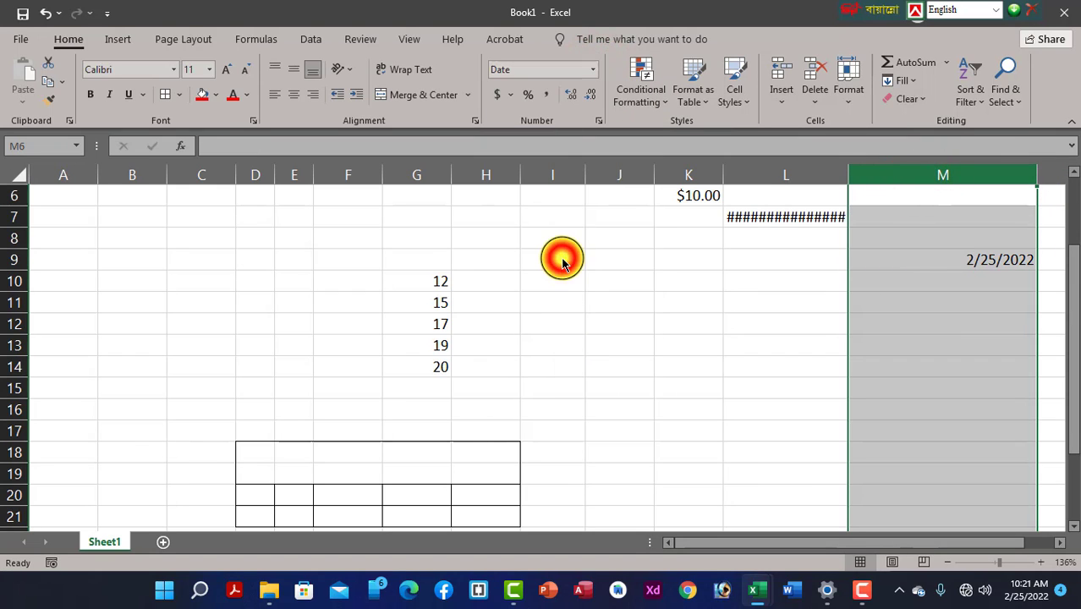
{"action": "left_click", "coordinate": [902, 302]}
{"action": "left_click", "coordinate": [983, 268]}
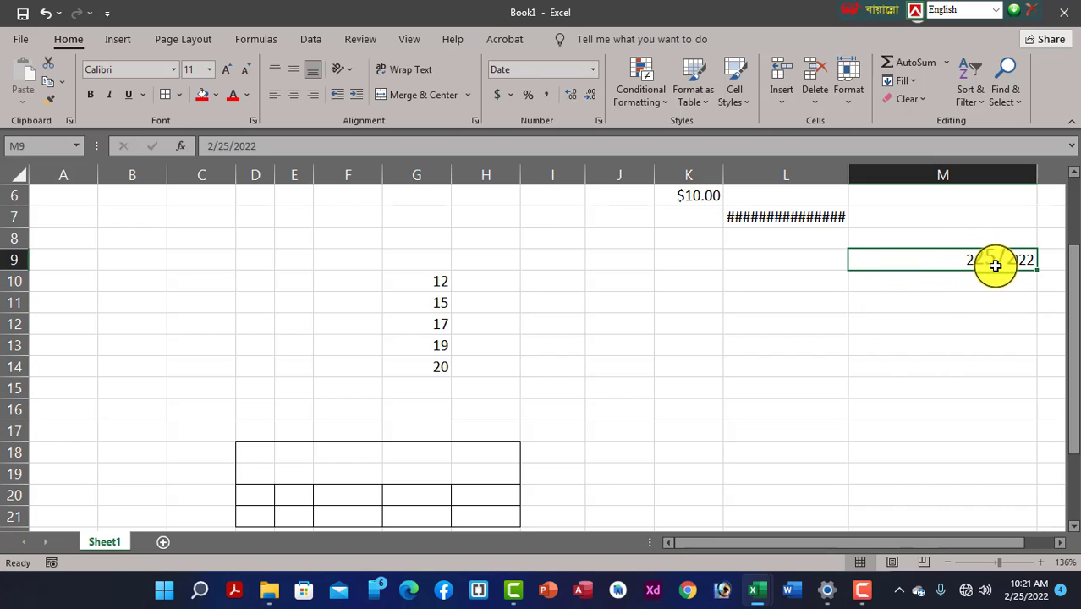
Widen column L so the full long date is visible
{"action": "left_click", "coordinate": [853, 327]}
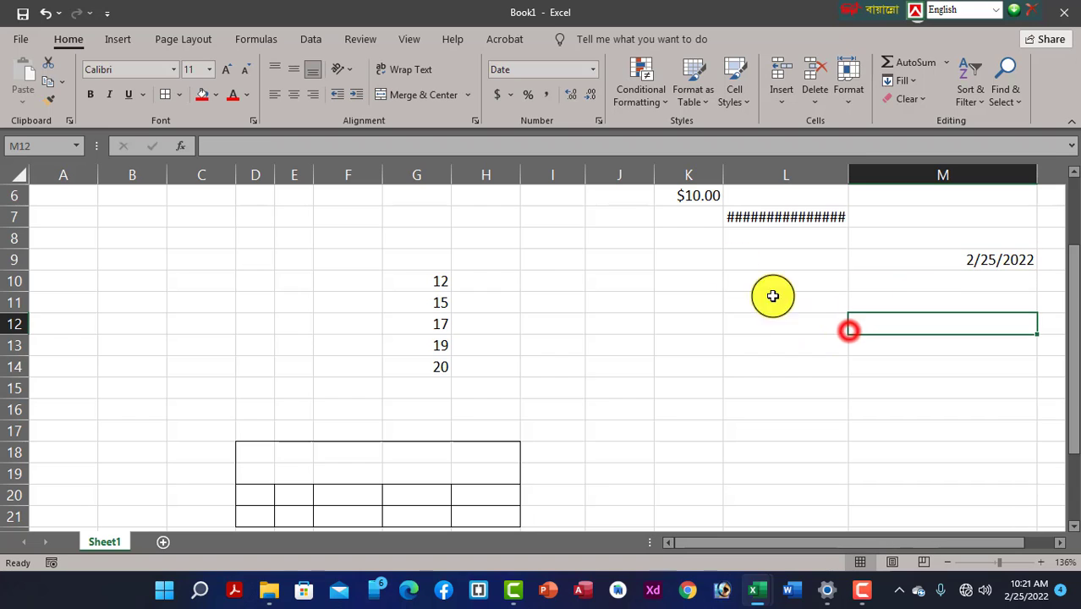
{"action": "left_click_drag", "start_coordinate": [849, 173], "coordinate": [920, 180]}
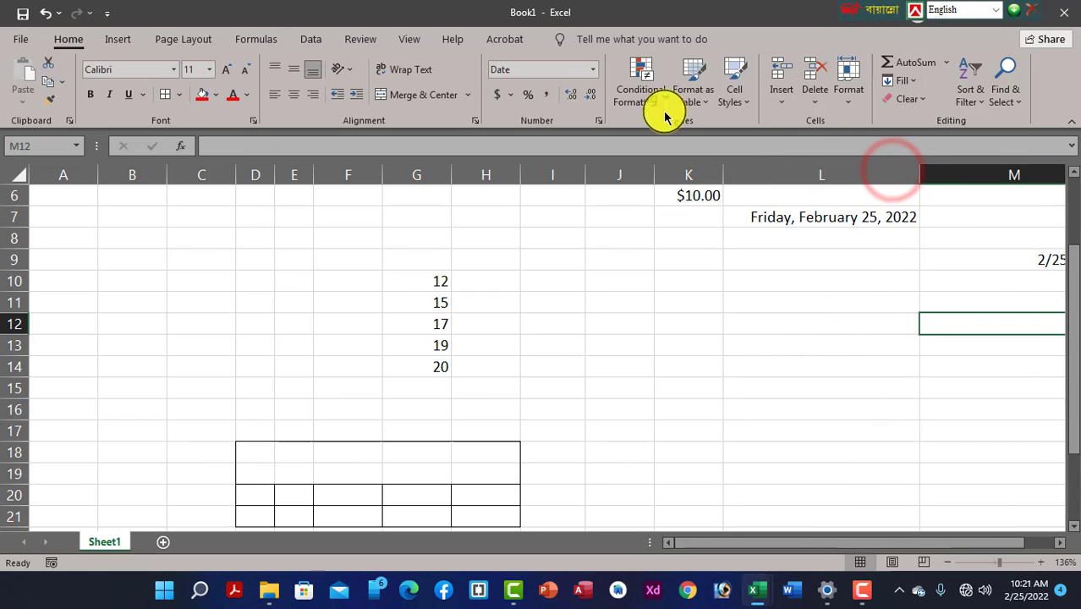
{"action": "left_click", "coordinate": [593, 71]}
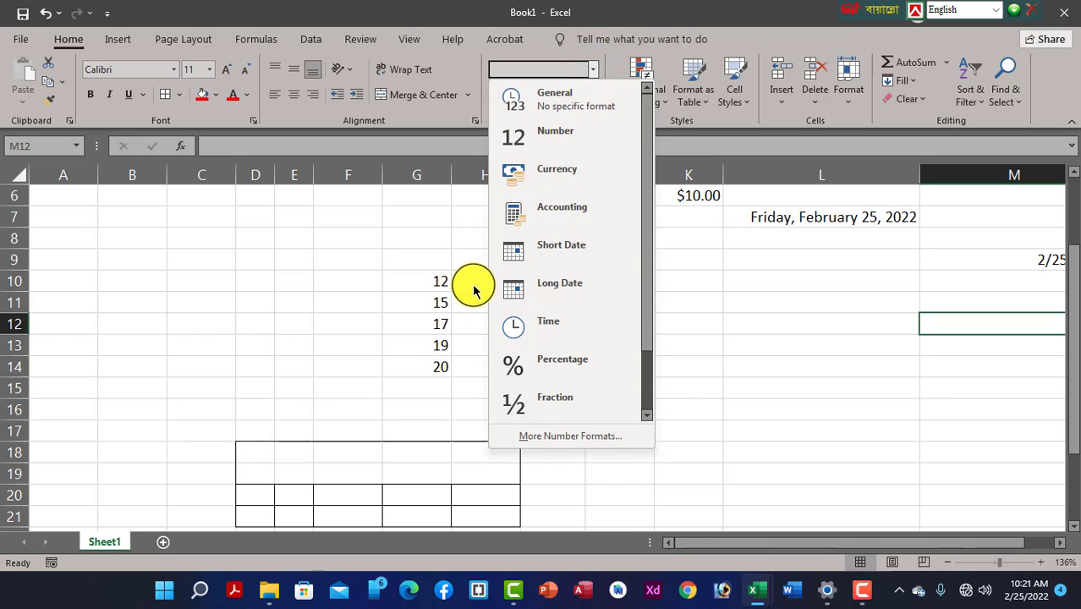
{"action": "left_click", "coordinate": [572, 290]}
Apply the Time format to the values in G10:G14
{"action": "left_click_drag", "start_coordinate": [406, 277], "coordinate": [435, 362]}
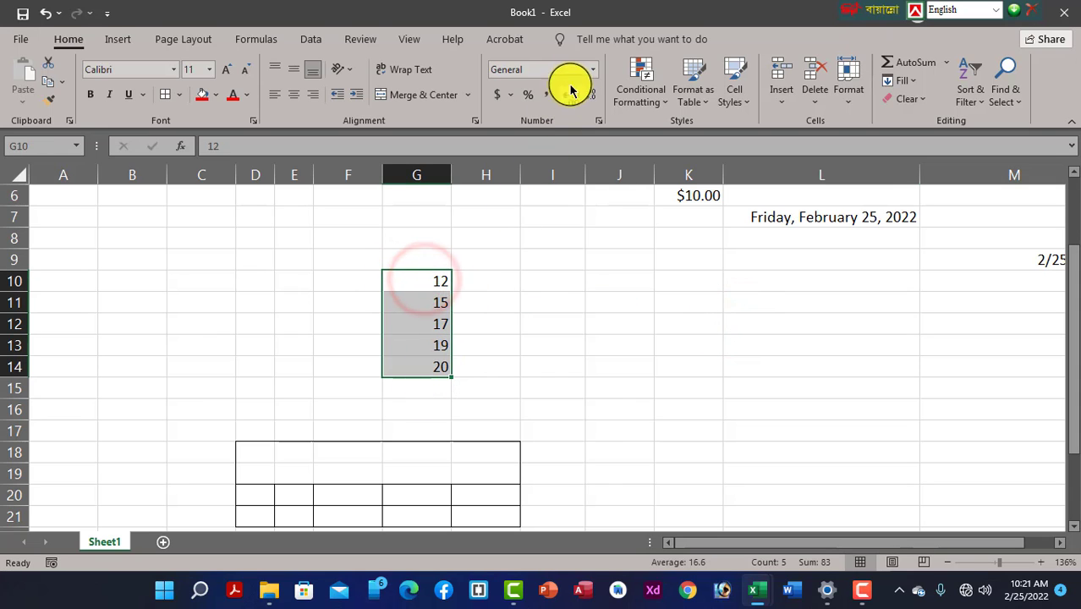
{"action": "left_click", "coordinate": [593, 70]}
{"action": "left_click", "coordinate": [558, 327]}
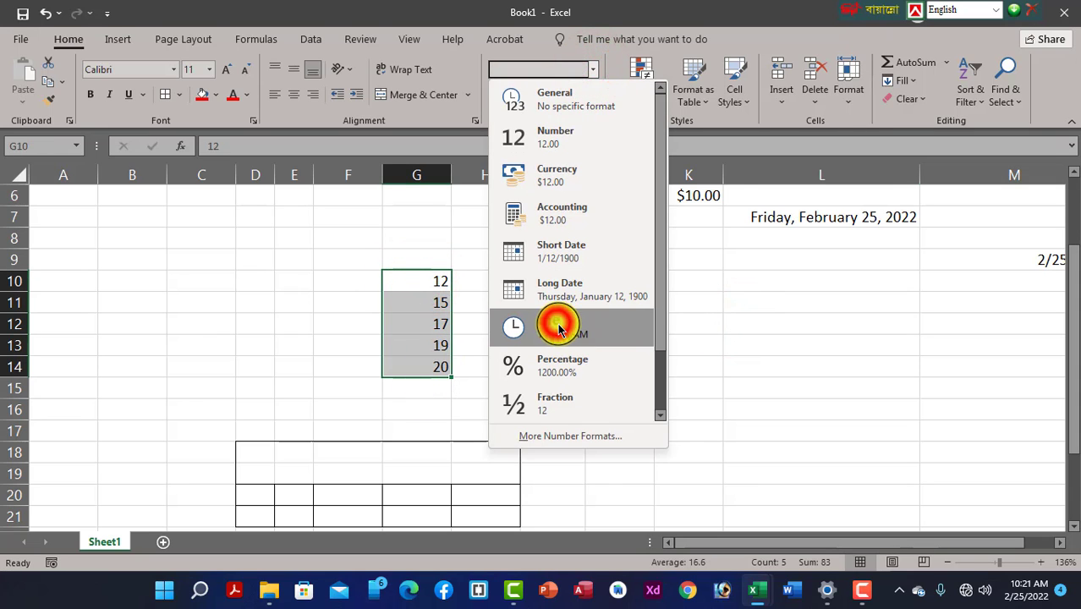
{"action": "left_click", "coordinate": [457, 350]}
{"action": "left_click_drag", "start_coordinate": [419, 288], "coordinate": [421, 366]}
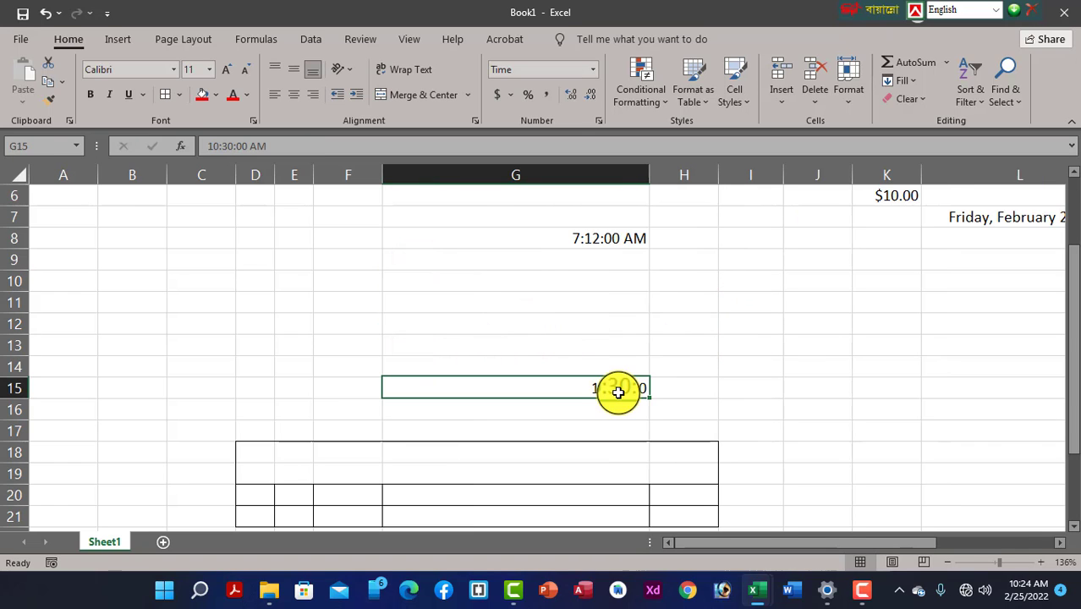
Give the cells the 1:30:55 PM time type in Format Cells
{"action": "left_click", "coordinate": [598, 122]}
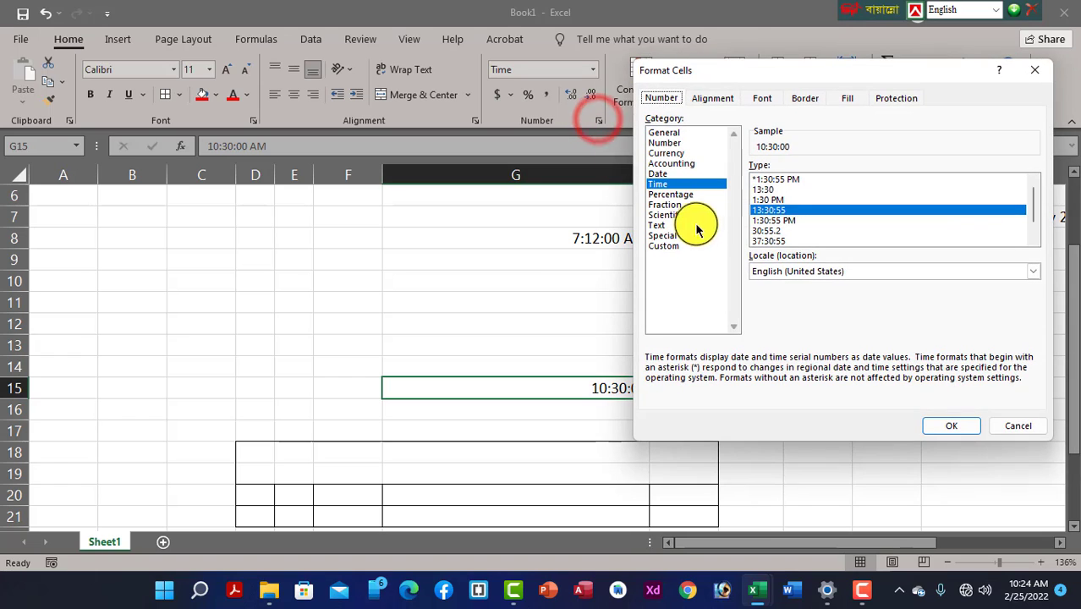
{"action": "left_click", "coordinate": [768, 221]}
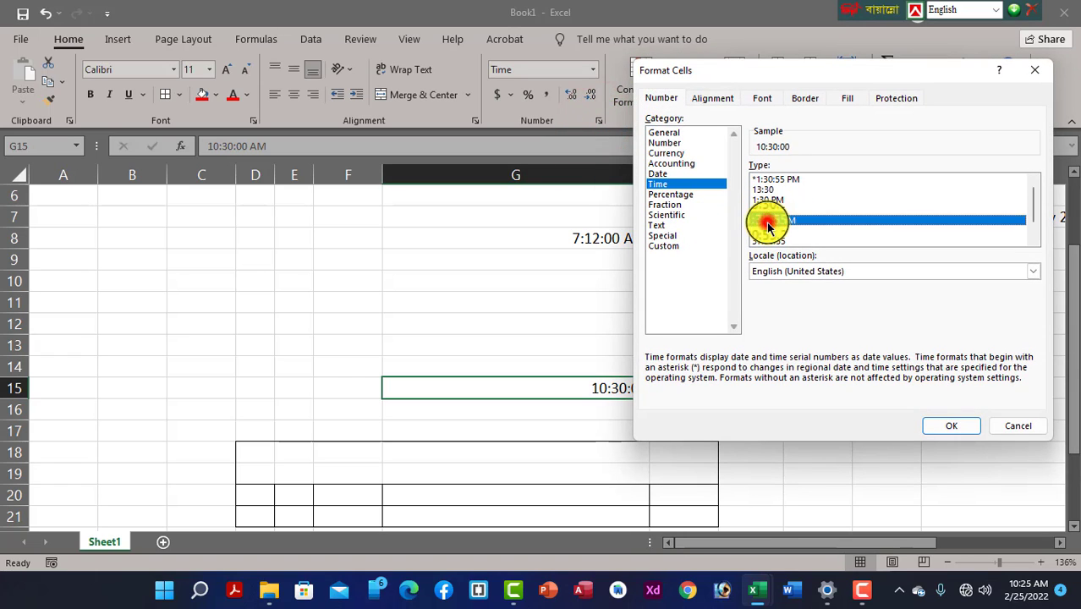
{"action": "left_click", "coordinate": [947, 425]}
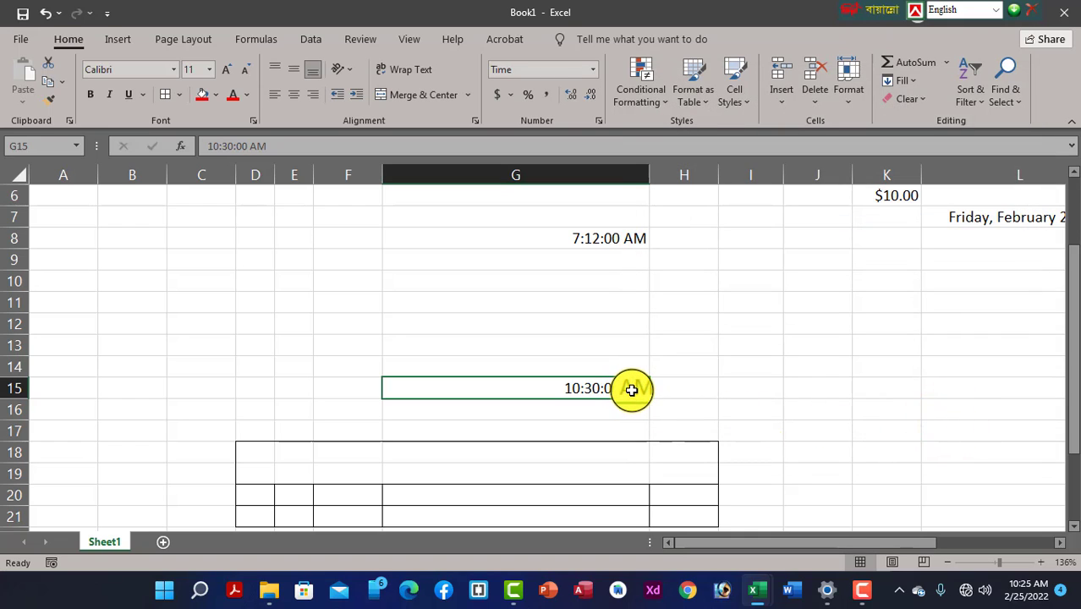
Edit the time in G15 to read 1:30:00 PM
{"action": "double_click", "coordinate": [578, 388]}
{"action": "key", "text": "Delete"}
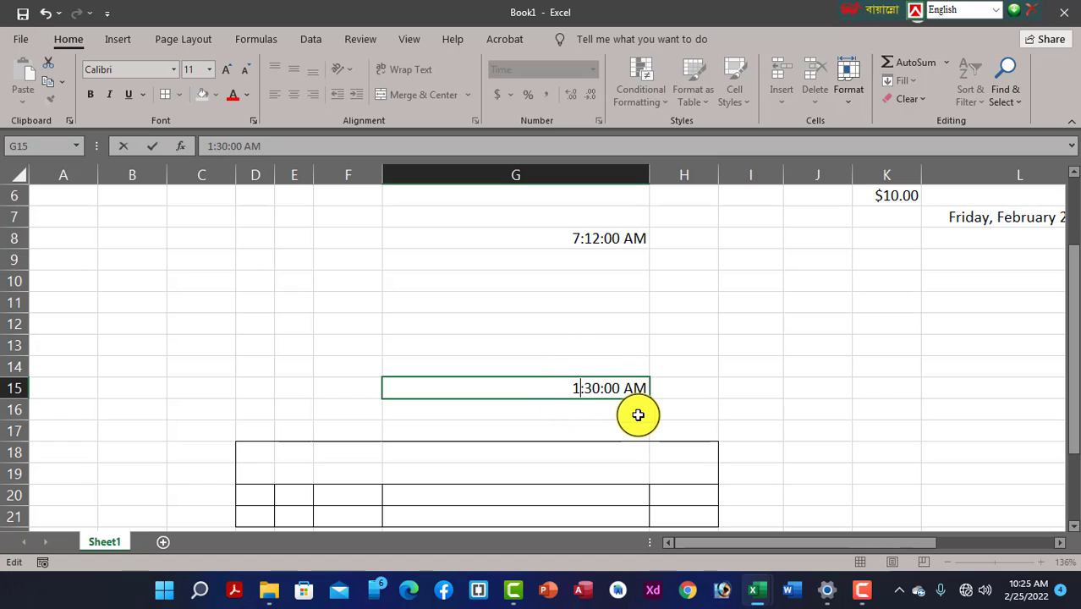
{"action": "left_click", "coordinate": [542, 411]}
{"action": "double_click", "coordinate": [623, 388]}
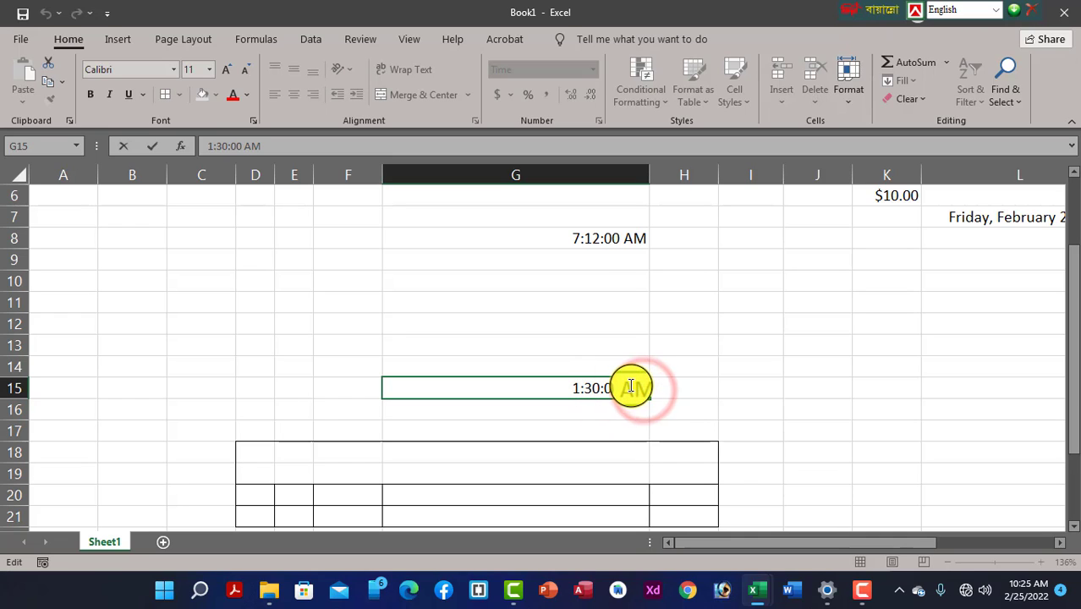
{"action": "key", "text": "BackSpace"}
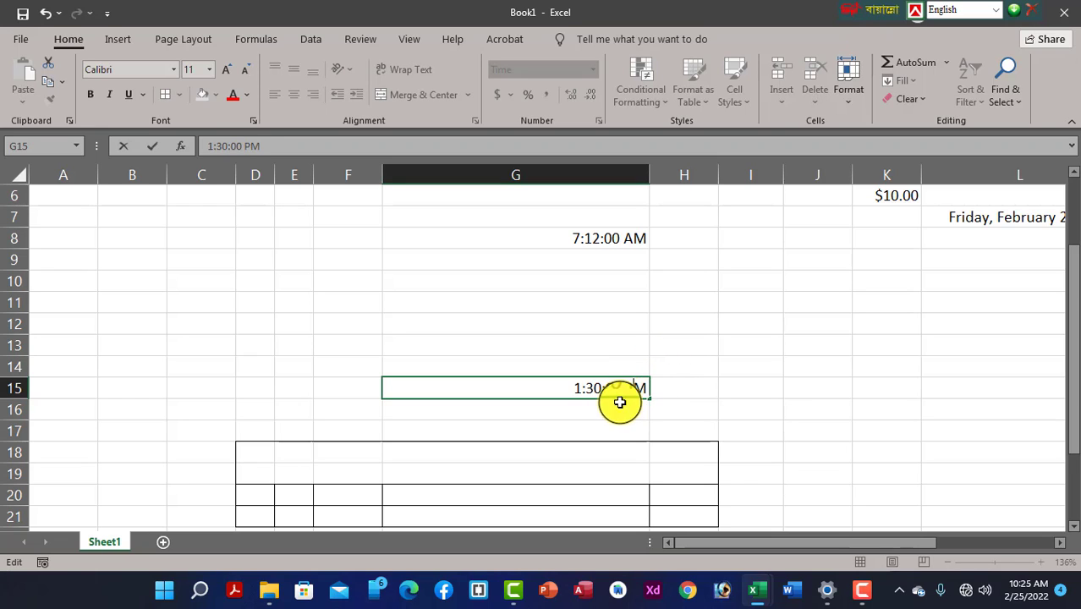
{"action": "left_click", "coordinate": [617, 403]}
{"action": "left_click", "coordinate": [615, 390]}
{"action": "left_click", "coordinate": [615, 390]}
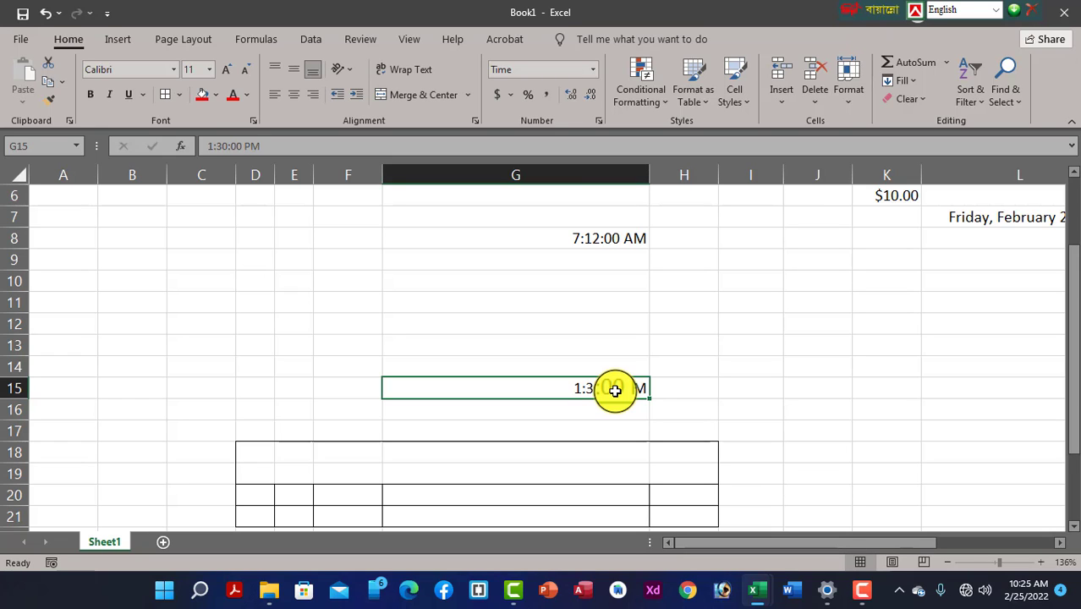
Review the Number and Currency settings in Format Cells, then close without applying
{"action": "left_click", "coordinate": [594, 71]}
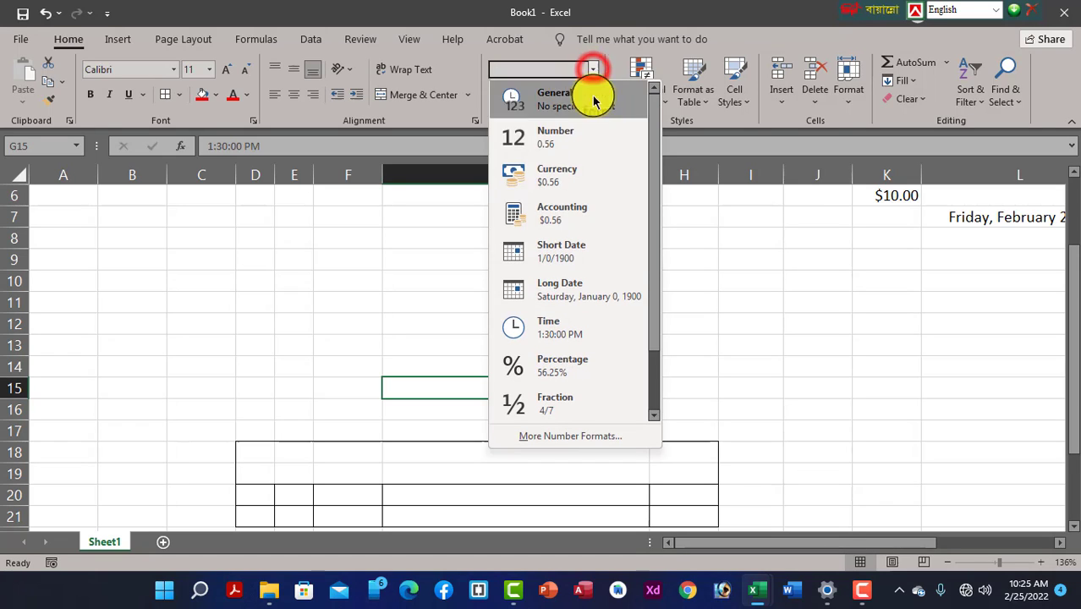
{"action": "left_click", "coordinate": [549, 436]}
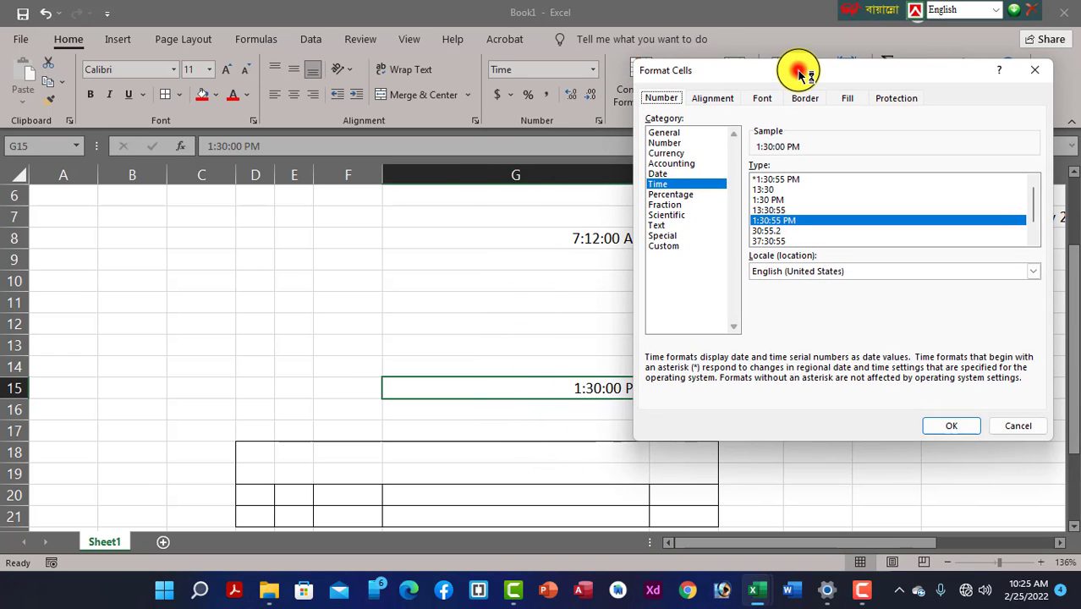
{"action": "left_click_drag", "start_coordinate": [800, 74], "coordinate": [236, 47]}
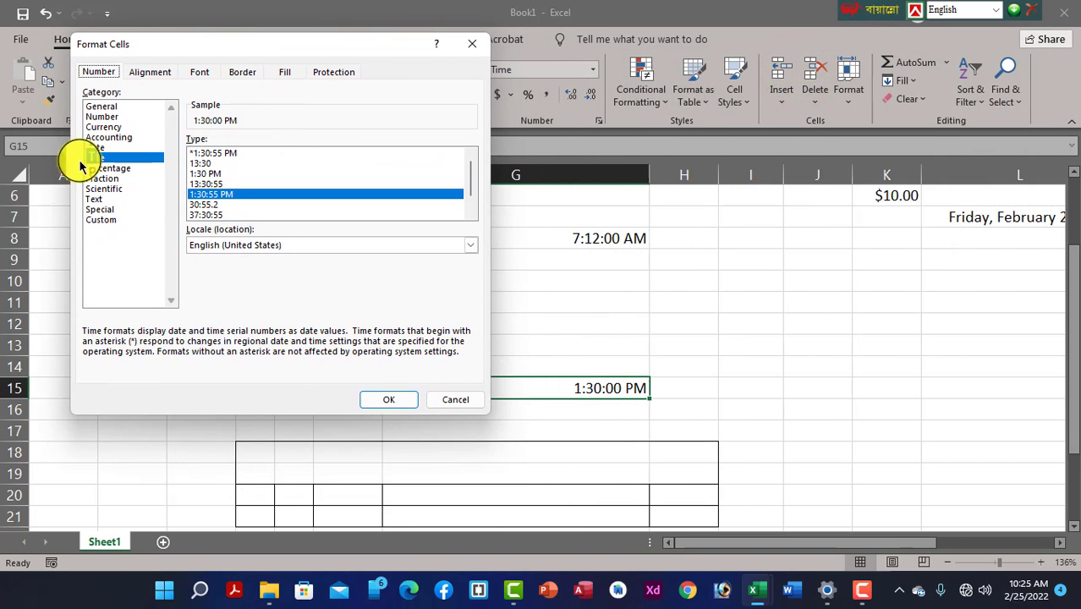
{"action": "left_click", "coordinate": [93, 116]}
{"action": "left_click", "coordinate": [101, 127]}
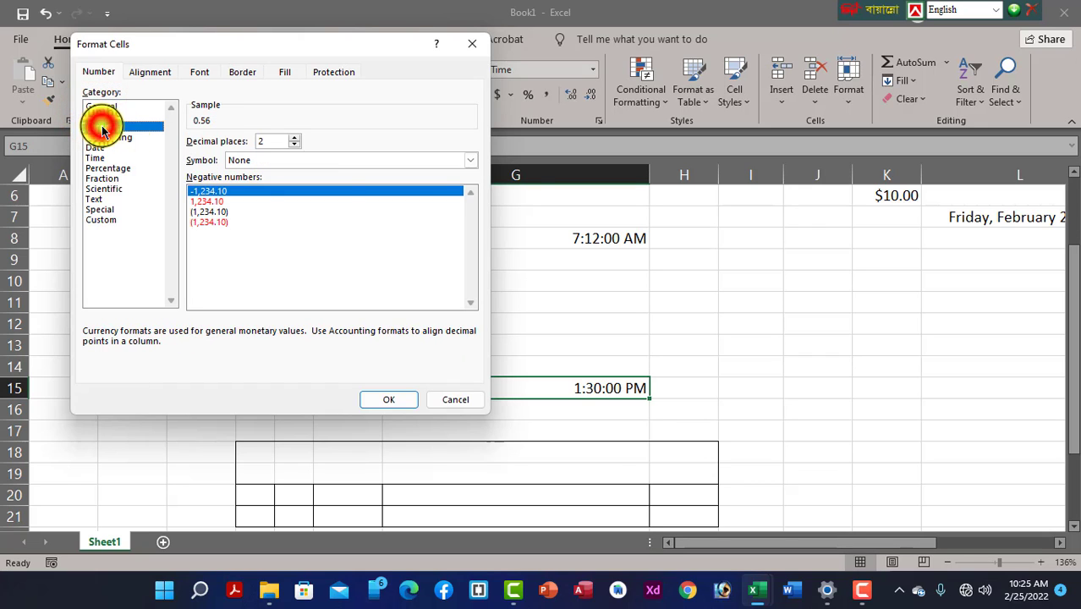
{"action": "left_click", "coordinate": [477, 44]}
Enter 10 in cell I9 and format it as Number, showing 10.00
{"action": "left_click", "coordinate": [754, 264]}
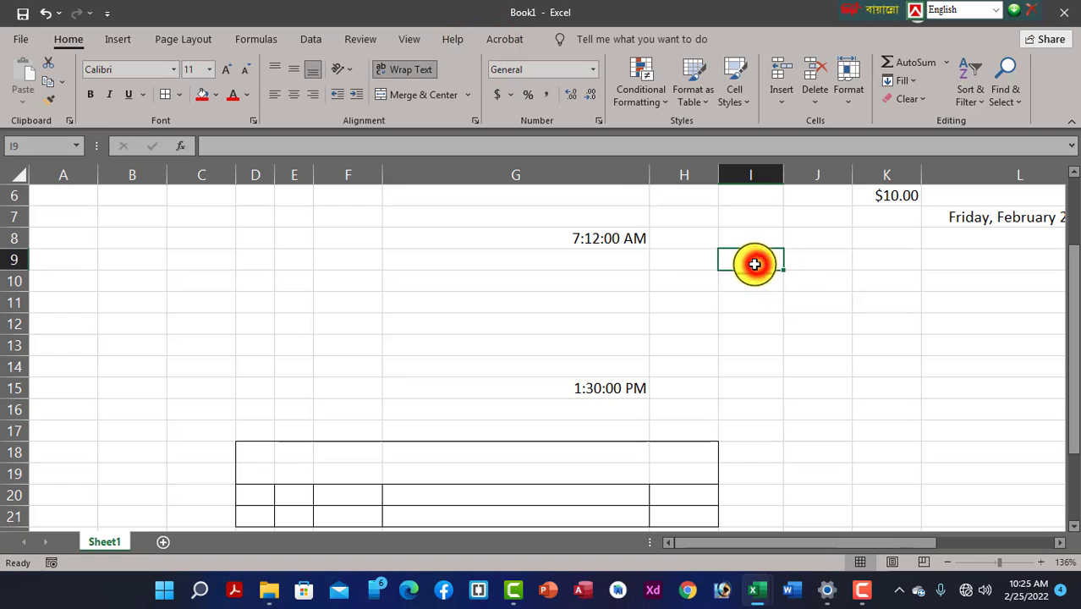
{"action": "type", "text": "10"}
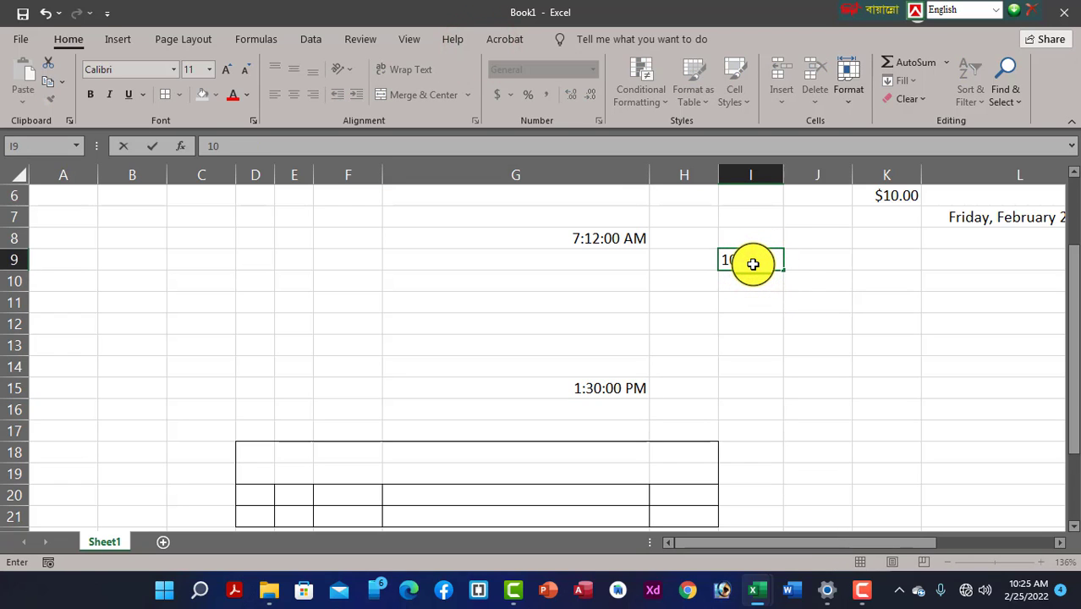
{"action": "key", "text": "Return"}
{"action": "left_click", "coordinate": [751, 261]}
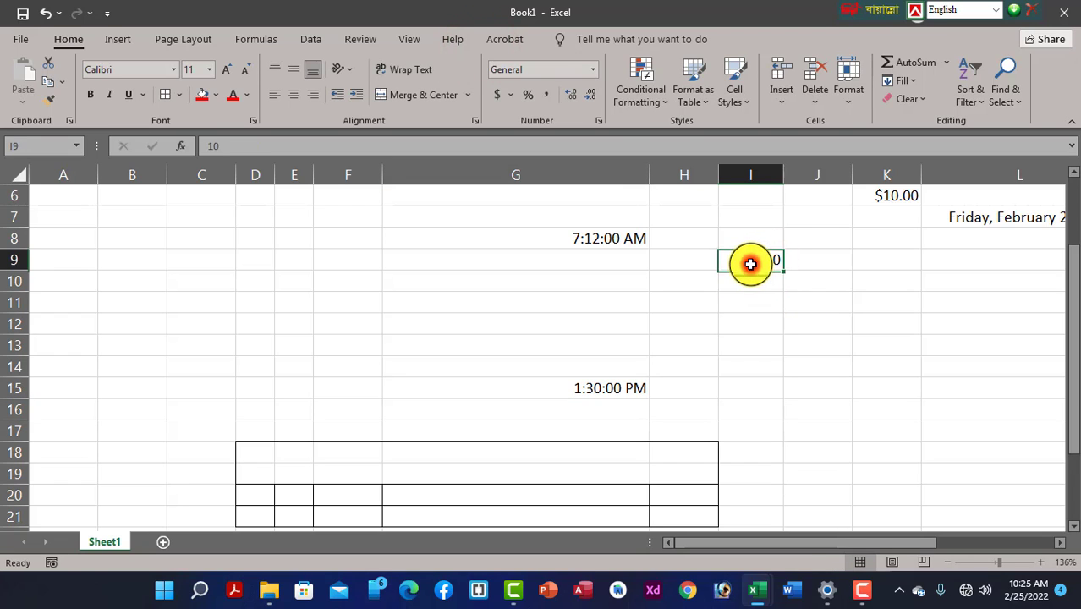
{"action": "left_click", "coordinate": [591, 75]}
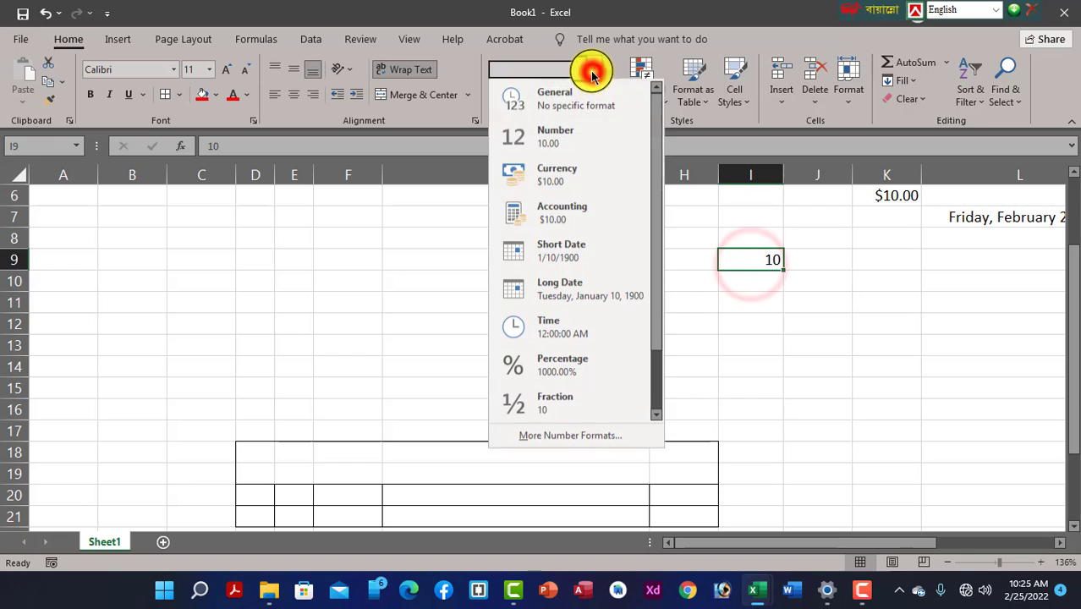
{"action": "left_click", "coordinate": [559, 140]}
Reselect I9 and bring up its full Format Cells number settings, then close them
{"action": "left_click", "coordinate": [720, 370]}
{"action": "left_click", "coordinate": [752, 262]}
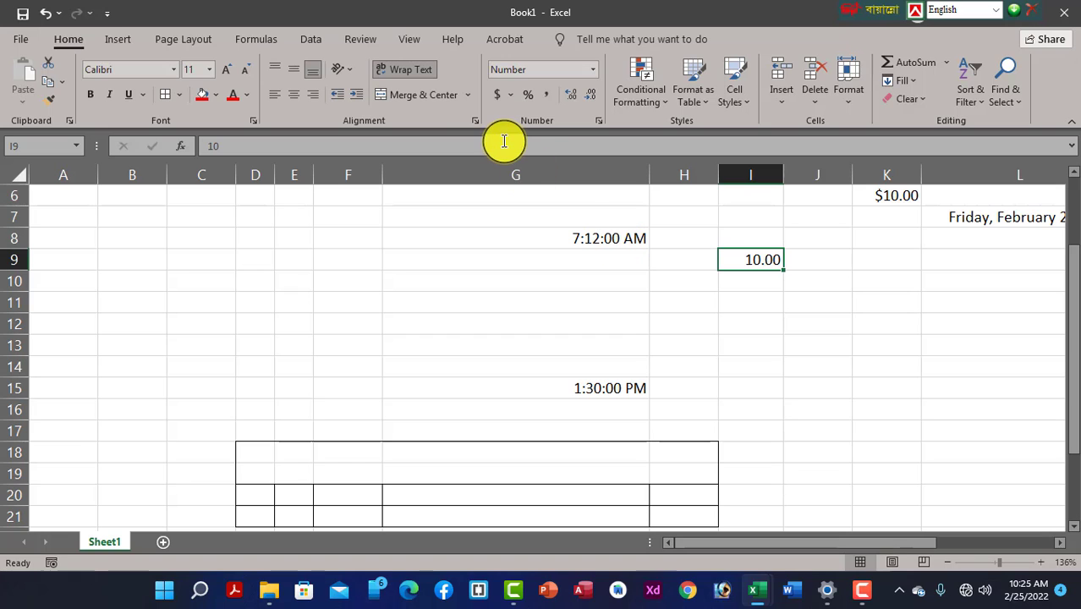
{"action": "left_click", "coordinate": [598, 120]}
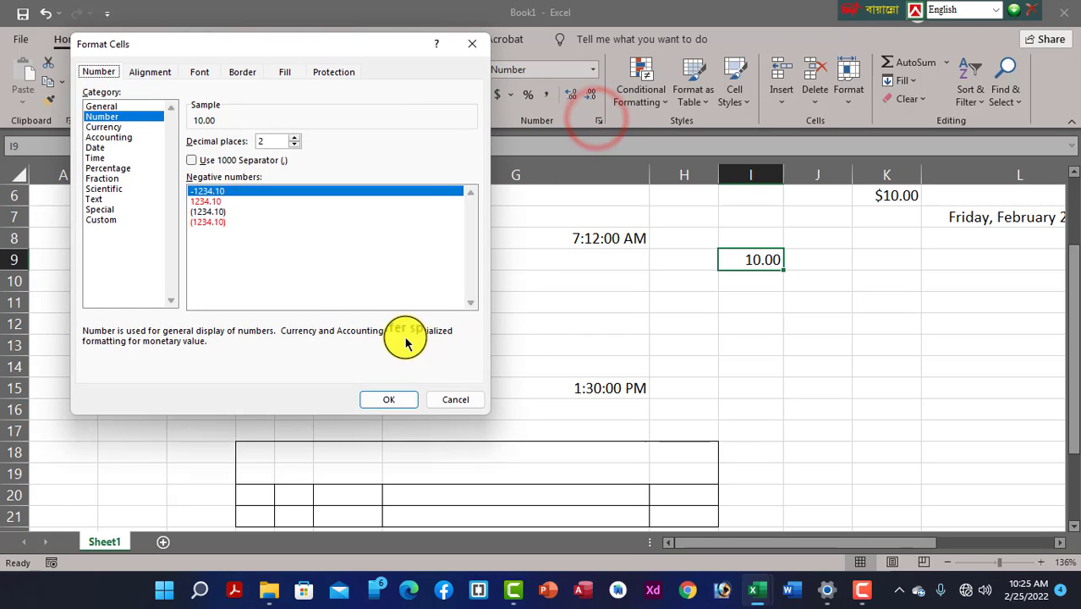
{"action": "left_click", "coordinate": [472, 44]}
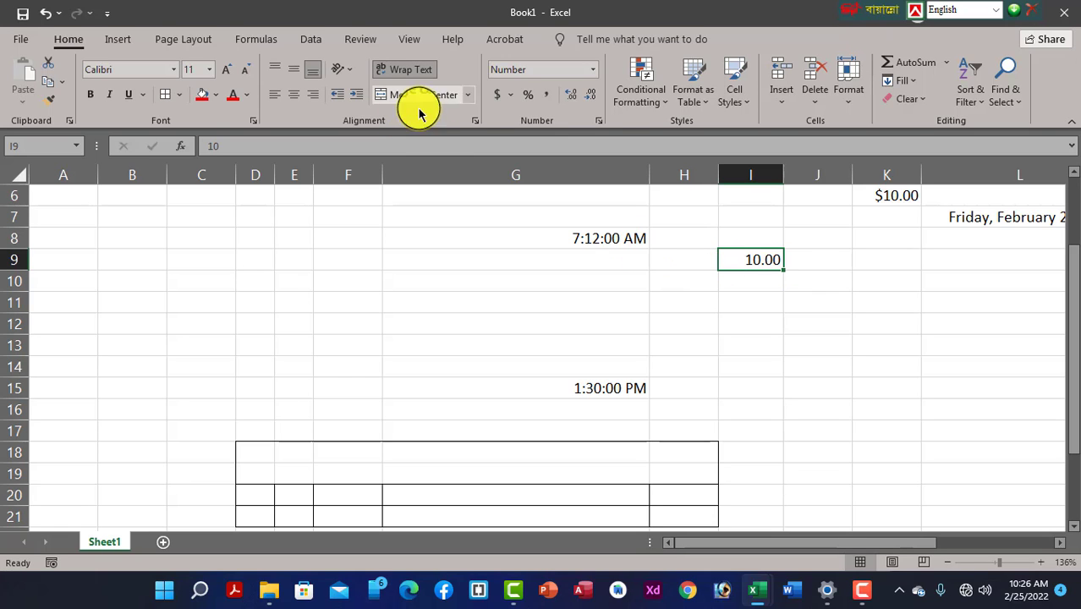
Set I9's Number format to 5 decimal places so it shows 10.00000
{"action": "left_click", "coordinate": [600, 119]}
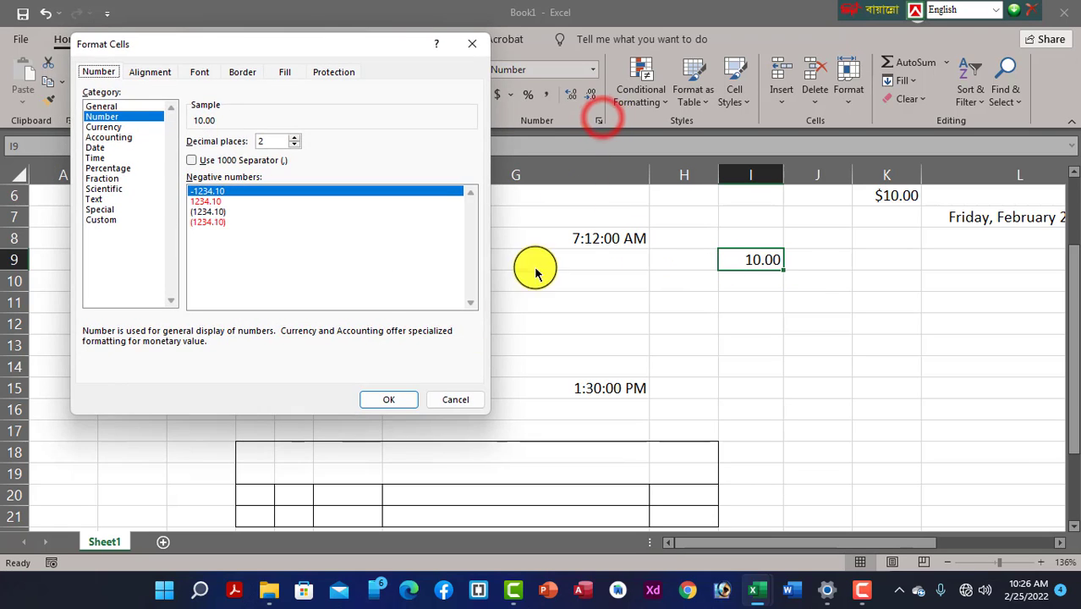
{"action": "left_click_drag", "start_coordinate": [269, 49], "coordinate": [481, 72]}
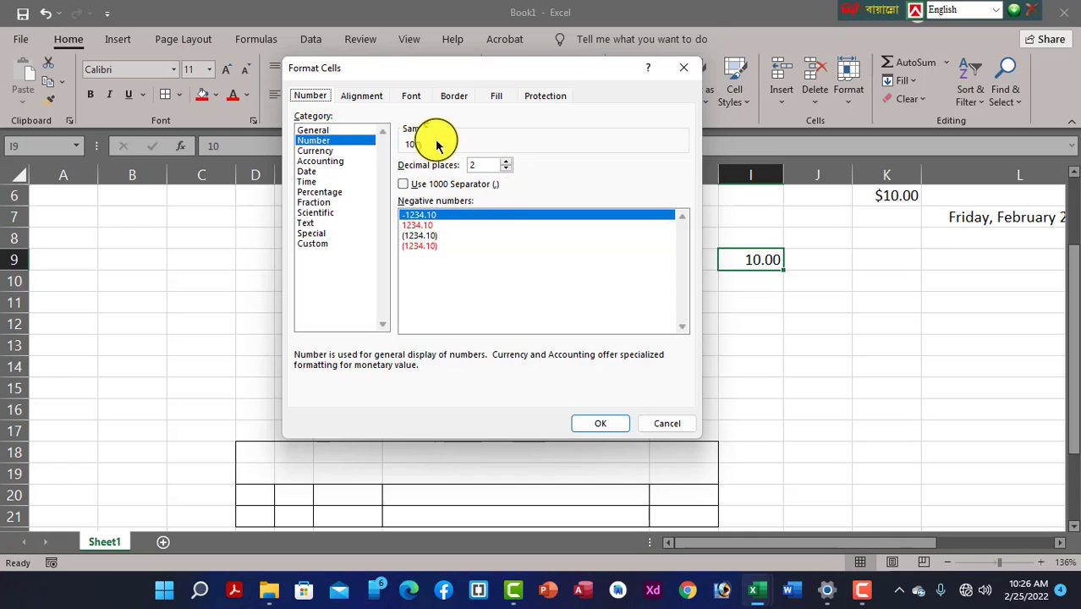
{"action": "left_click", "coordinate": [505, 160]}
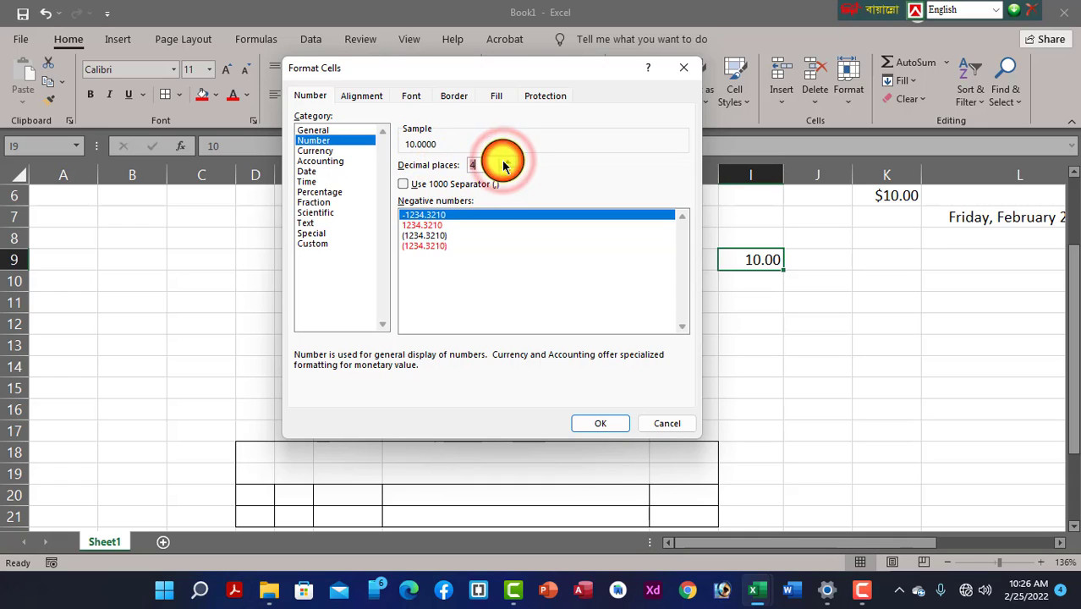
{"action": "left_click", "coordinate": [505, 161]}
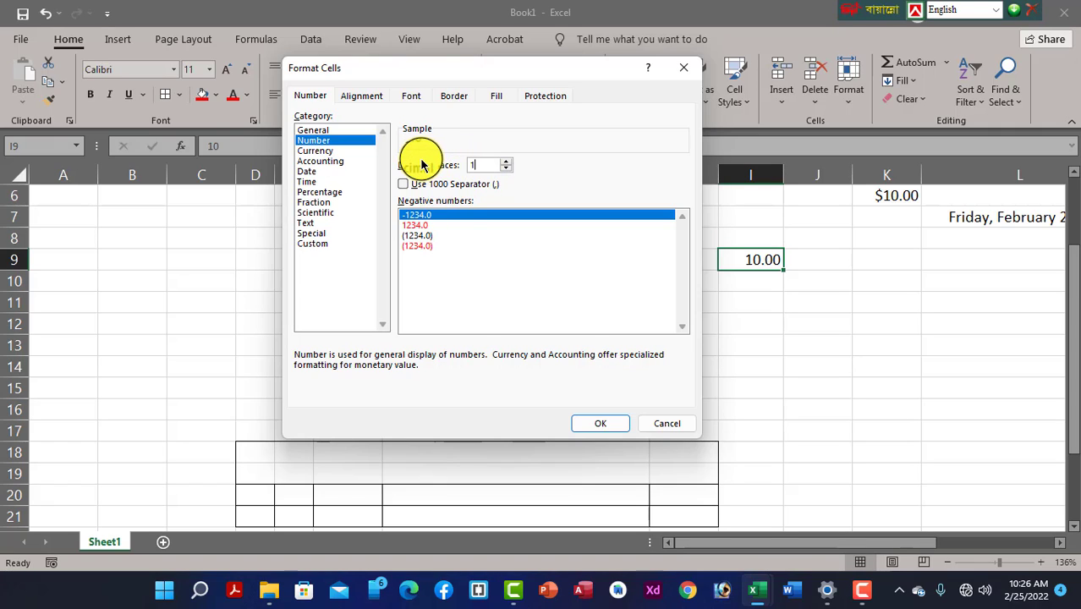
{"action": "type", "text": "1"}
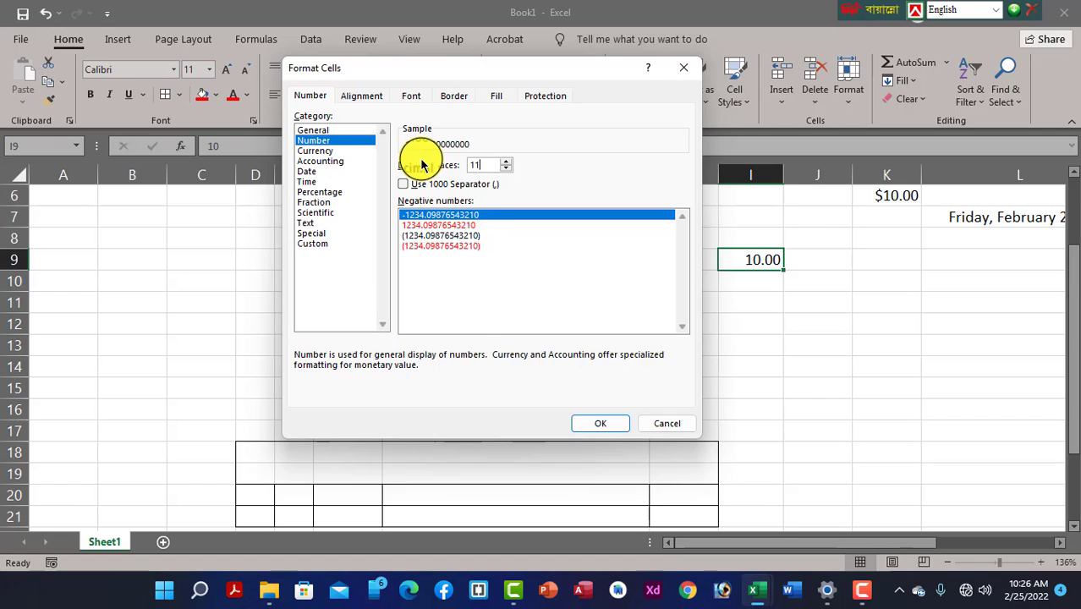
{"action": "key", "text": "BackSpace"}
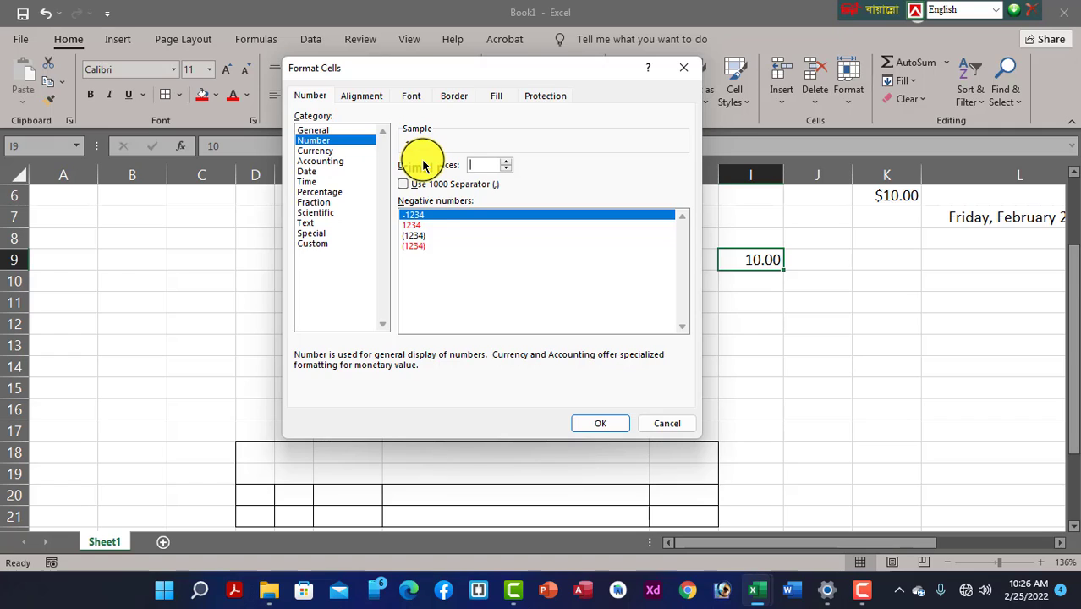
{"action": "type", "text": "50"}
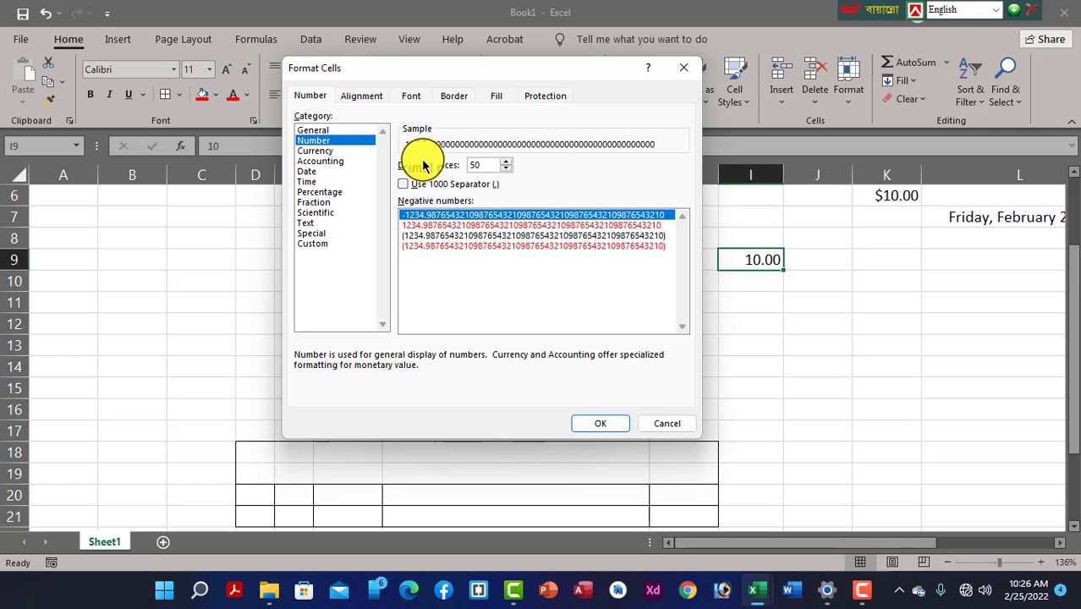
{"action": "key", "text": "BackSpace"}
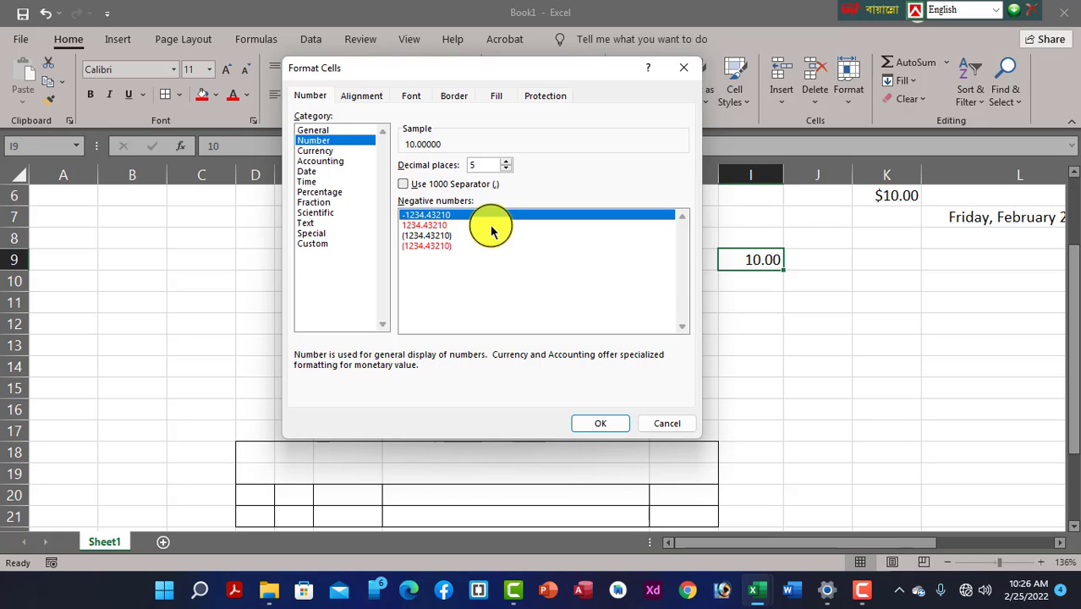
{"action": "left_click", "coordinate": [598, 426]}
{"action": "left_click", "coordinate": [598, 426]}
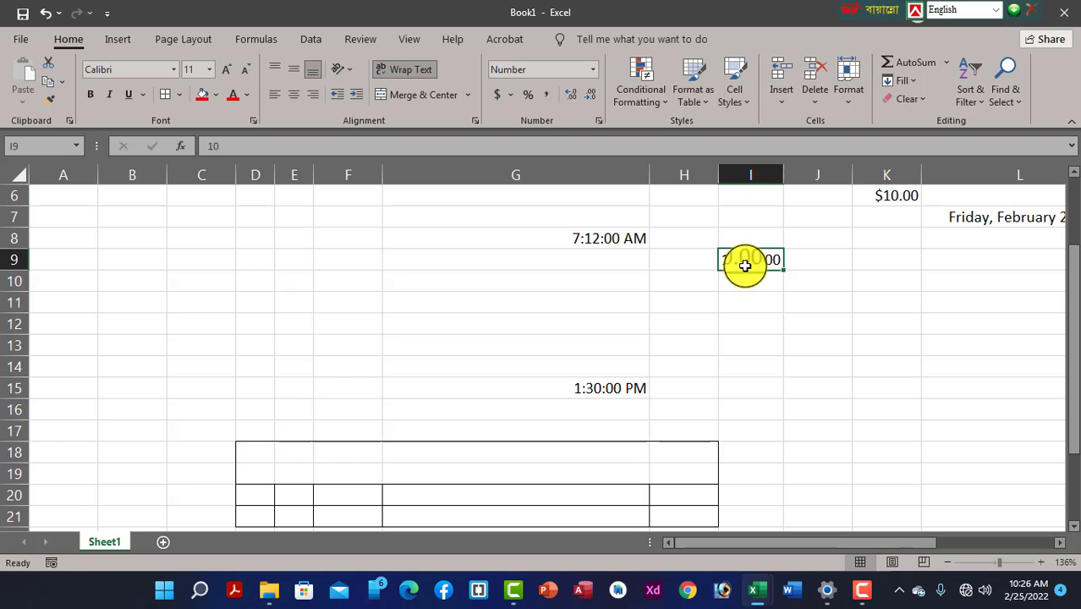
Format I9 as Accounting with the Bangla (Bangladesh) taka symbol via More Number Formats
{"action": "left_click", "coordinate": [594, 74]}
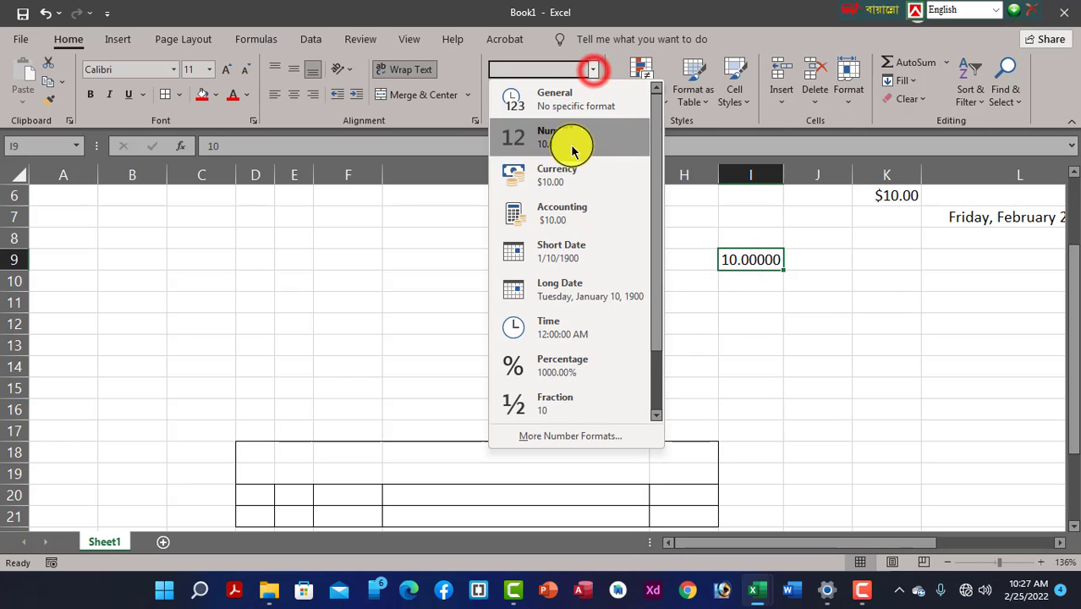
{"action": "left_click", "coordinate": [591, 432]}
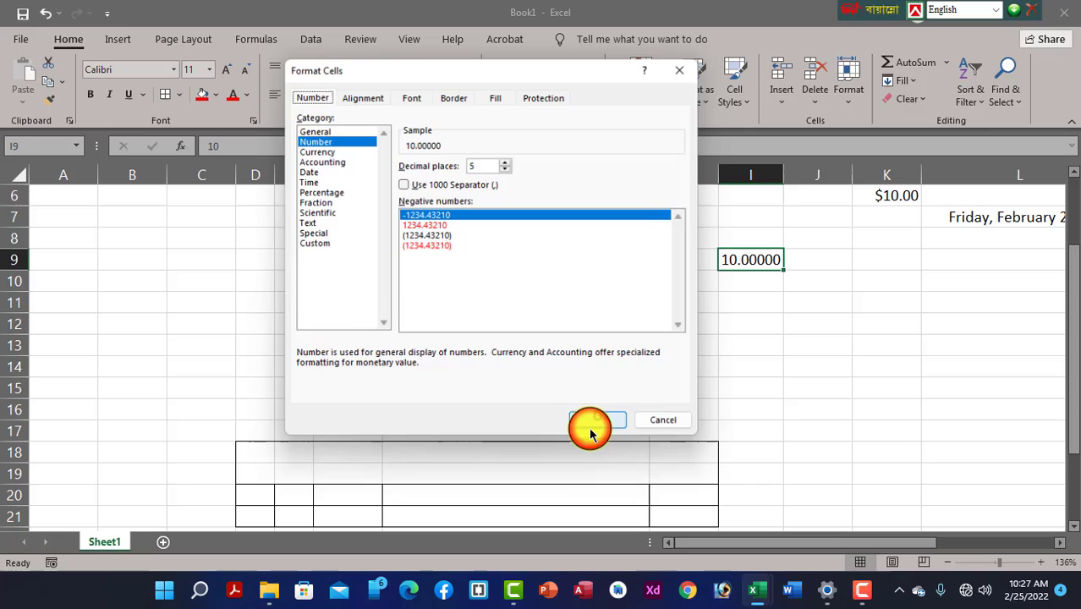
{"action": "left_click", "coordinate": [321, 151]}
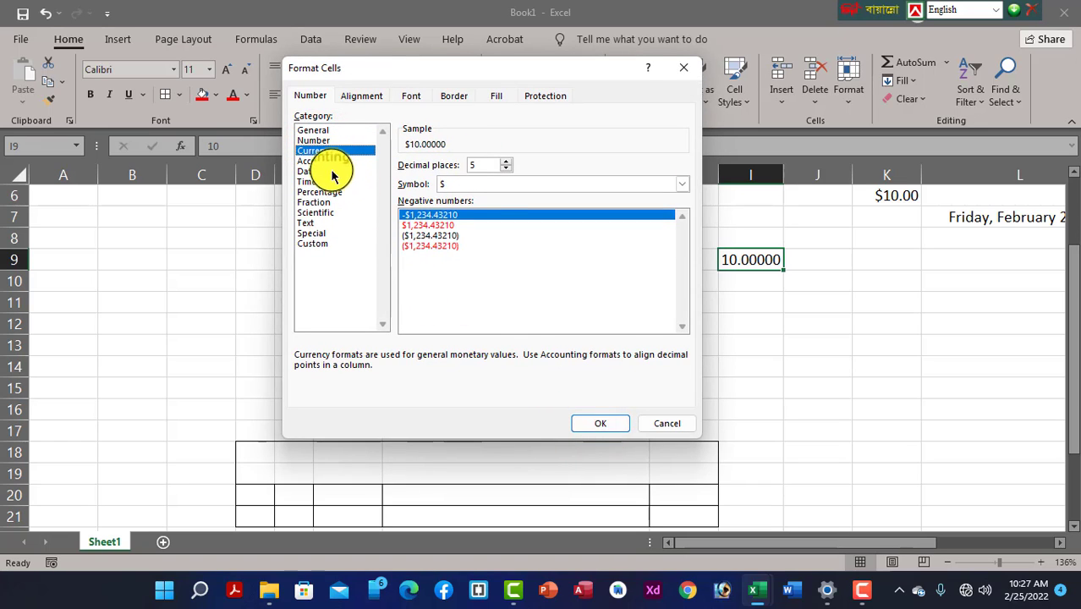
{"action": "left_click", "coordinate": [326, 161]}
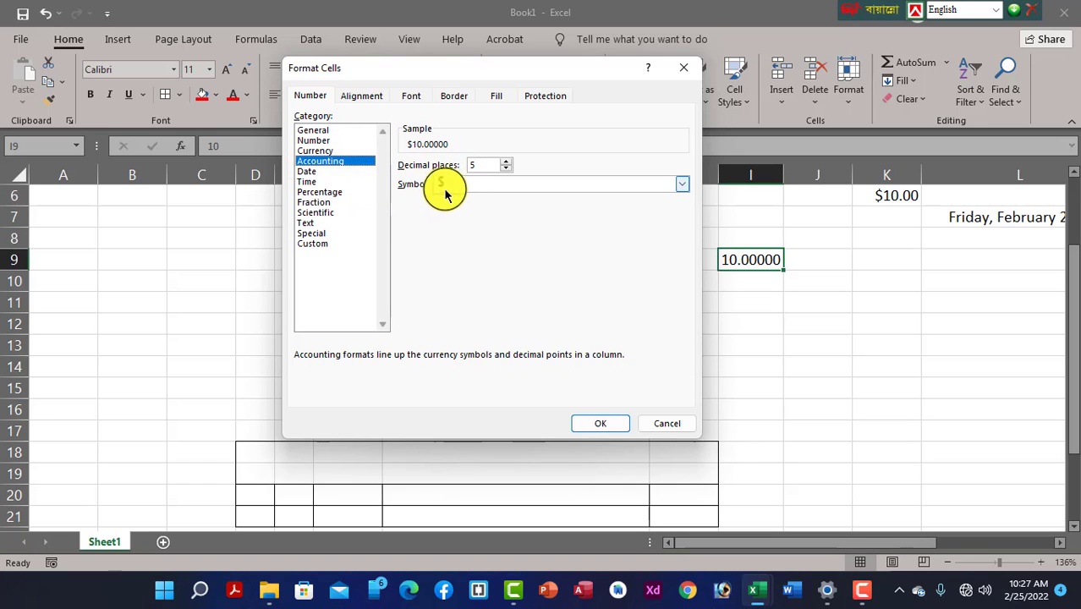
{"action": "left_click", "coordinate": [682, 184]}
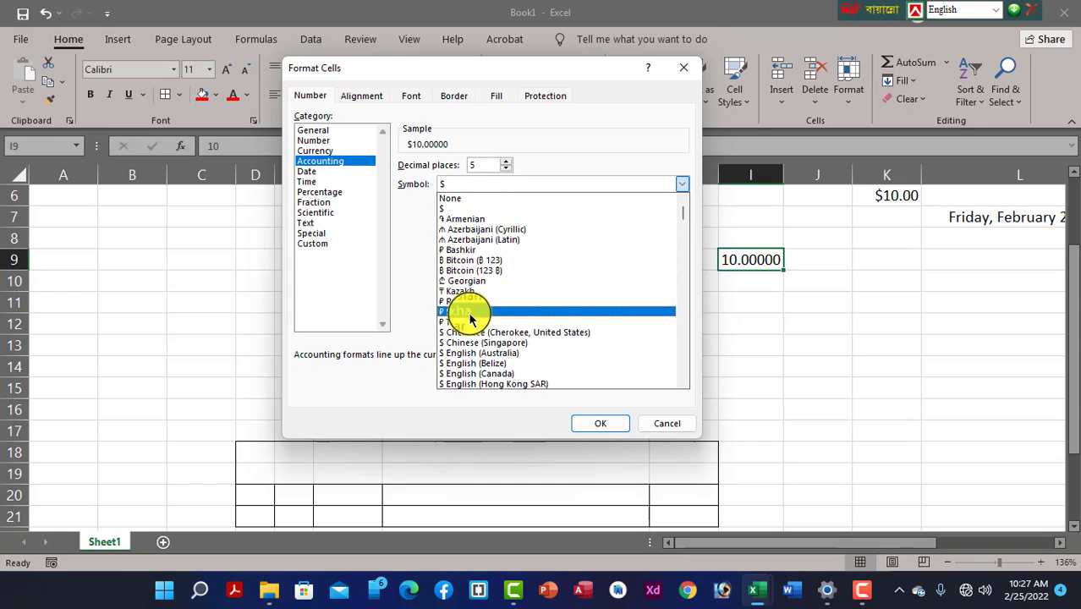
{"action": "scroll", "coordinate": [472, 329], "scroll_direction": "down", "scroll_amount": 5}
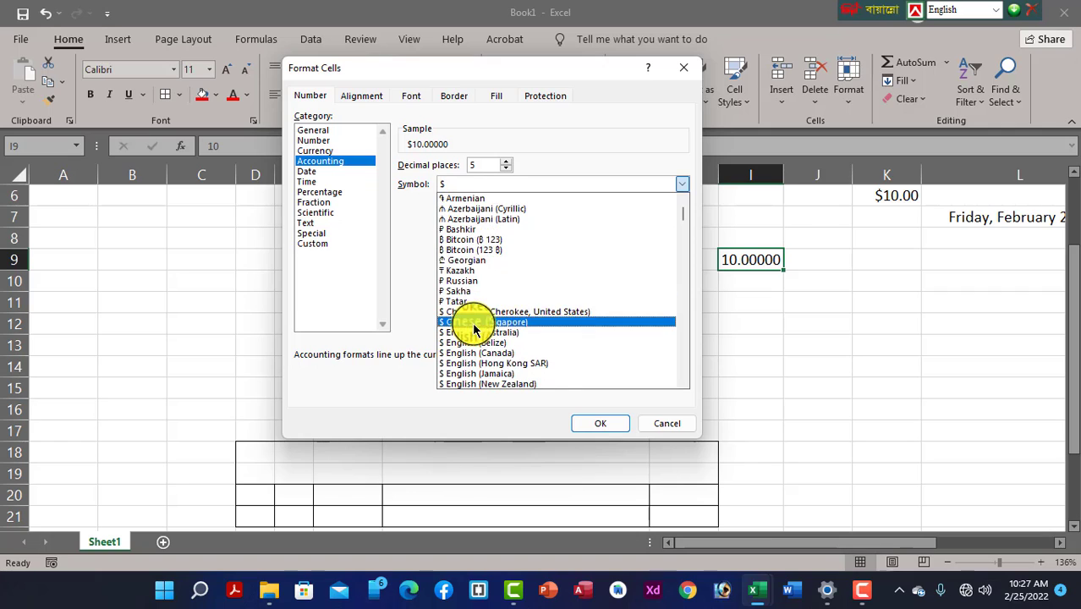
{"action": "scroll", "coordinate": [464, 350], "scroll_direction": "down", "scroll_amount": 9}
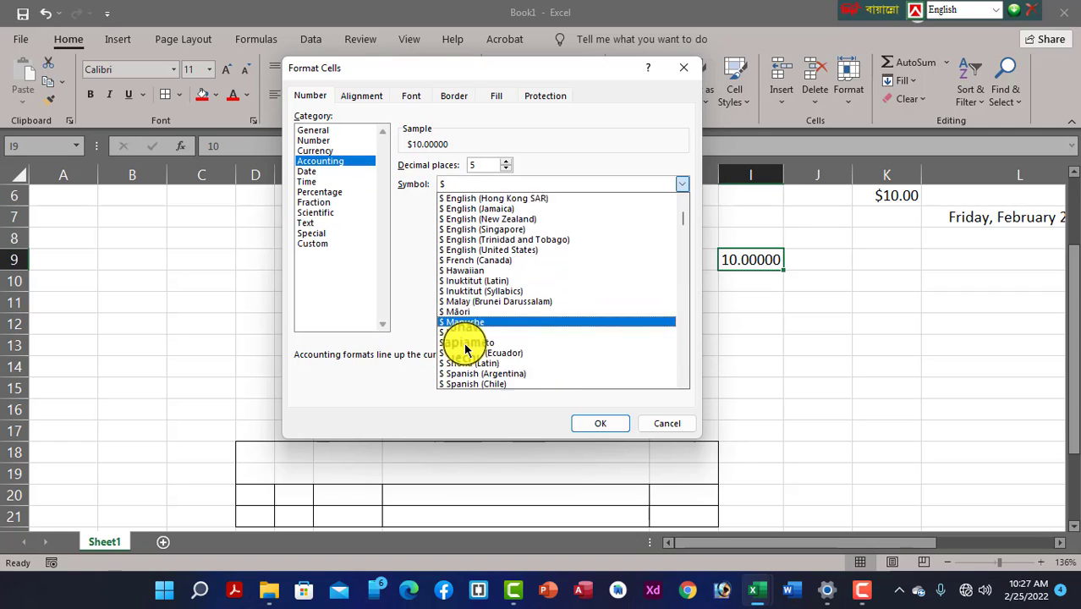
{"action": "scroll", "coordinate": [464, 353], "scroll_direction": "down", "scroll_amount": 10}
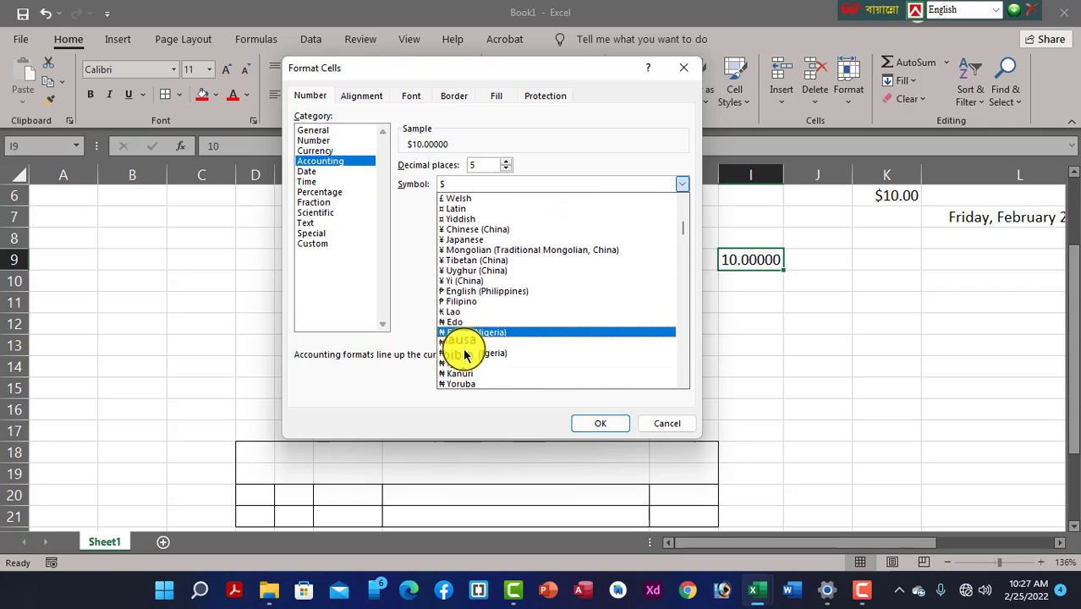
{"action": "scroll", "coordinate": [464, 357], "scroll_direction": "down", "scroll_amount": 8}
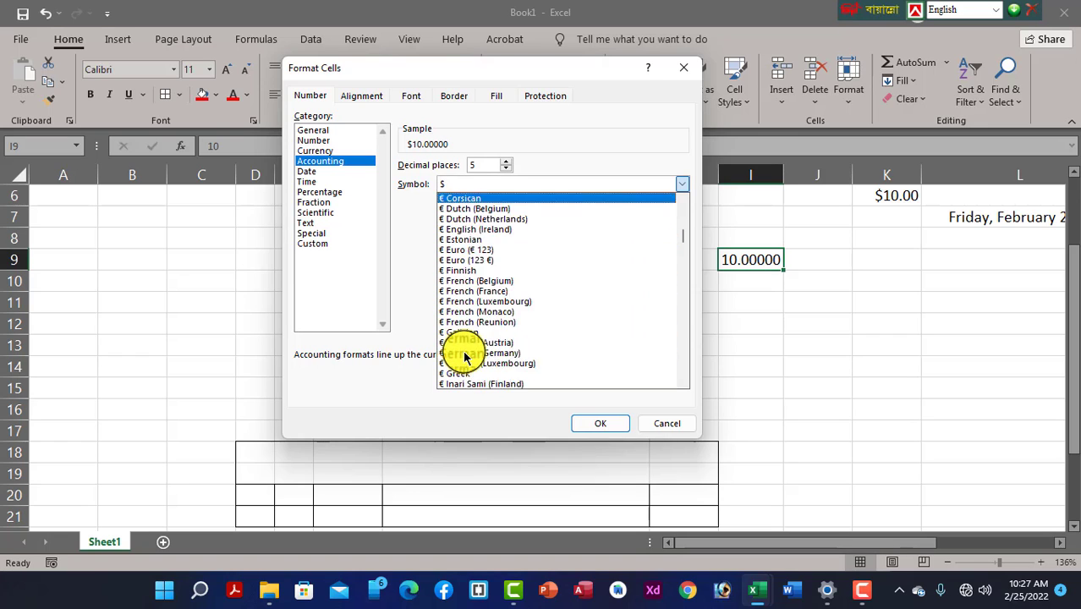
{"action": "scroll", "coordinate": [458, 357], "scroll_direction": "down", "scroll_amount": 2}
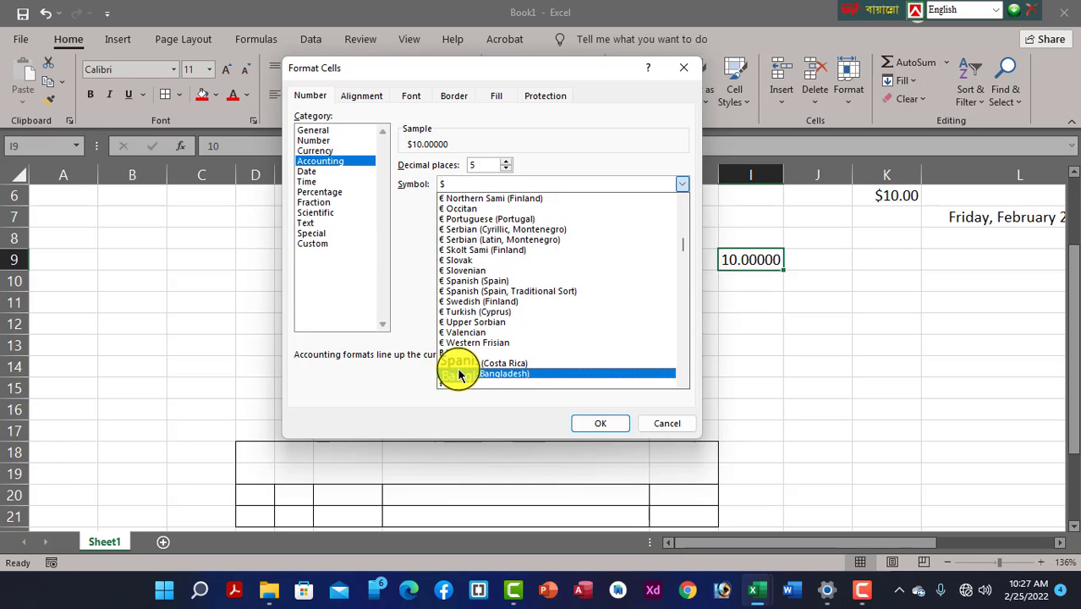
{"action": "left_click", "coordinate": [462, 365]}
{"action": "left_click", "coordinate": [462, 373]}
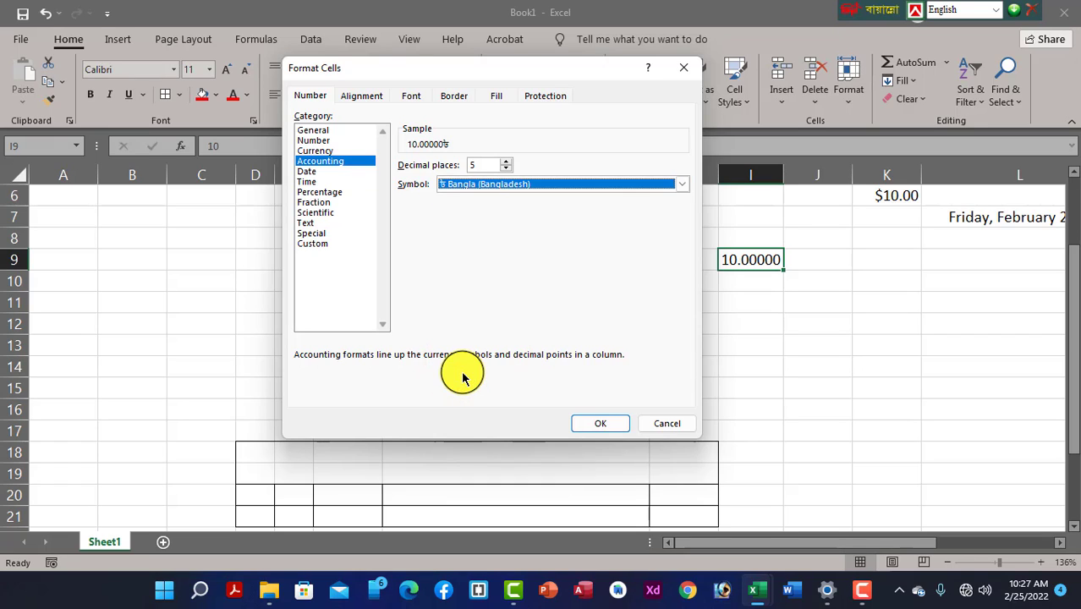
{"action": "left_click", "coordinate": [600, 422]}
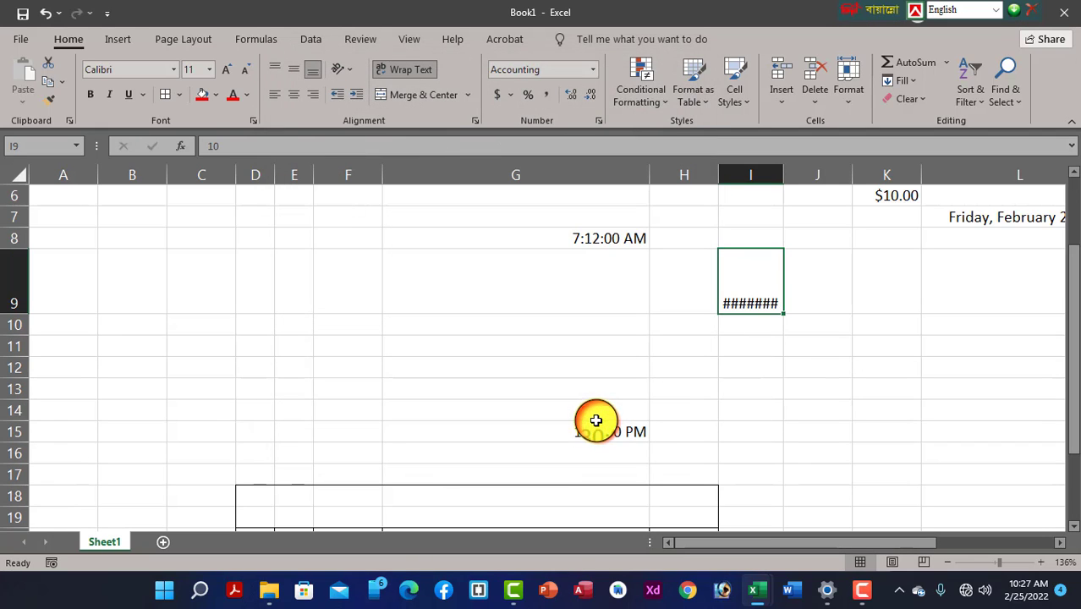
Widen column I so 10.00000৳ shows, then preview Date, Time, Percentage and Fraction formats without changes
{"action": "left_click_drag", "start_coordinate": [781, 174], "coordinate": [802, 176]}
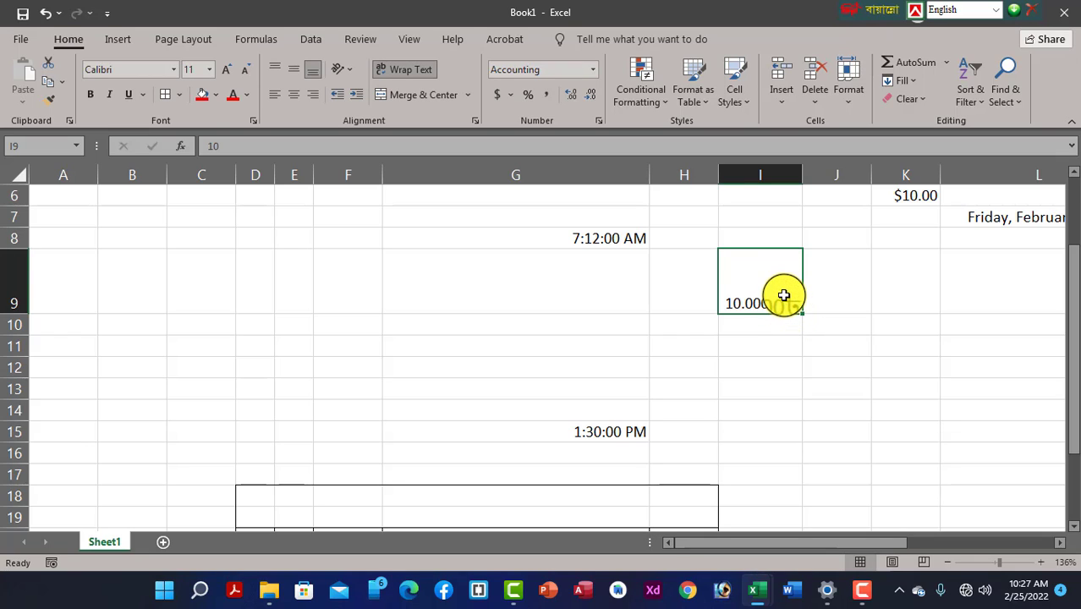
{"action": "left_click", "coordinate": [595, 121]}
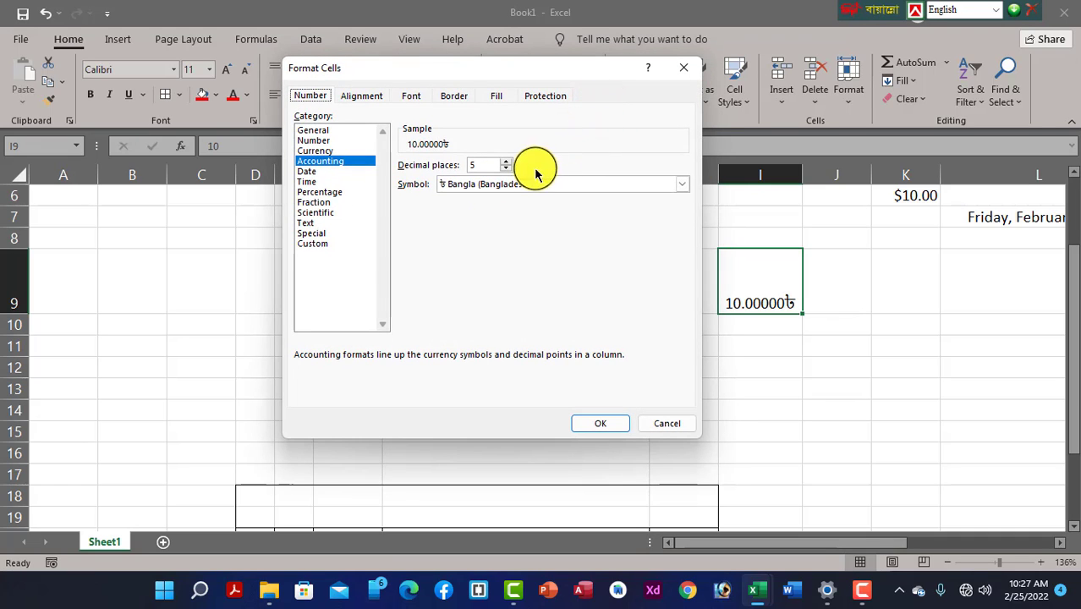
{"action": "left_click", "coordinate": [320, 172]}
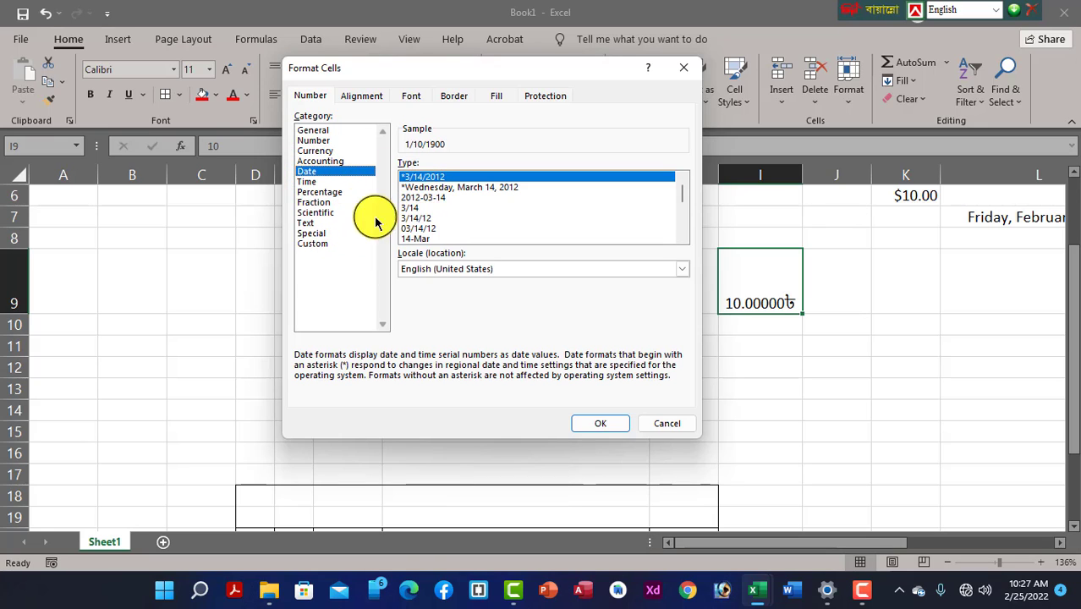
{"action": "left_click", "coordinate": [307, 182]}
{"action": "left_click", "coordinate": [320, 193]}
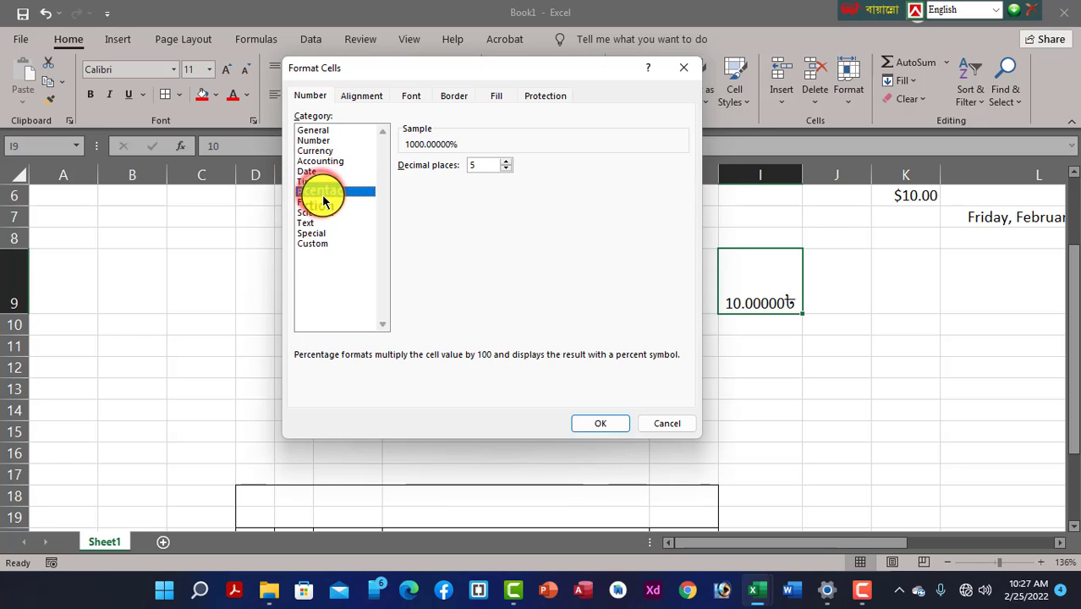
{"action": "left_click", "coordinate": [321, 204]}
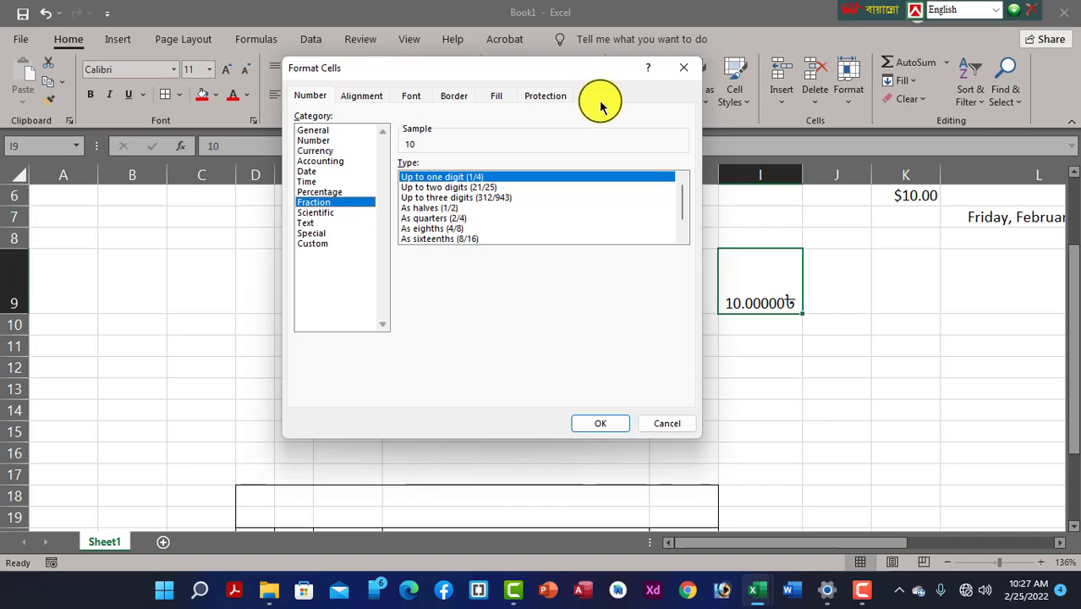
{"action": "left_click", "coordinate": [682, 67]}
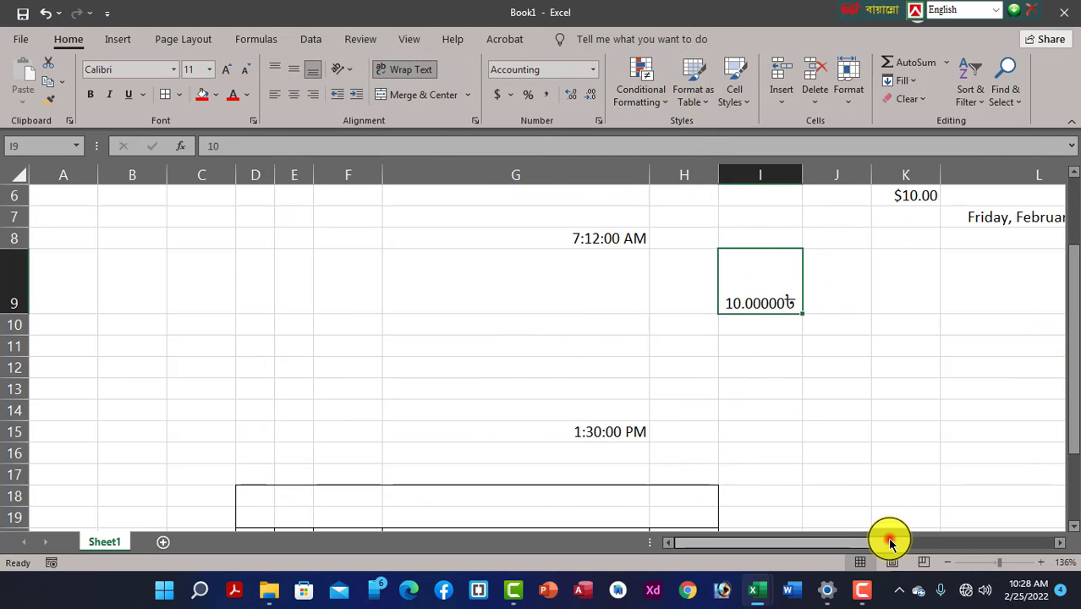
{"action": "left_click_drag", "start_coordinate": [890, 540], "coordinate": [874, 559]}
{"action": "scroll", "coordinate": [817, 448], "scroll_direction": "down", "scroll_amount": 8}
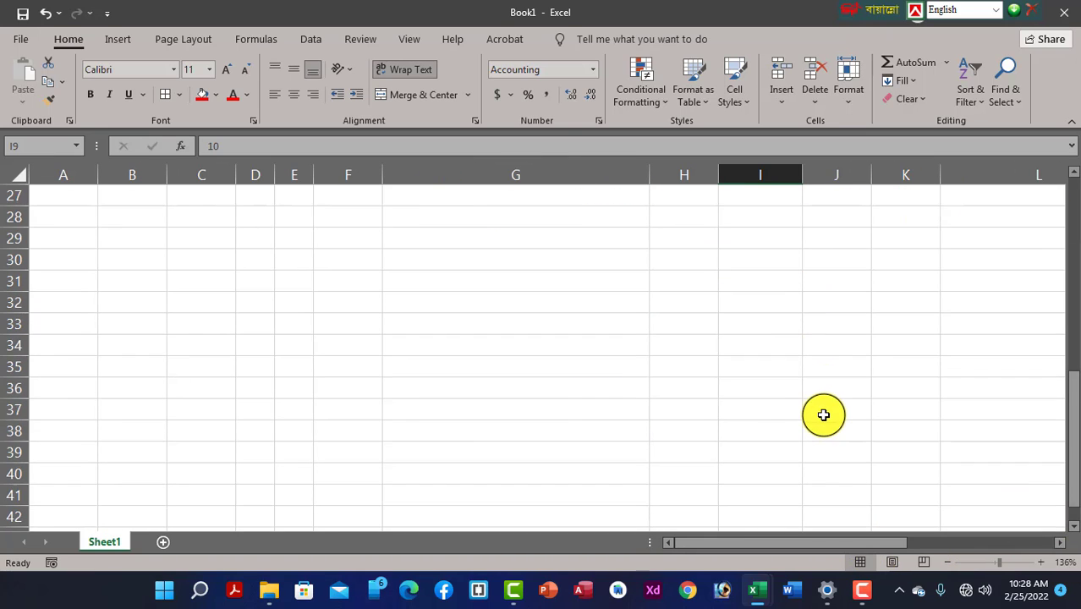
{"action": "scroll", "coordinate": [643, 385], "scroll_direction": "up", "scroll_amount": 3}
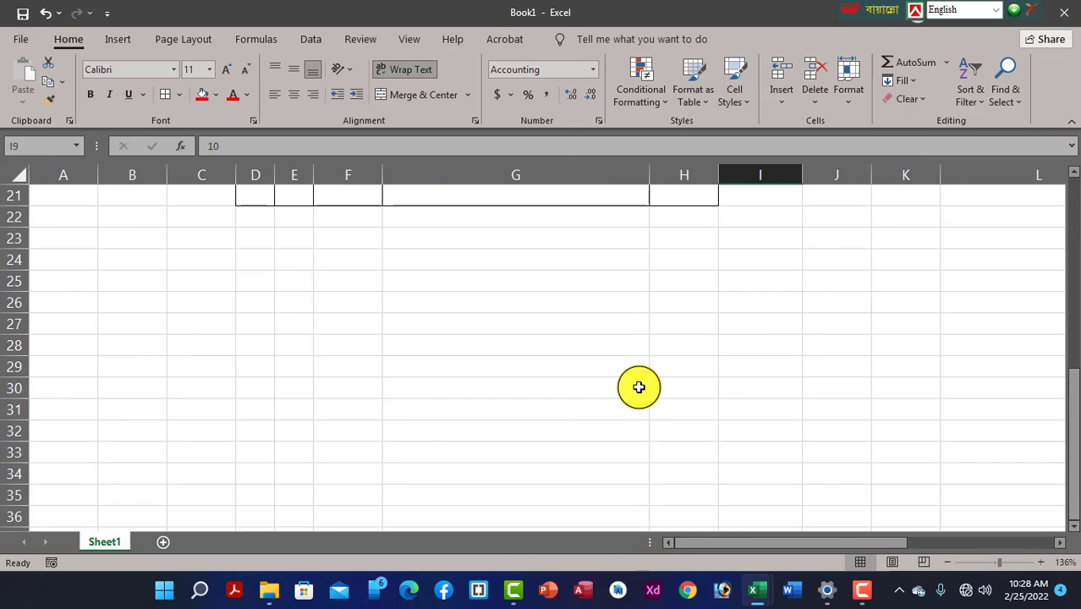
{"action": "left_click", "coordinate": [692, 302]}
{"action": "left_click", "coordinate": [531, 277]}
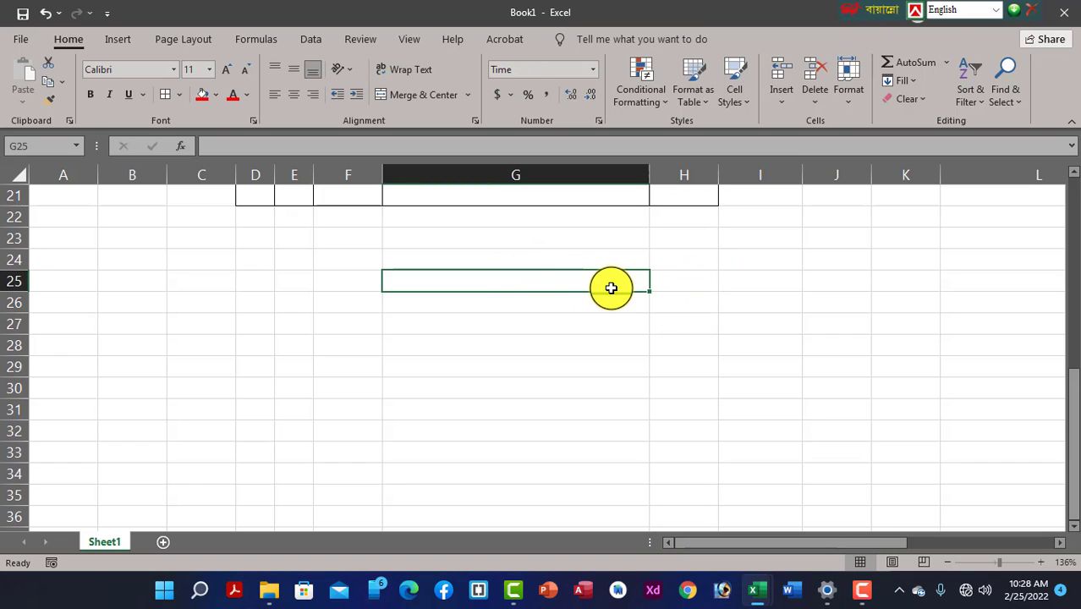
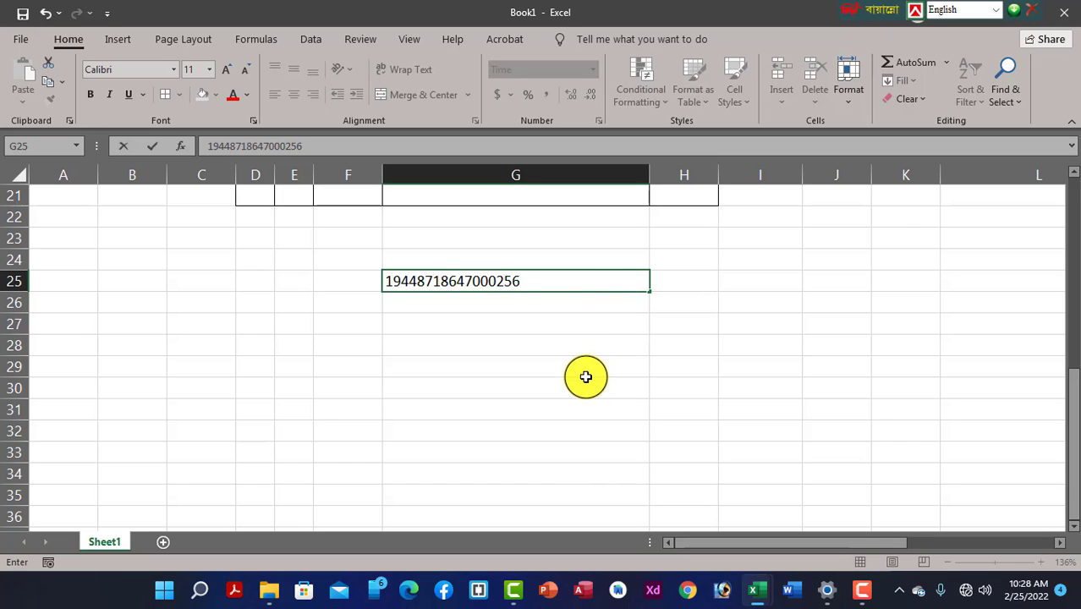
{"action": "left_click", "coordinate": [587, 374]}
Apply General format to G25, showing 1.94487E+16, then clear the cell
{"action": "left_click", "coordinate": [521, 280]}
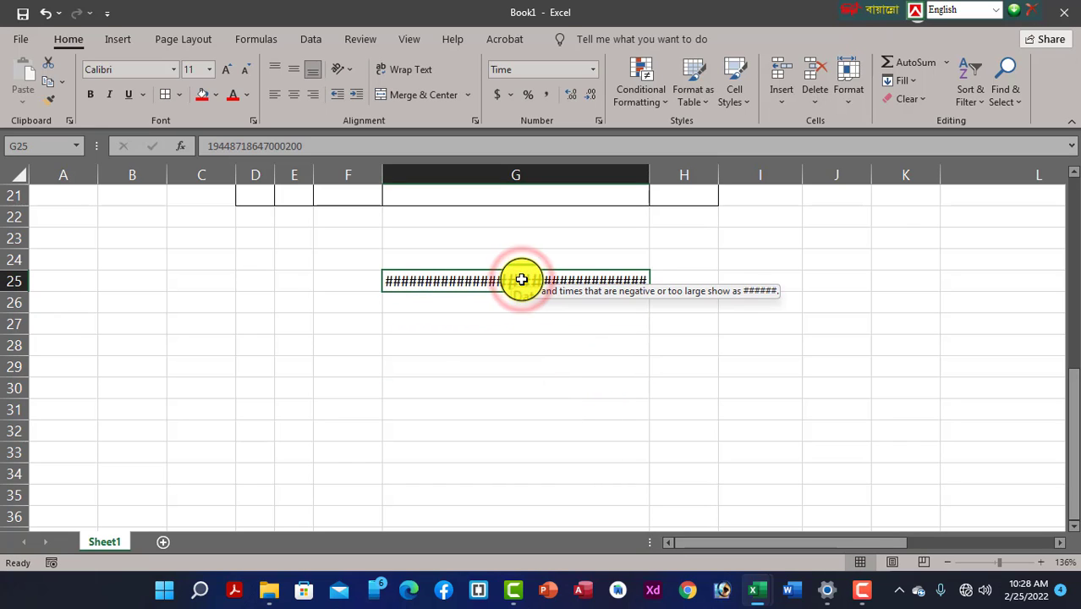
{"action": "left_click", "coordinate": [589, 69]}
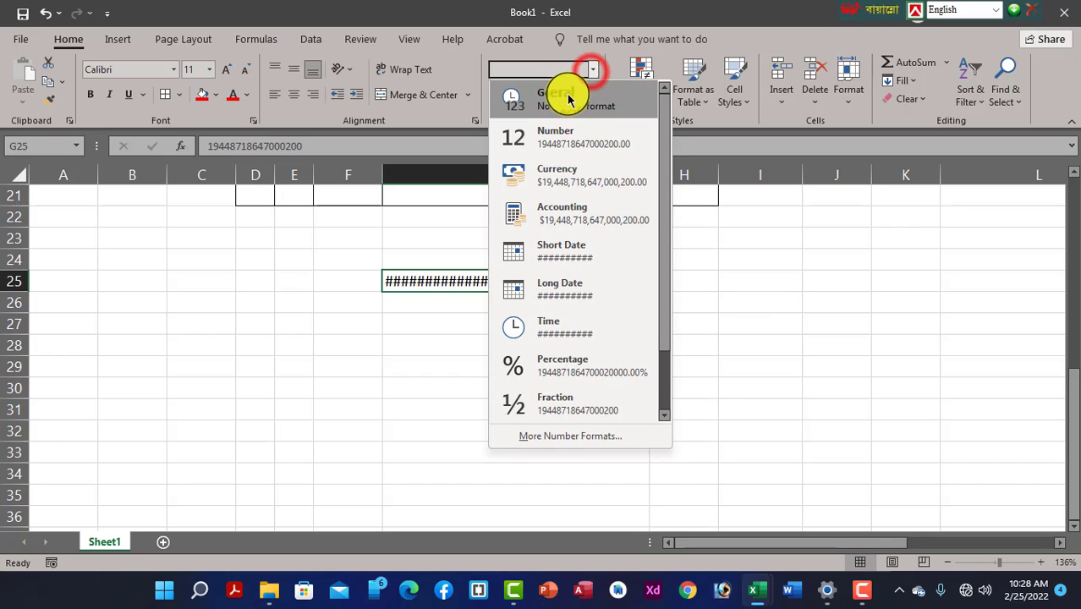
{"action": "left_click", "coordinate": [565, 99]}
{"action": "left_click", "coordinate": [570, 343]}
{"action": "left_click", "coordinate": [586, 285]}
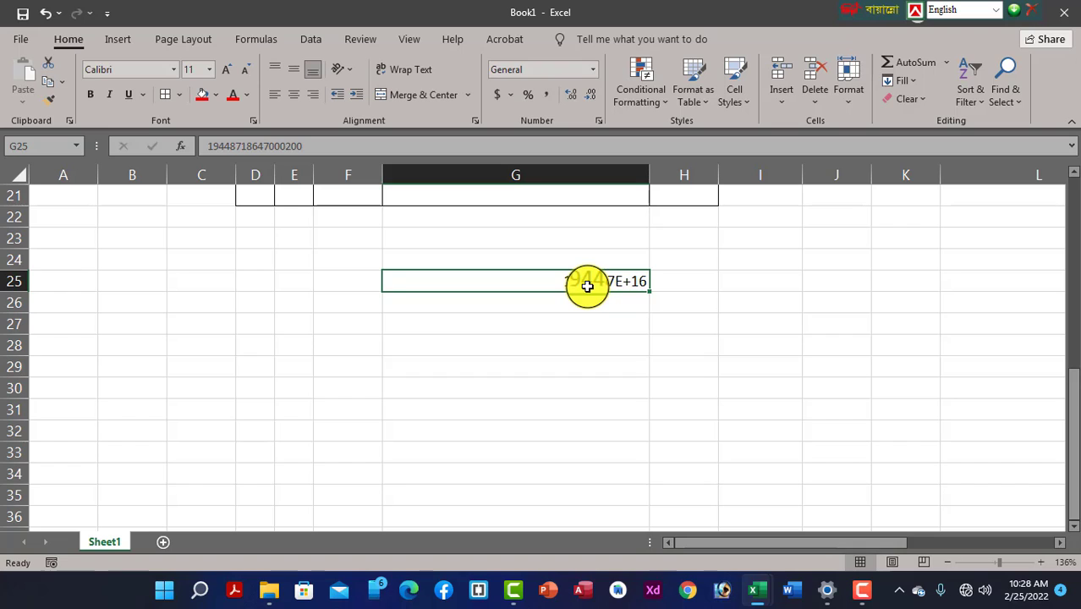
{"action": "left_click", "coordinate": [584, 286]}
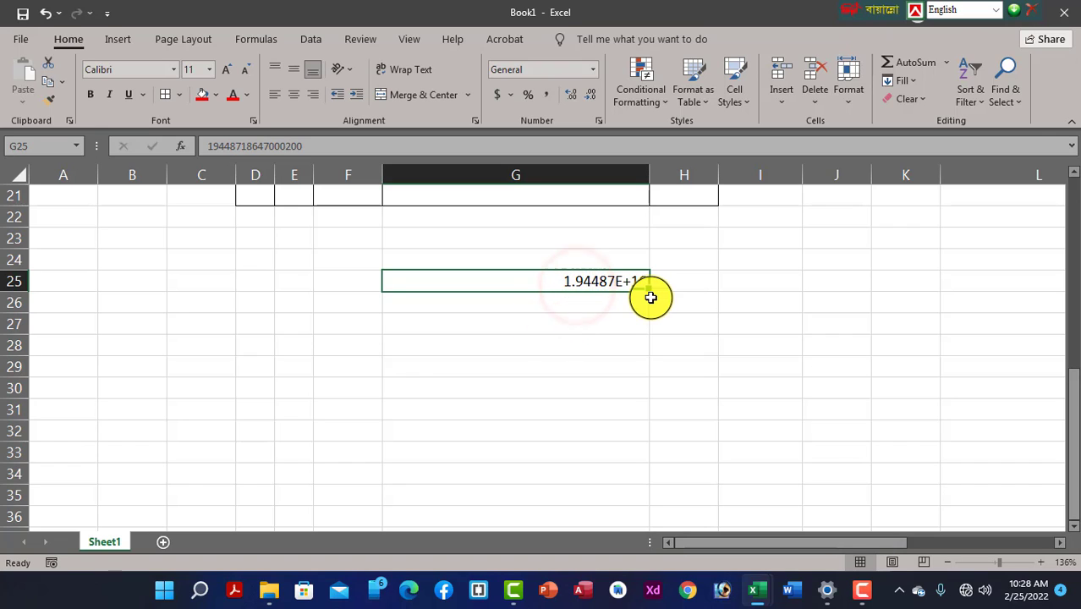
{"action": "left_click", "coordinate": [721, 540]}
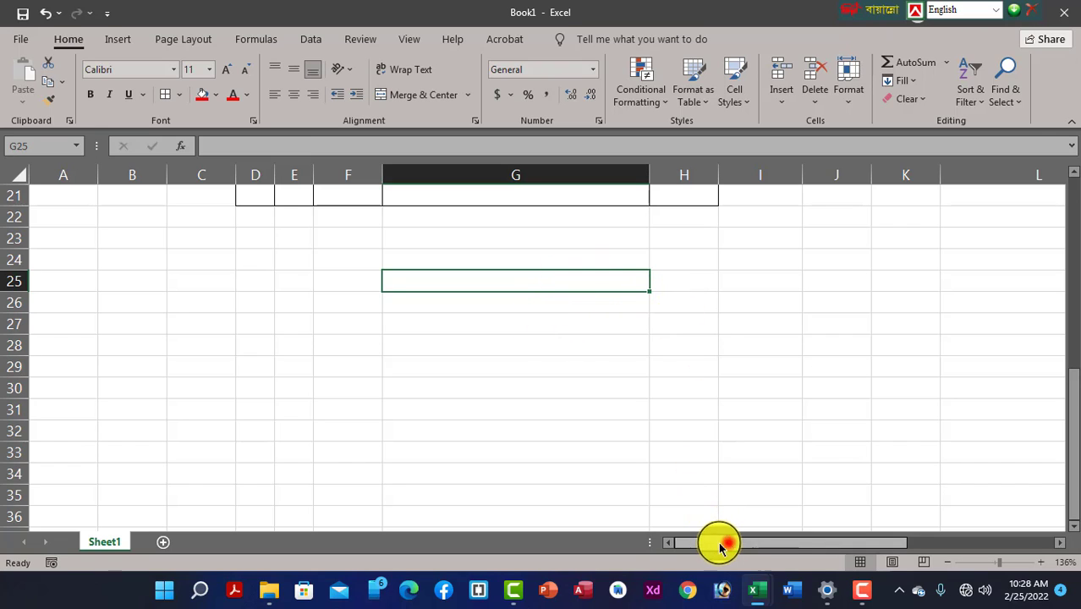
{"action": "scroll", "coordinate": [236, 323], "scroll_direction": "up", "scroll_amount": 5}
{"action": "scroll", "coordinate": [222, 326], "scroll_direction": "up", "scroll_amount": 2}
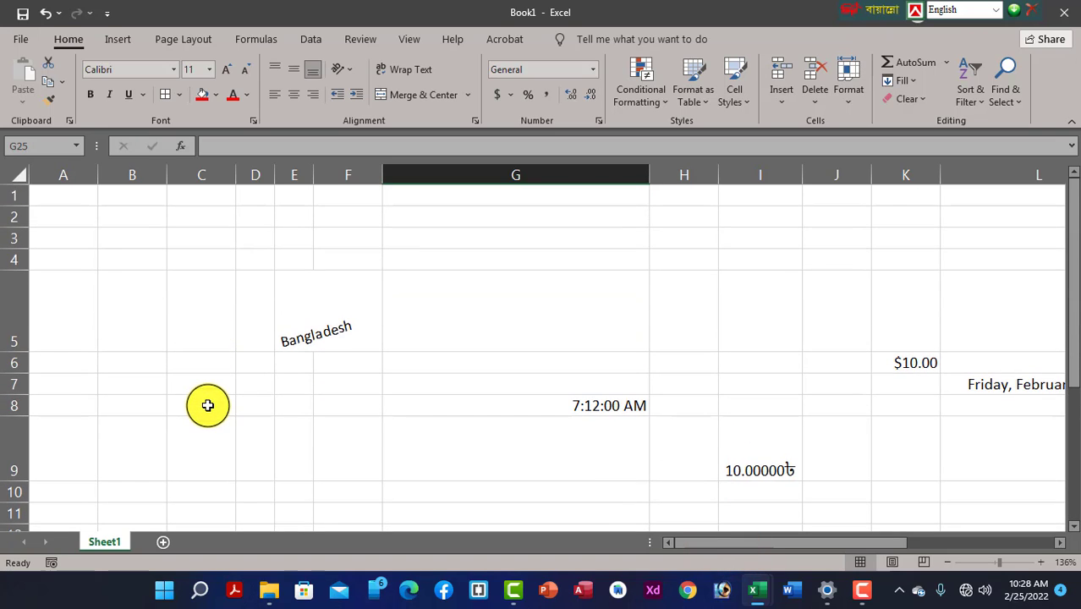
{"action": "scroll", "coordinate": [206, 404], "scroll_direction": "down", "scroll_amount": 10}
{"action": "left_click", "coordinate": [837, 175]}
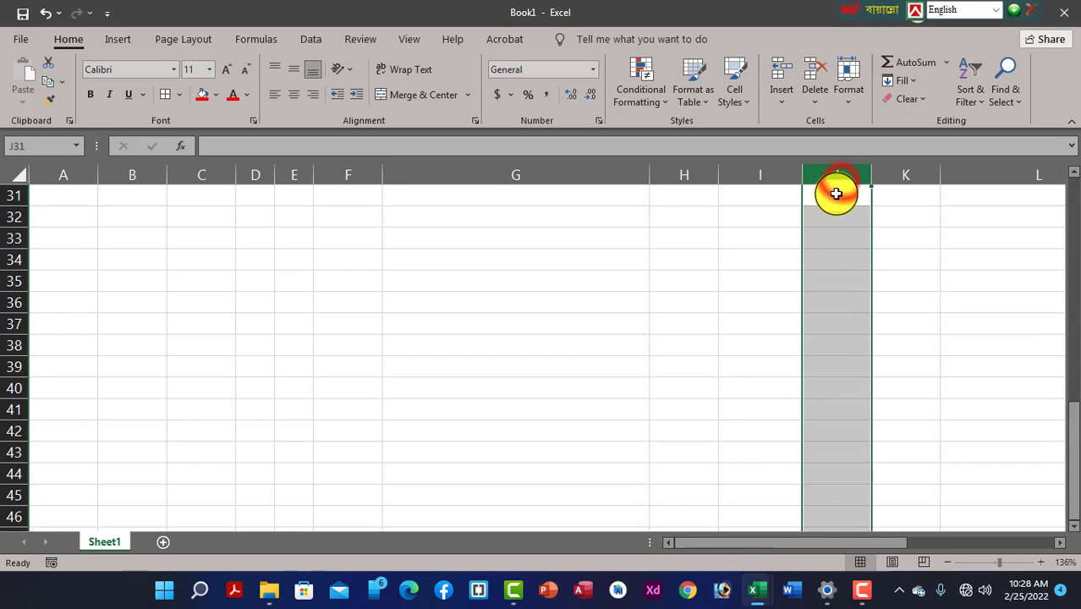
{"action": "left_click", "coordinate": [811, 266]}
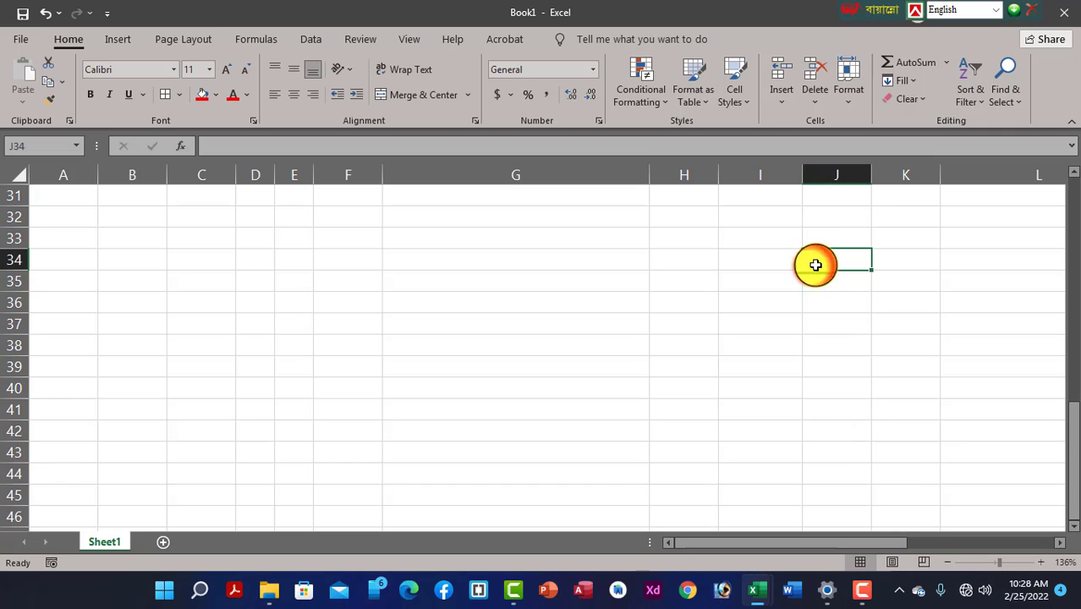
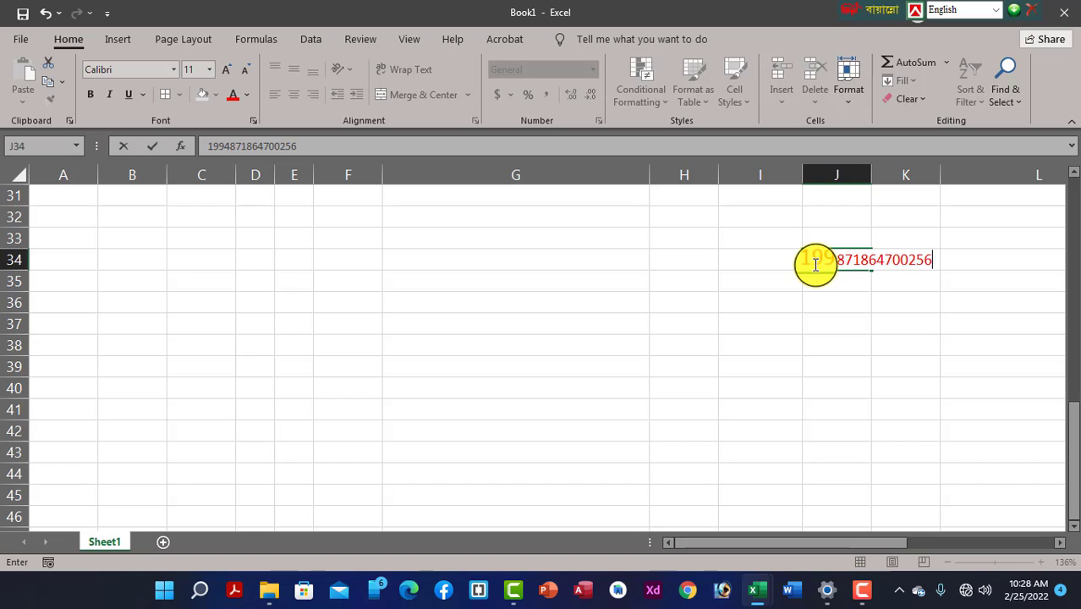
{"action": "left_click", "coordinate": [811, 348]}
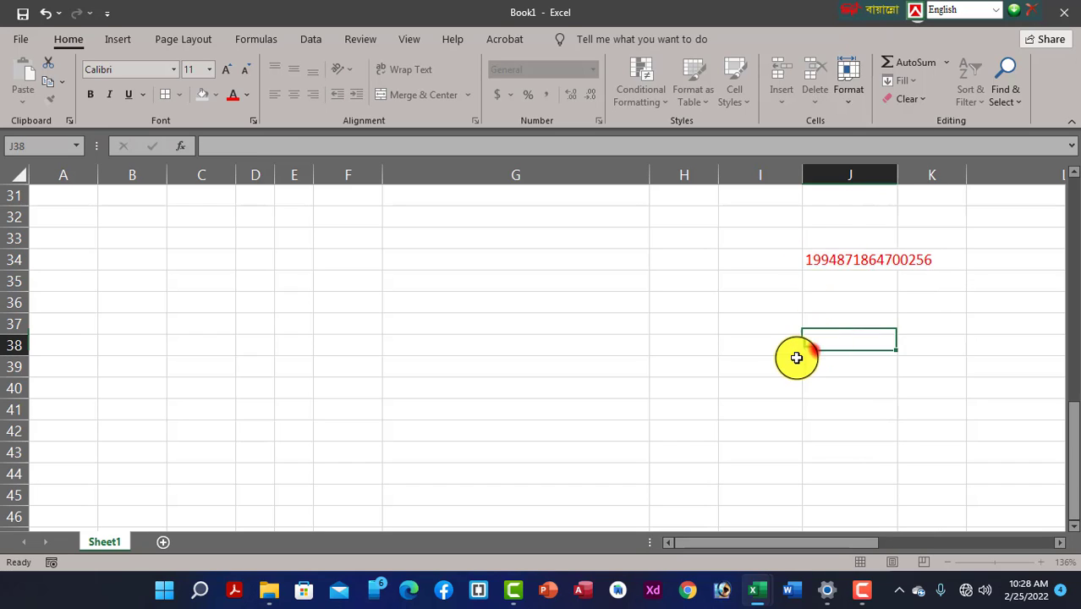
Select the whole of column J to prepare it for a new number format
{"action": "left_click", "coordinate": [857, 259]}
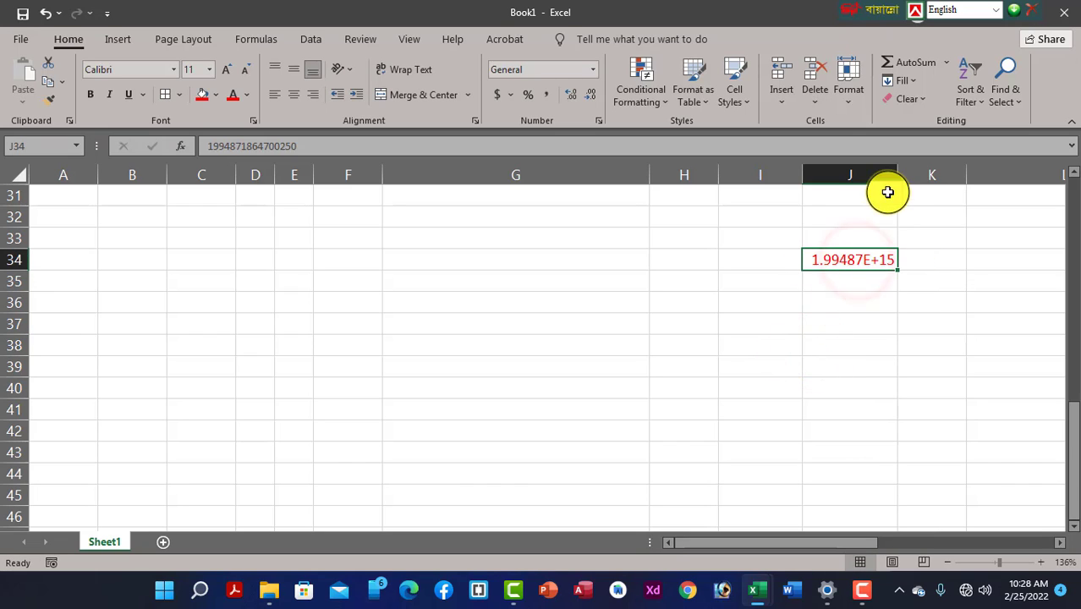
{"action": "left_click", "coordinate": [841, 170]}
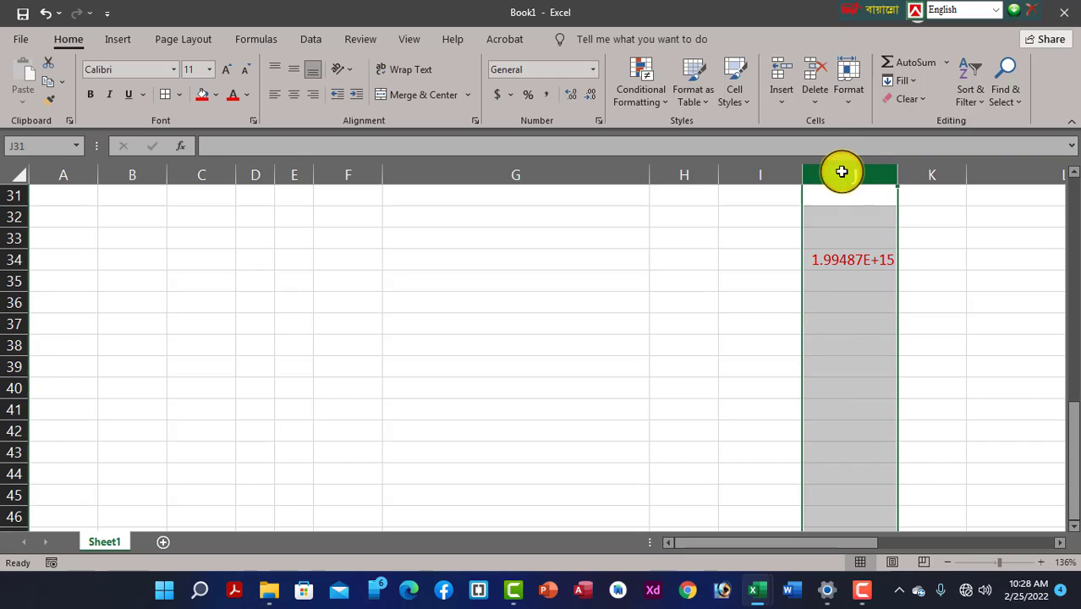
{"action": "left_click", "coordinate": [869, 328]}
{"action": "left_click", "coordinate": [860, 262]}
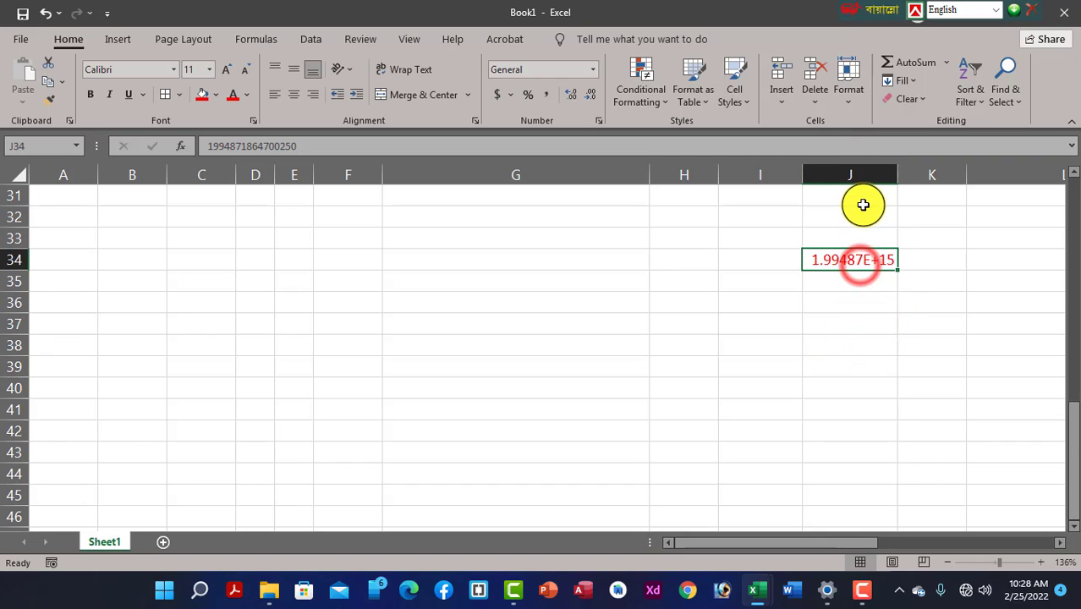
{"action": "left_click", "coordinate": [846, 179]}
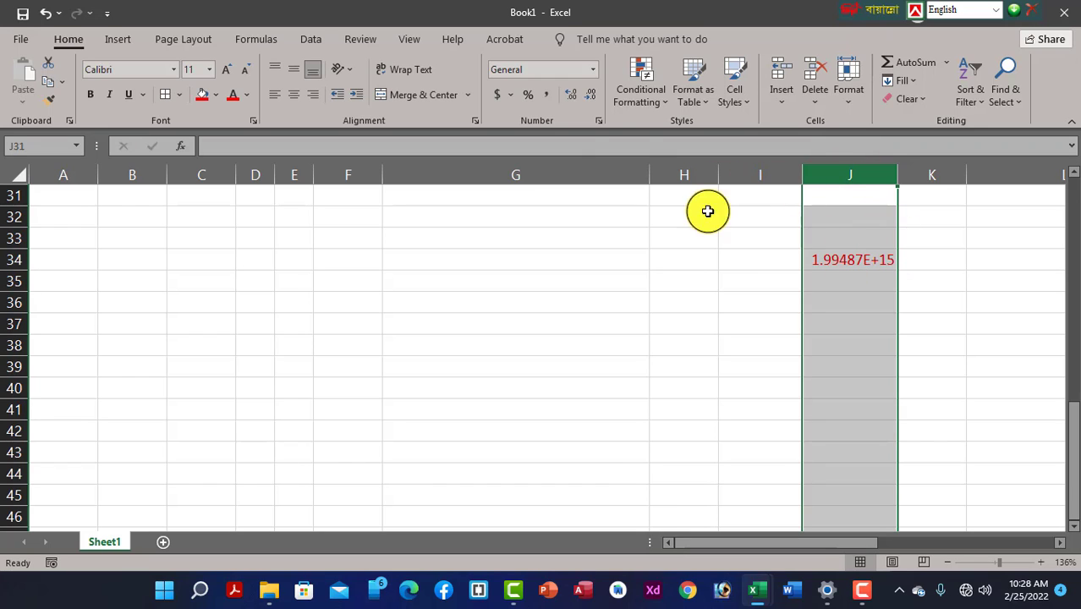
{"action": "left_click", "coordinate": [595, 72]}
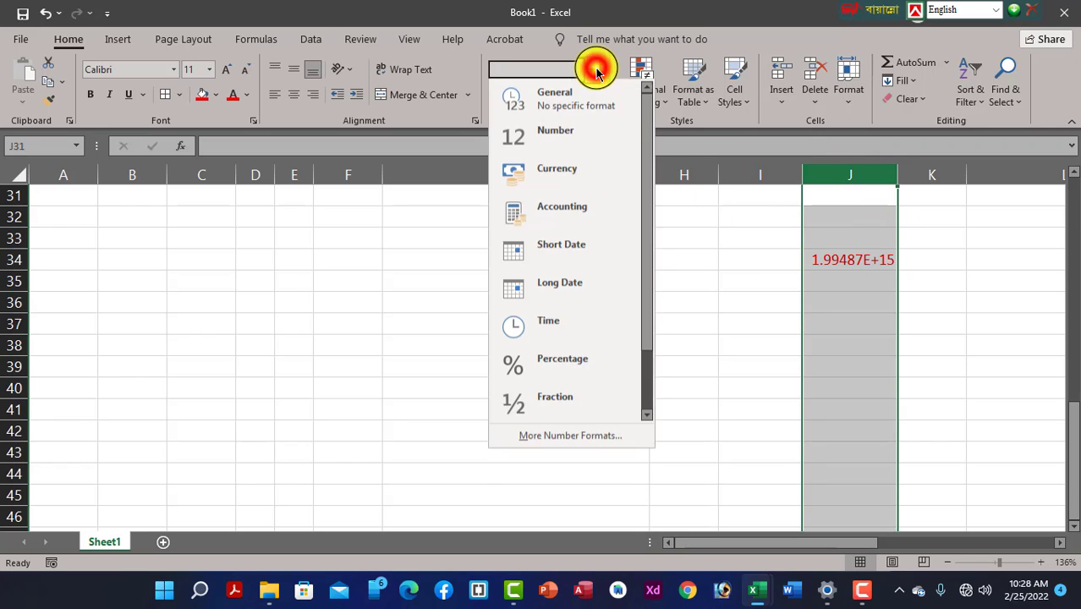
Apply the Text number format to column J
{"action": "left_click", "coordinate": [572, 438]}
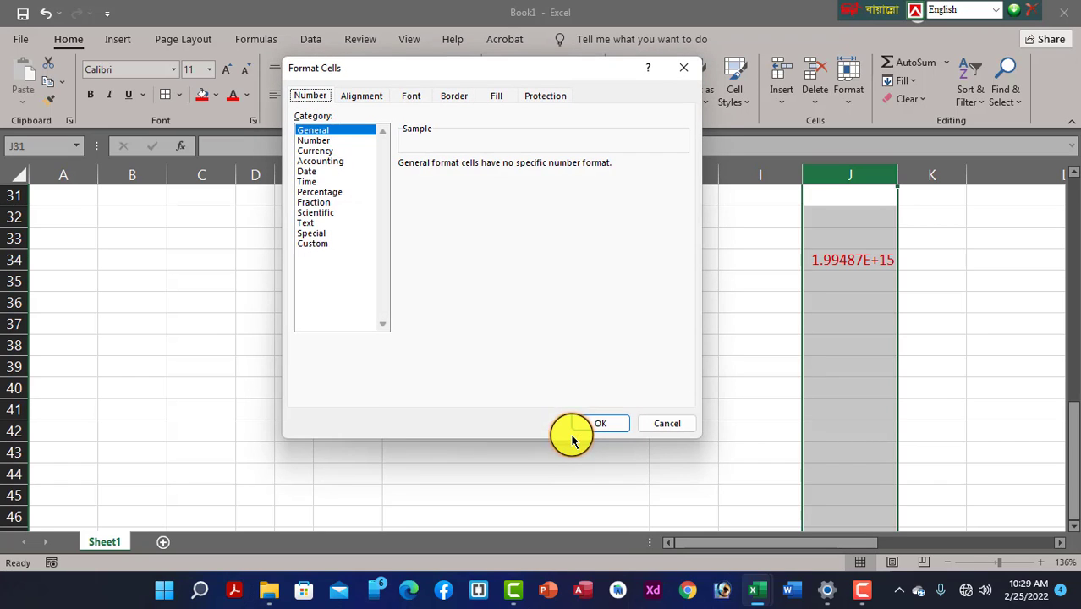
{"action": "left_click", "coordinate": [307, 224]}
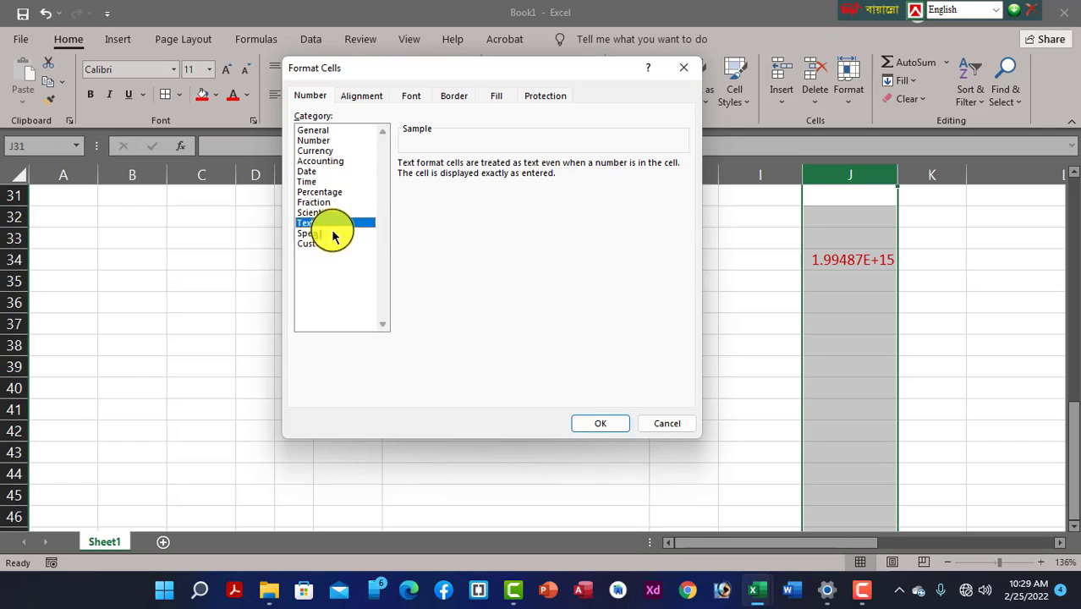
{"action": "left_click", "coordinate": [605, 428]}
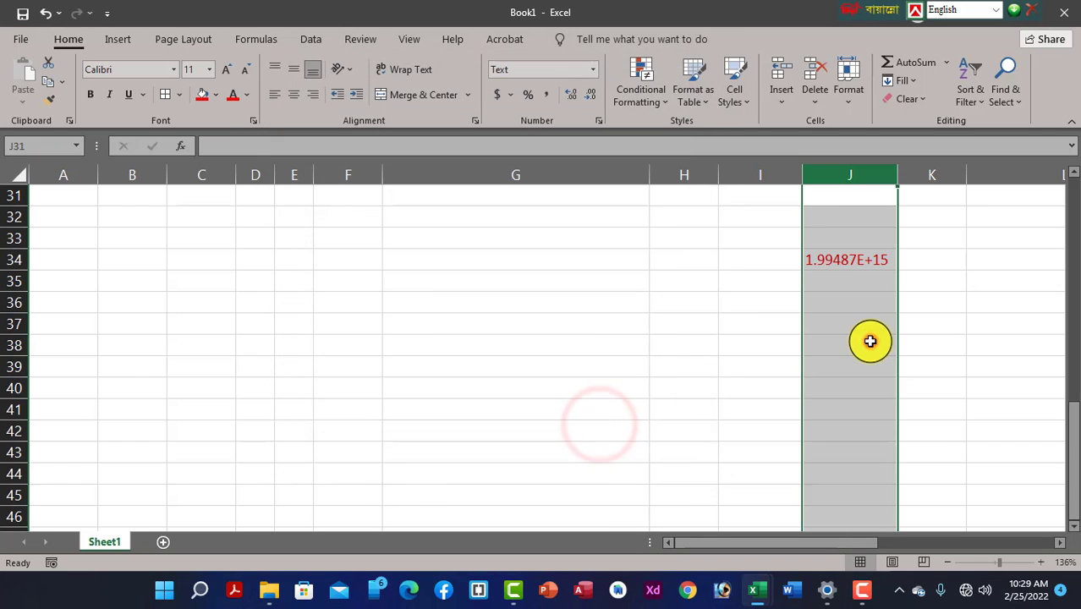
{"action": "left_click", "coordinate": [867, 340]}
{"action": "left_click", "coordinate": [851, 259]}
{"action": "key", "text": "Delete"}
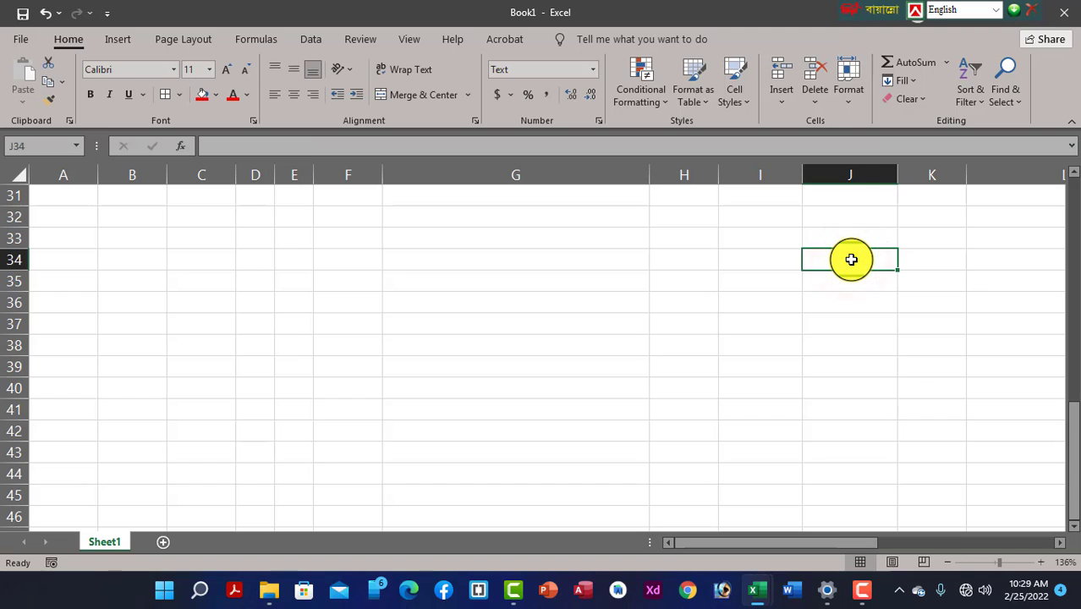
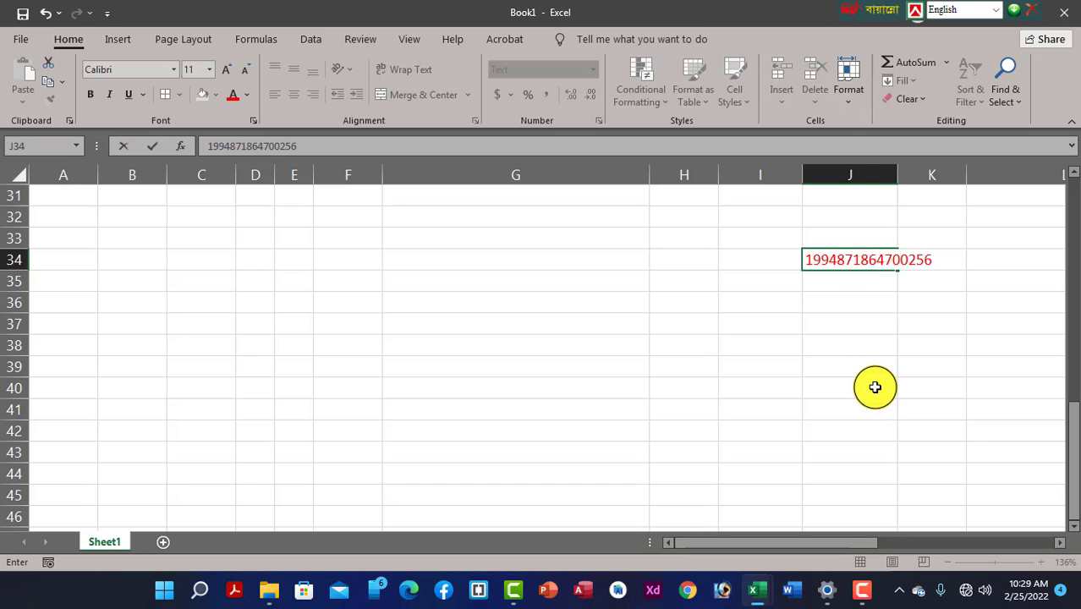
{"action": "left_click", "coordinate": [874, 388]}
{"action": "left_click", "coordinate": [874, 261]}
{"action": "left_click_drag", "start_coordinate": [897, 173], "coordinate": [931, 175]}
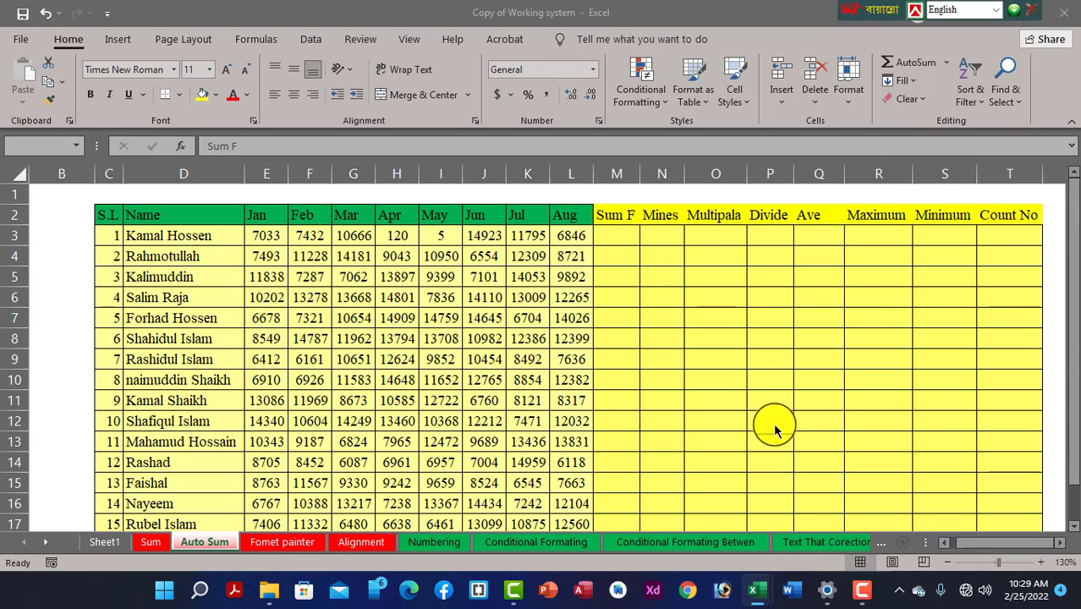
{"action": "mouse_move", "coordinate": [756, 590]}
{"action": "left_click", "coordinate": [792, 529]}
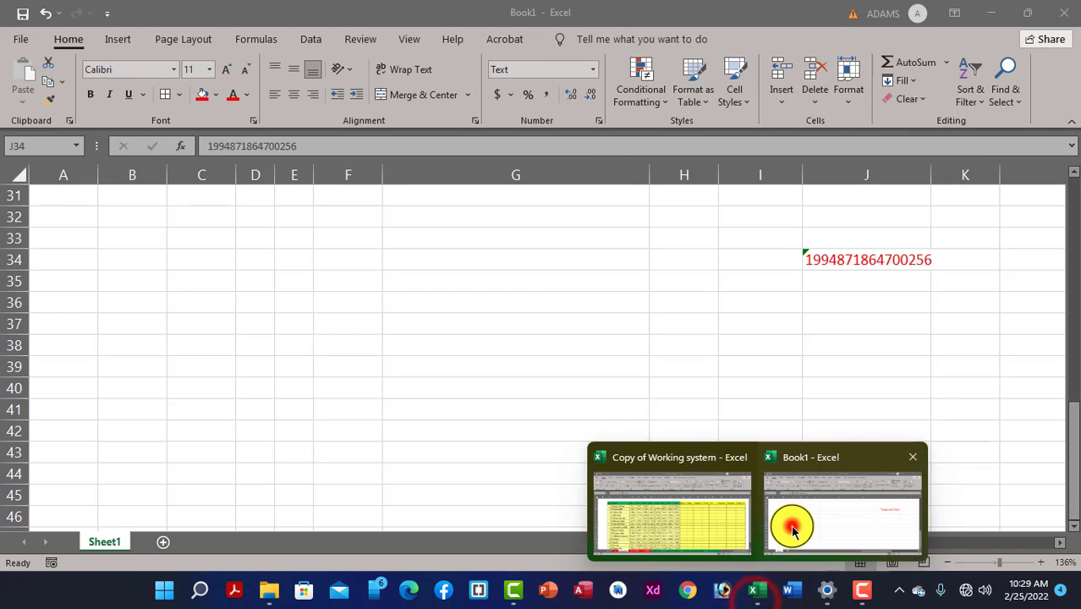